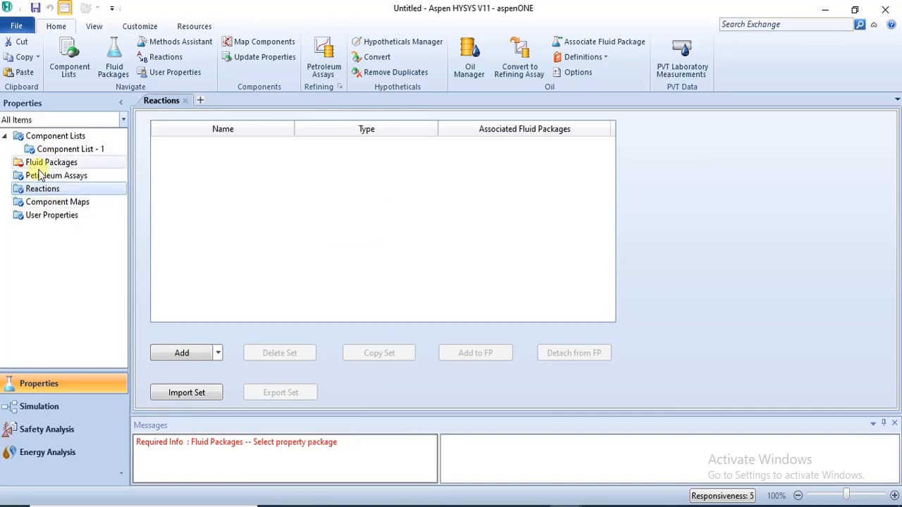
Step: Add a new fluid package to the simulation basis
click(44, 164)
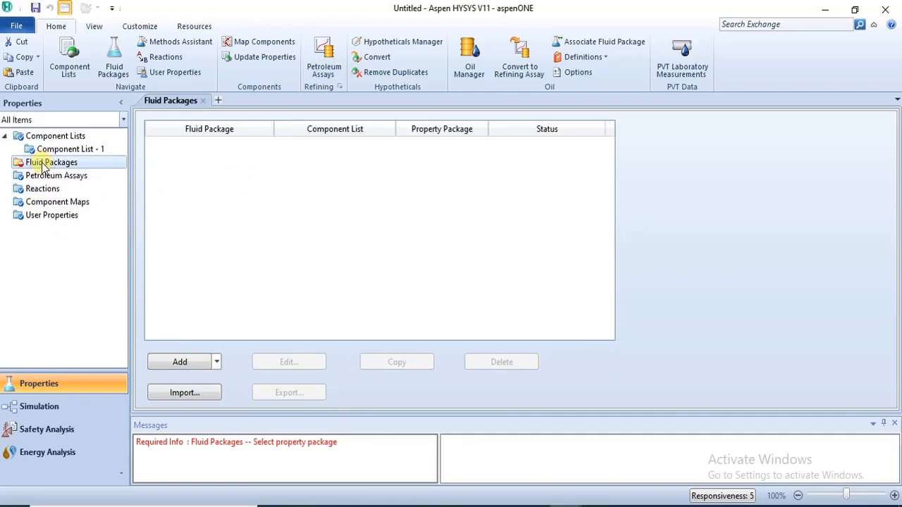
click(182, 362)
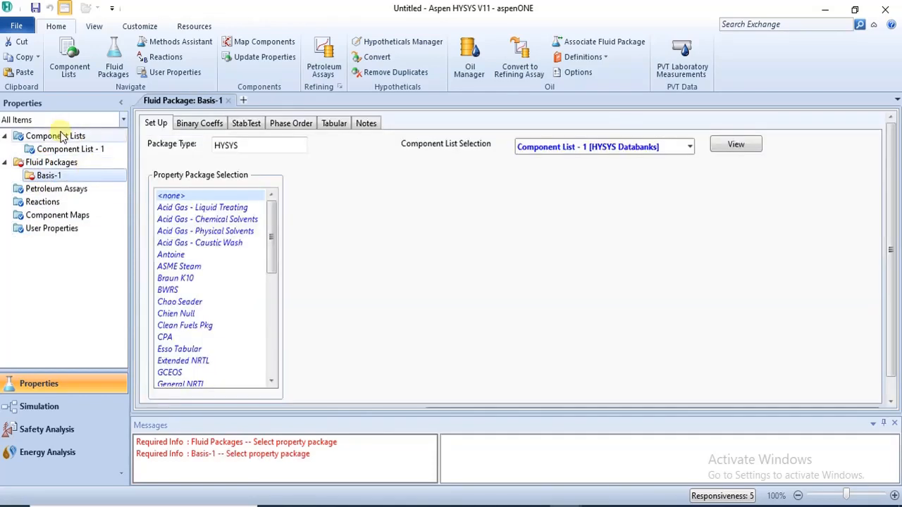
Step: Open Component List - 1 to review its components, then close the list view
click(62, 136)
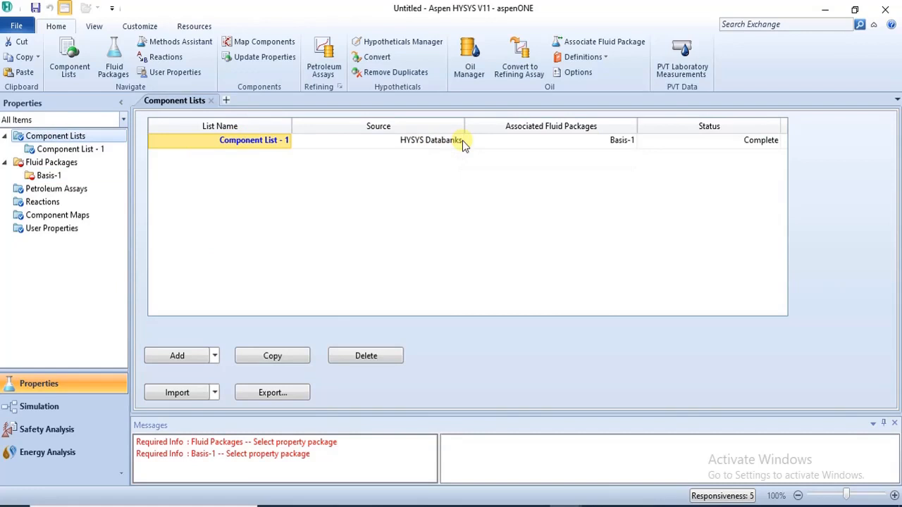
double_click(272, 142)
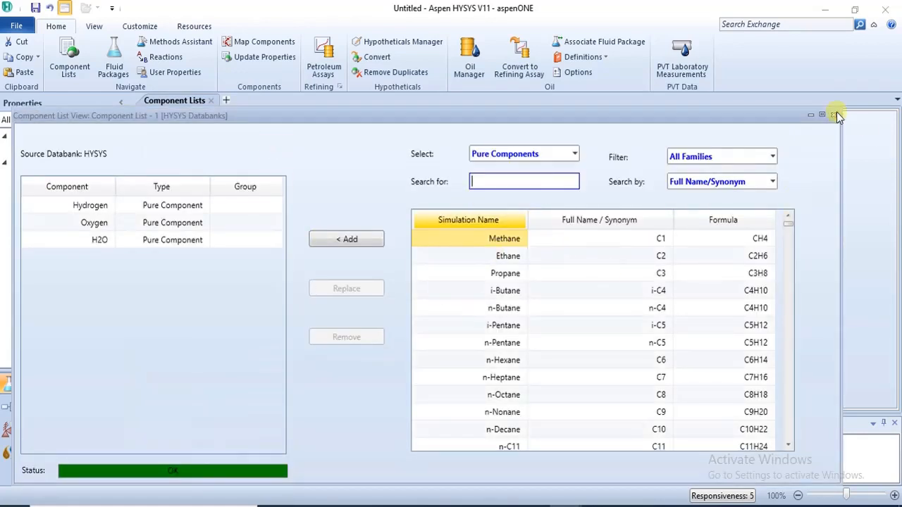
click(834, 114)
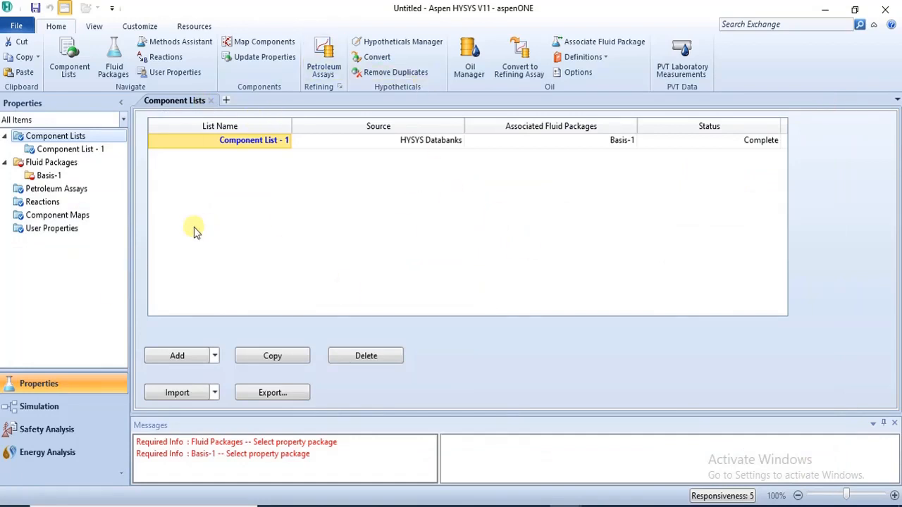
Step: Try to select IAPWS-IF97 as the property package of fluid package Basis-1, then close the incompatibility dialog
click(49, 177)
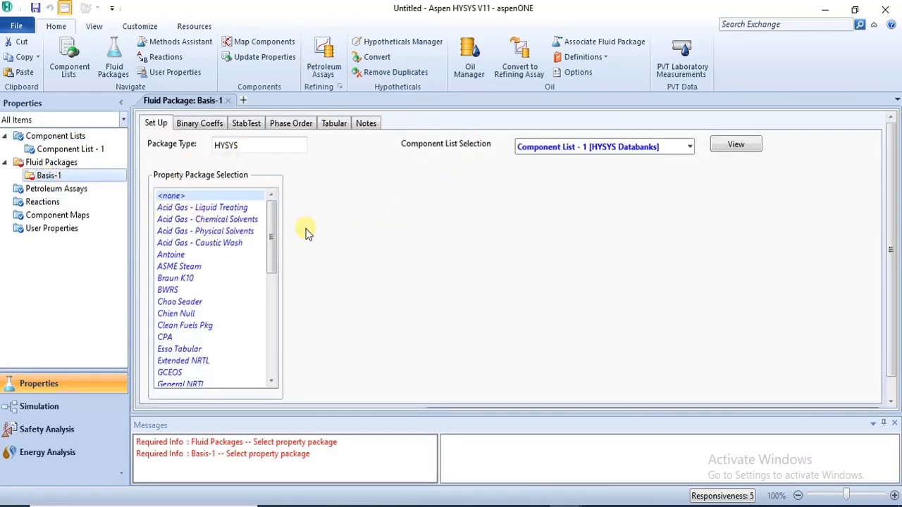
click(274, 311)
click(267, 258)
click(276, 298)
click(279, 252)
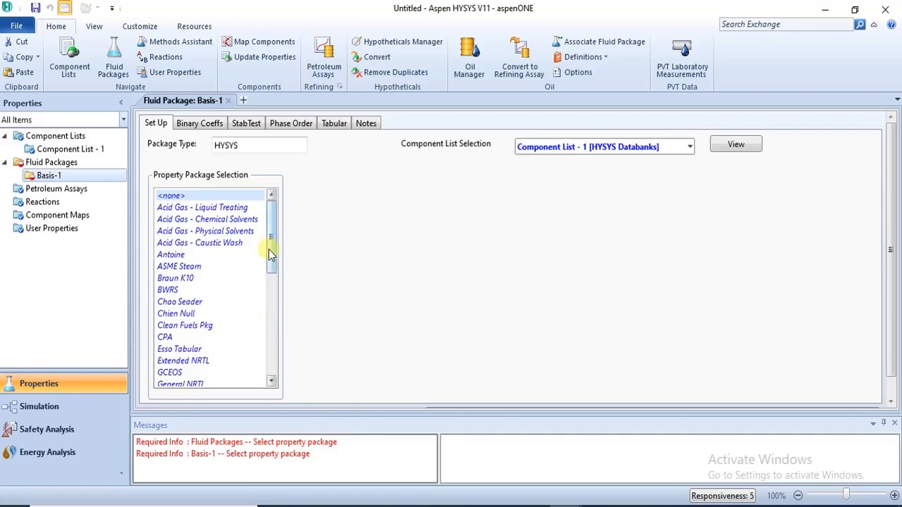
drag(271, 255, 302, 308)
click(169, 281)
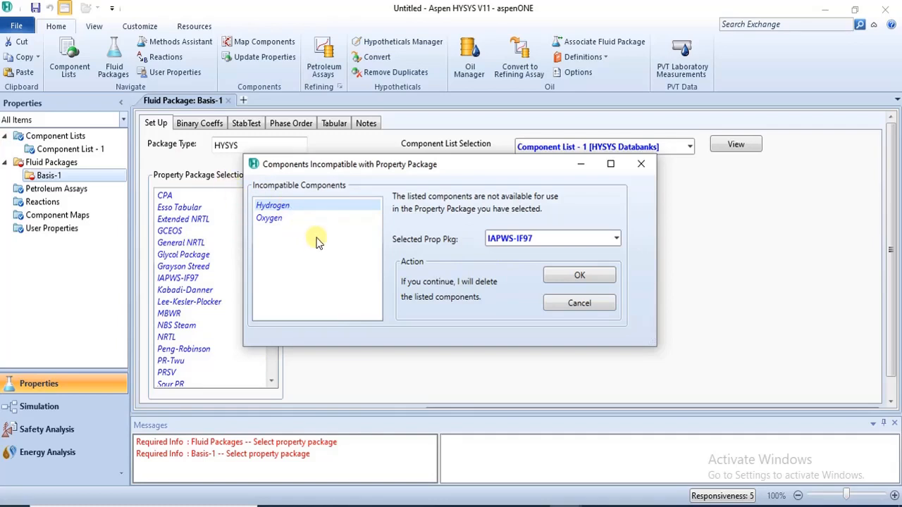
click(639, 167)
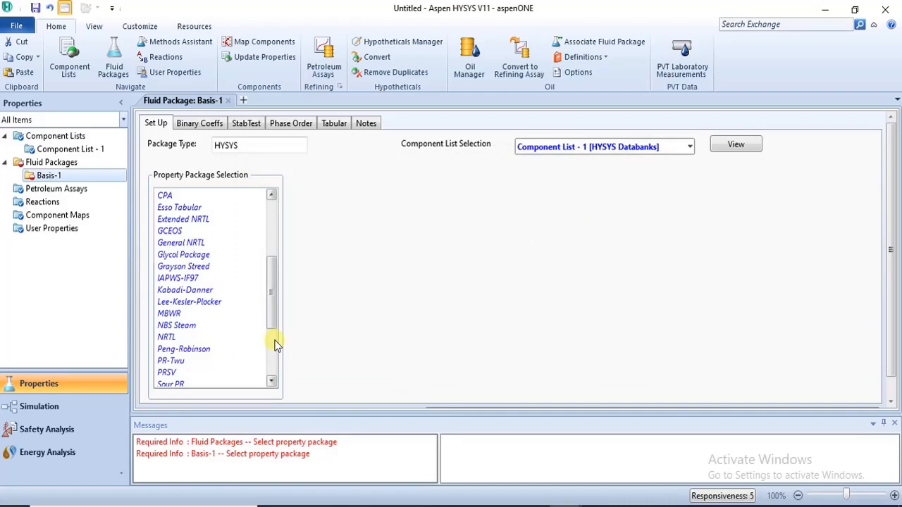
Step: Select Peng-Robinson as the property package for Basis-1
scroll(276, 345, down, 4)
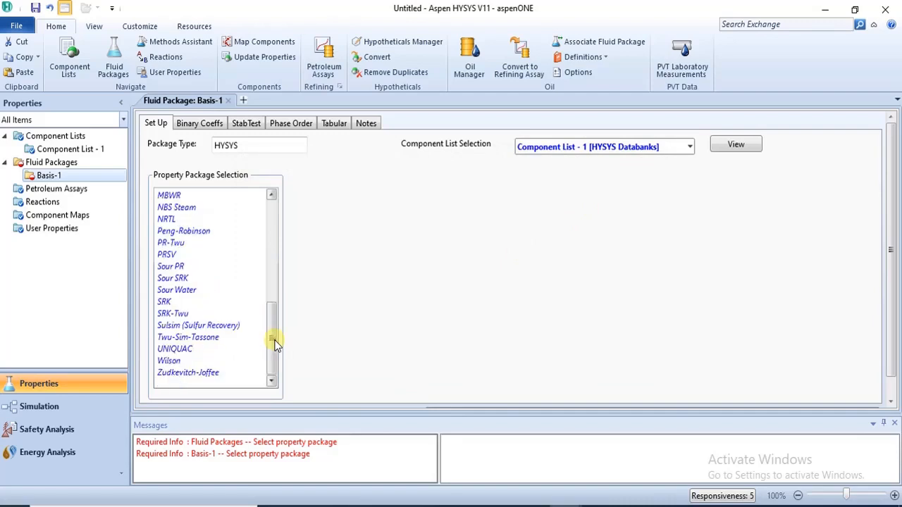
click(184, 232)
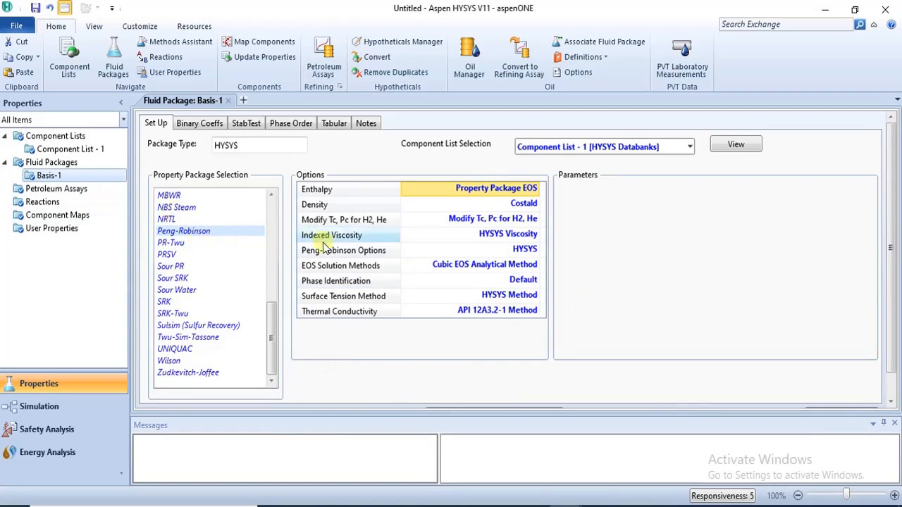
click(889, 388)
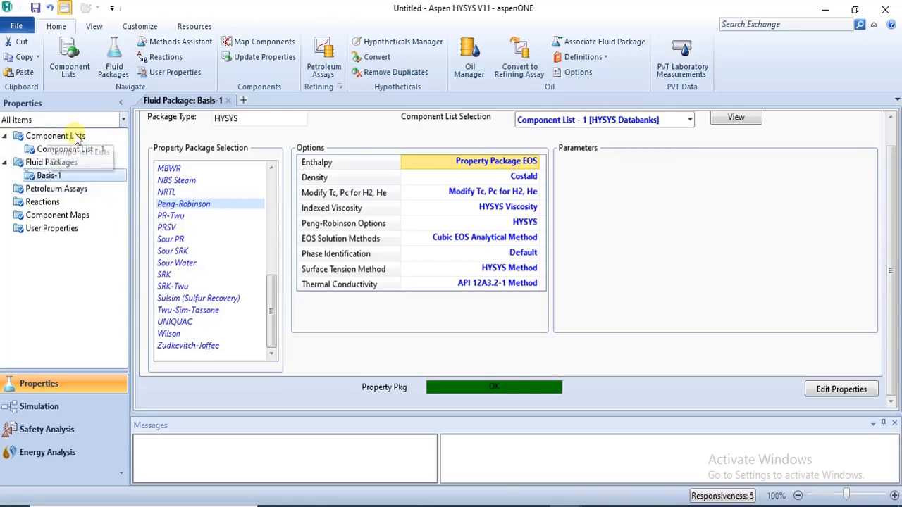
Step: Open the Reactions section and view the set types available to add
click(48, 203)
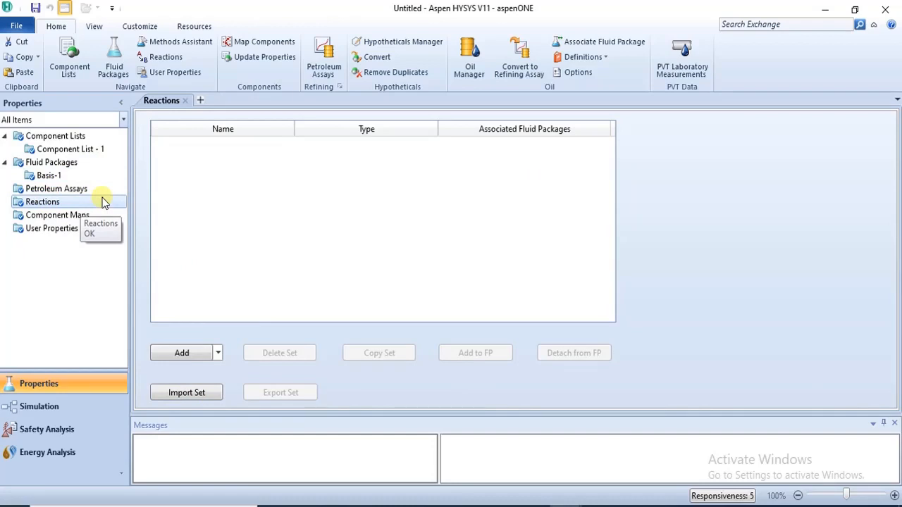
click(217, 354)
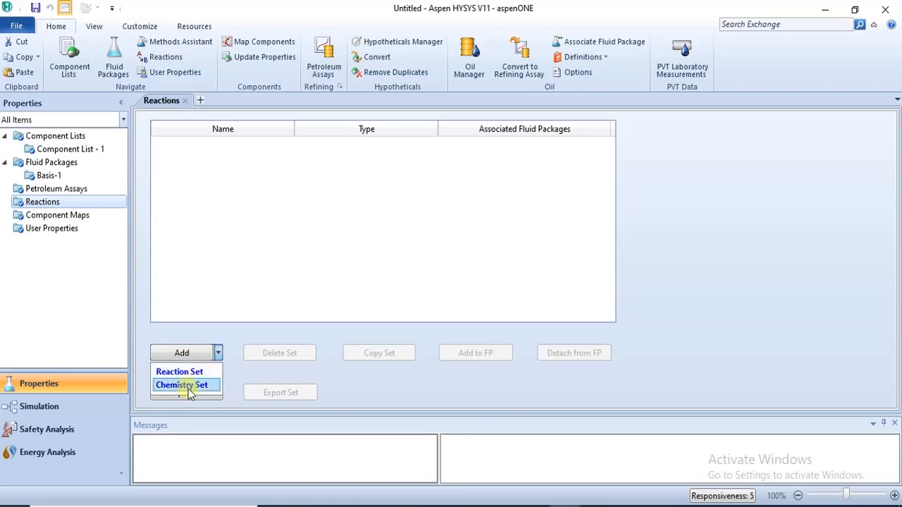
Step: Switch to the REACTION SPECIFICATION.pdf in the browser and scroll to the reaction set types page
click(339, 505)
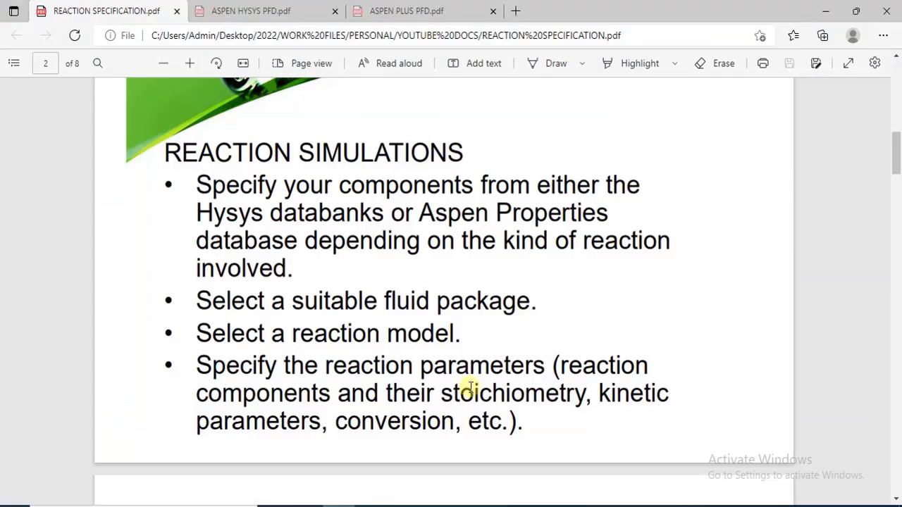
drag(899, 166, 897, 228)
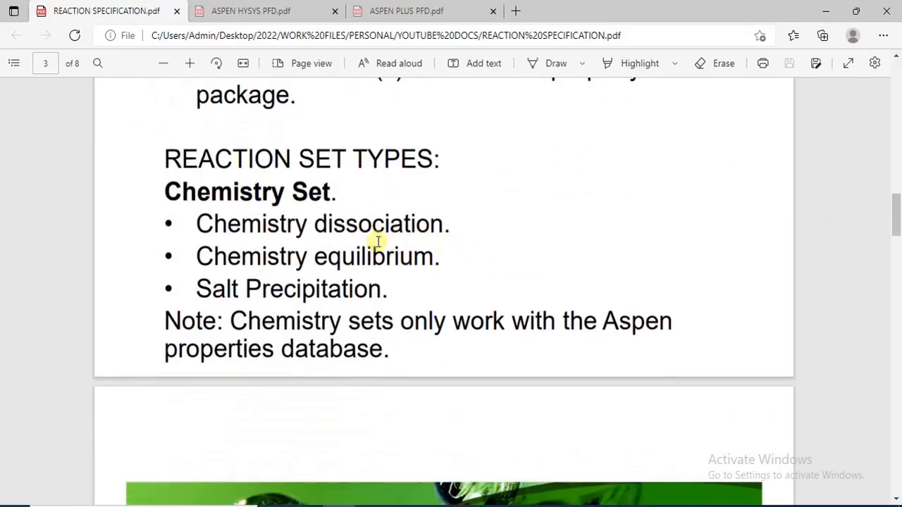
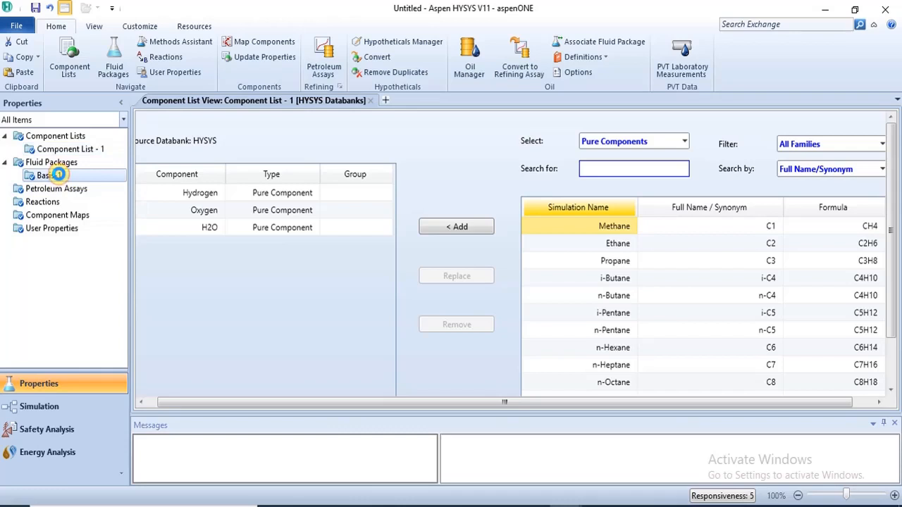
Step: Create a new Chemistry Set under Reactions in the Peng-Robinson case
double_click(59, 175)
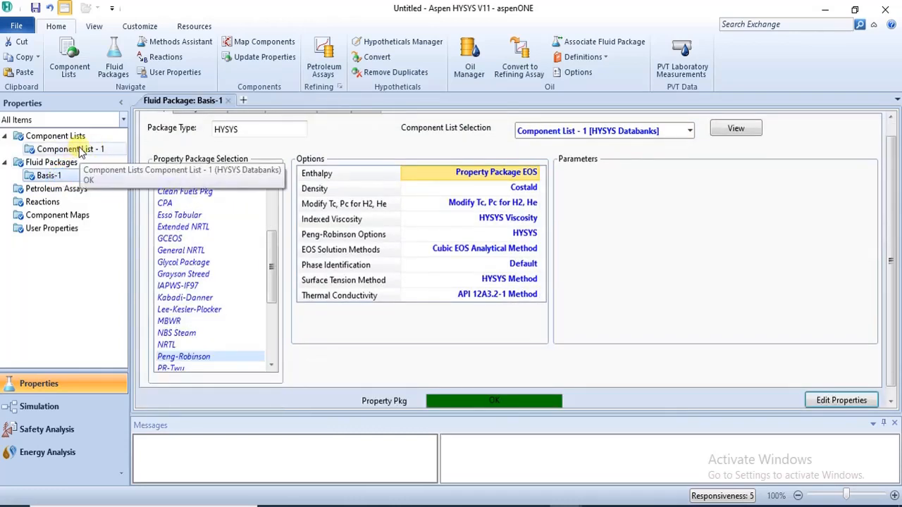
double_click(44, 202)
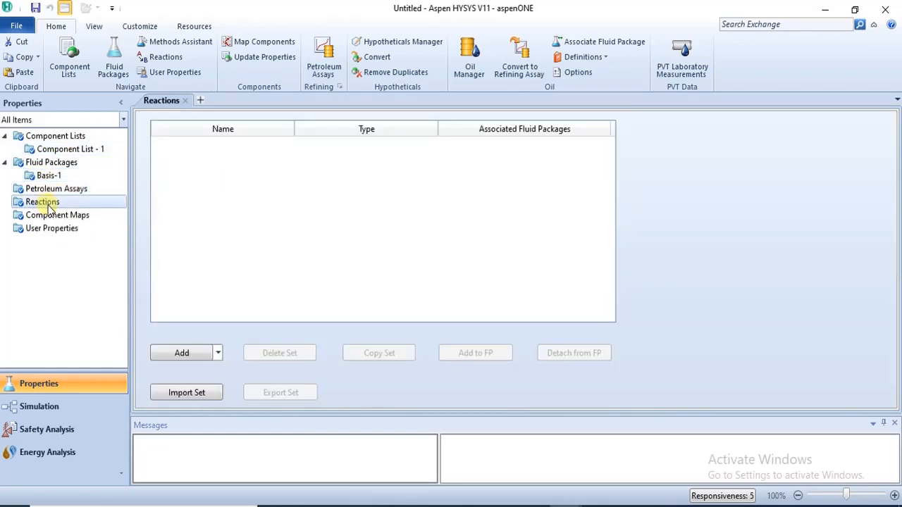
click(218, 354)
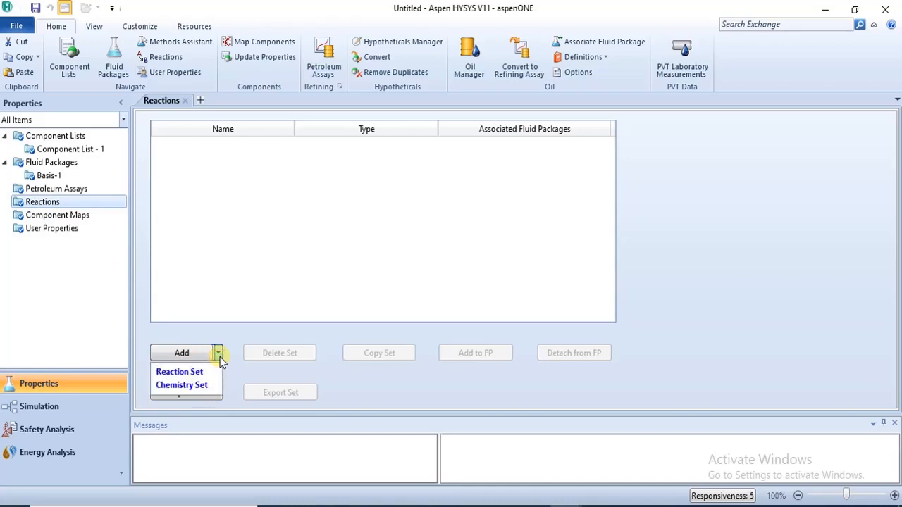
click(204, 384)
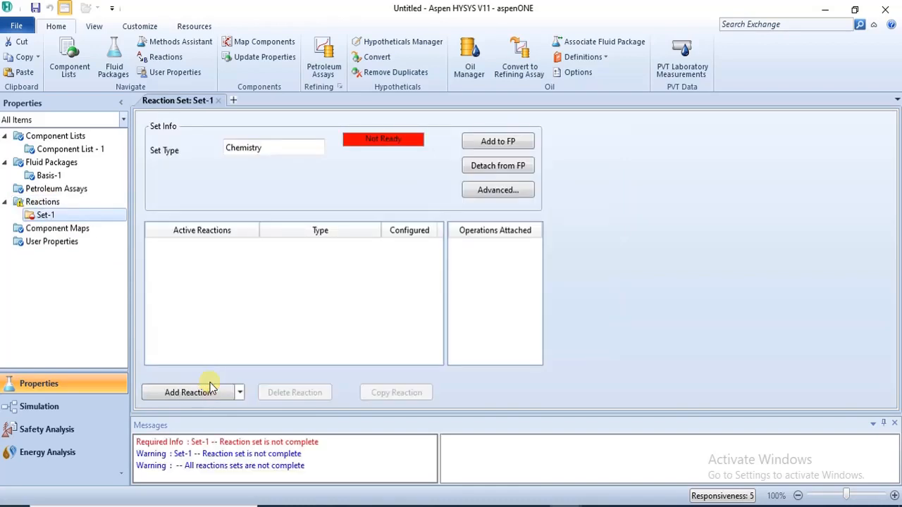
Step: Add a Chemistry Dissociation reaction to Set-1 and close the chemistry chooser
click(200, 391)
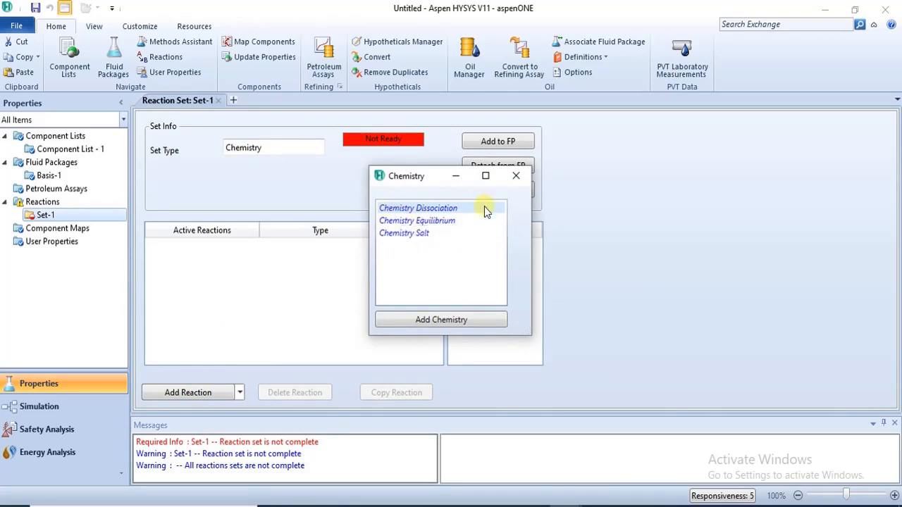
click(458, 326)
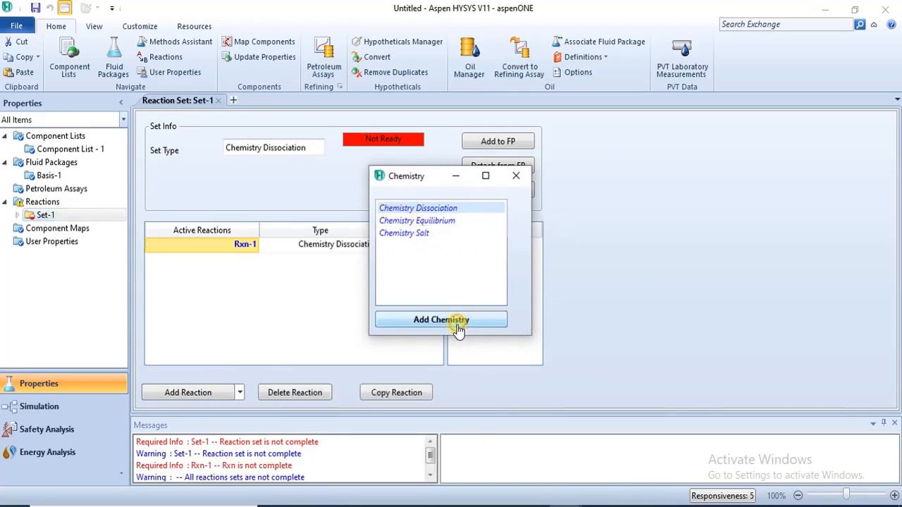
click(517, 175)
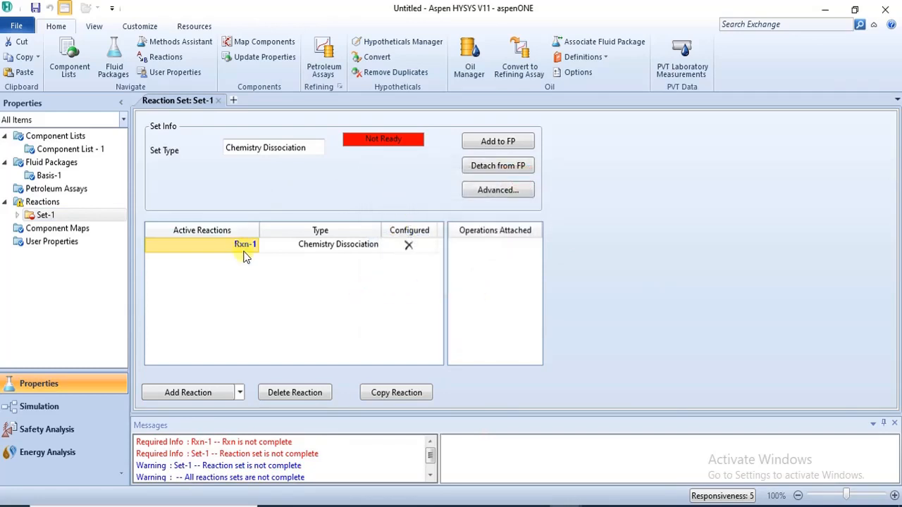
Step: Open reaction Rxn-1's electrolyte dissociation form, inspect the dissociating electrolyte list, and close the form
double_click(243, 245)
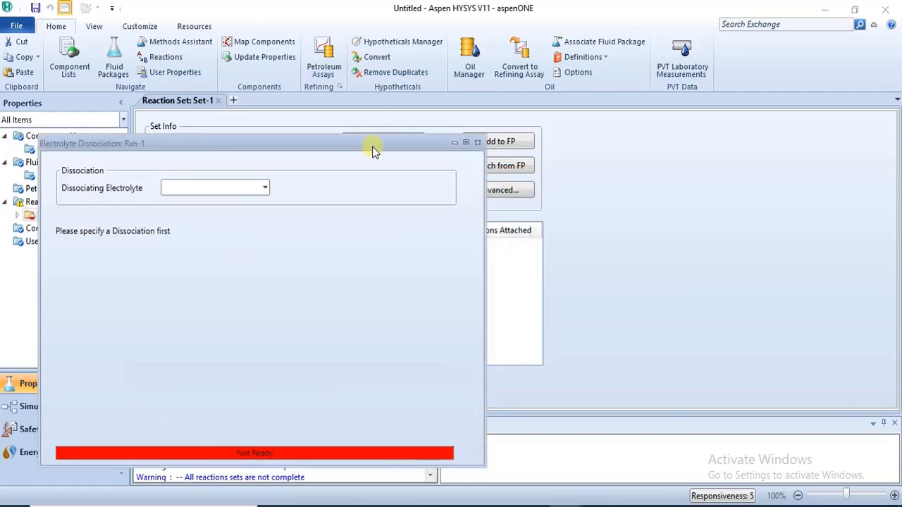
drag(372, 145, 432, 62)
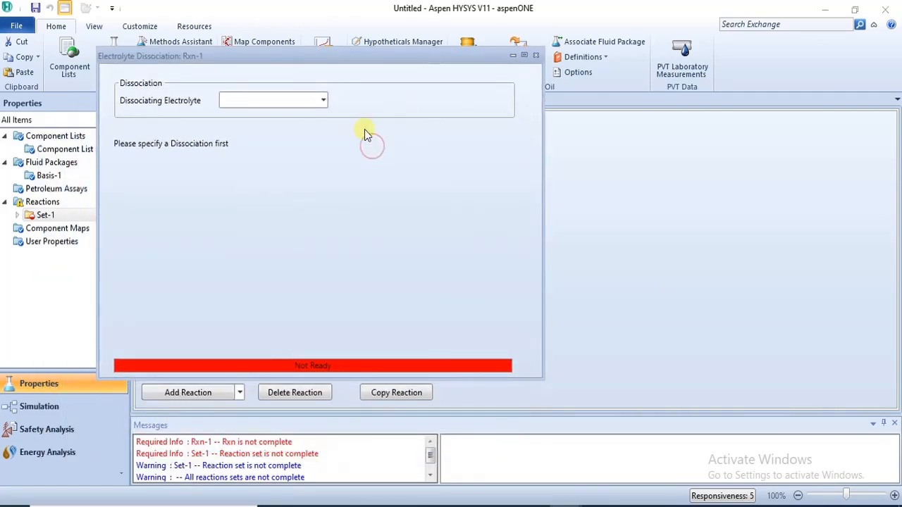
click(325, 101)
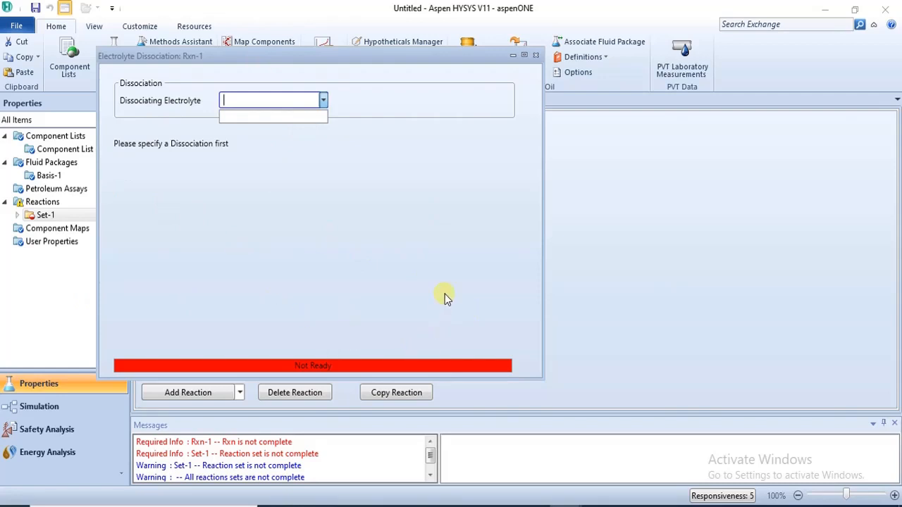
click(535, 56)
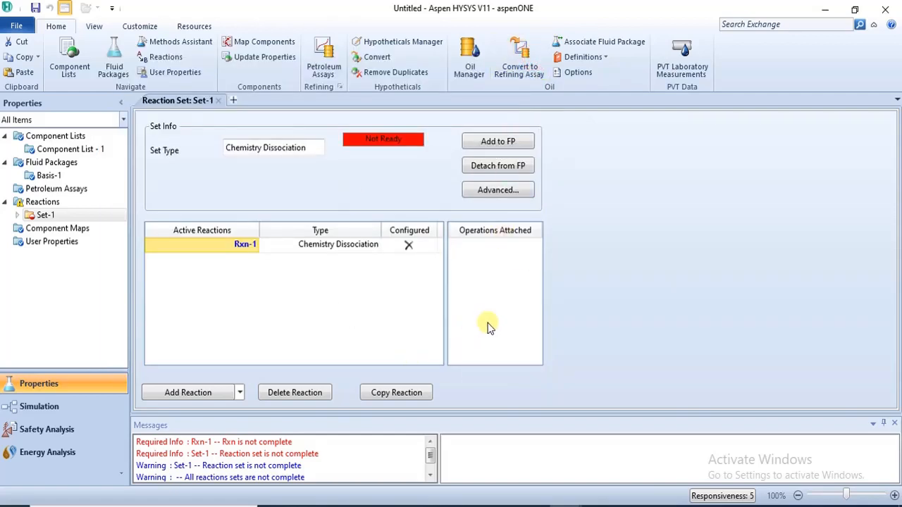
Step: Switch to the other HYSYS case and review its component list and the Basis-1 fluid package
mouse_move(566, 504)
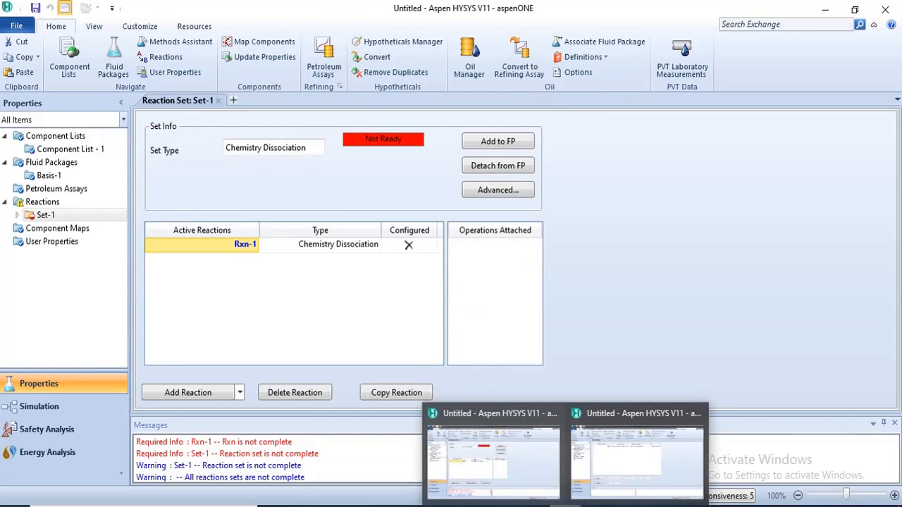
click(638, 437)
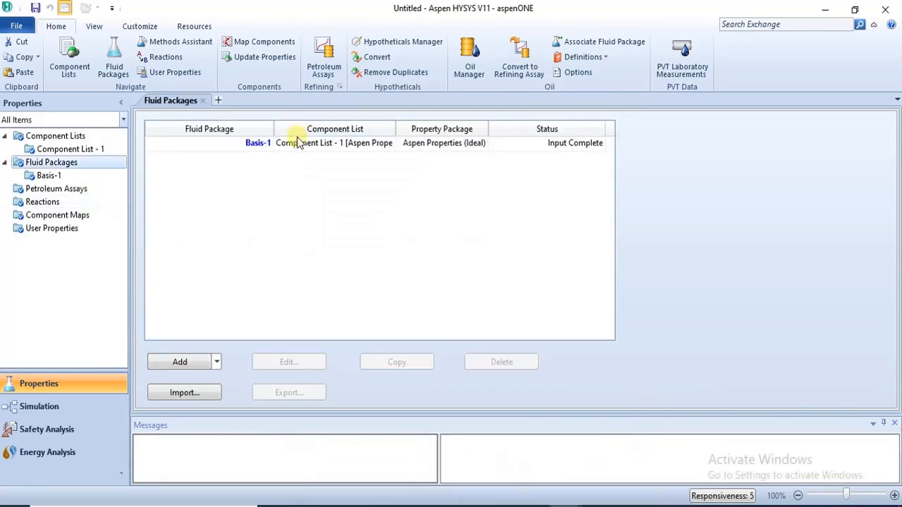
click(63, 149)
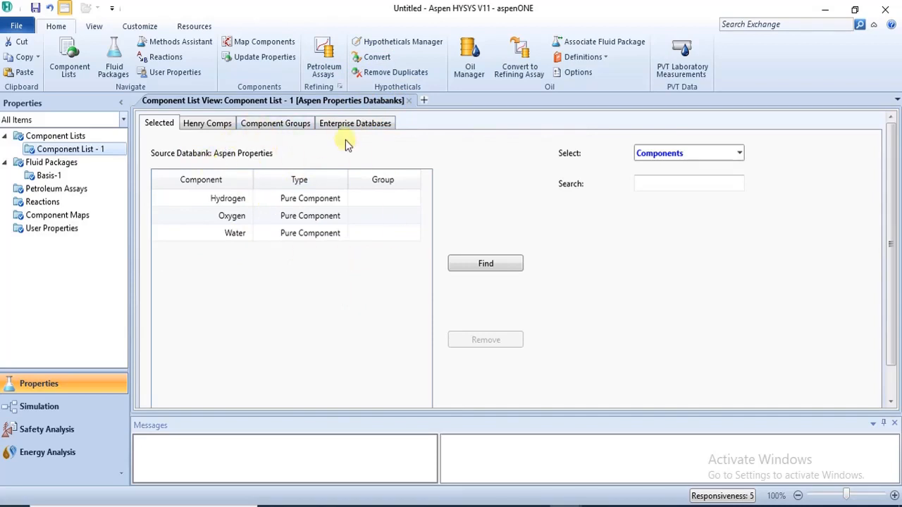
click(51, 176)
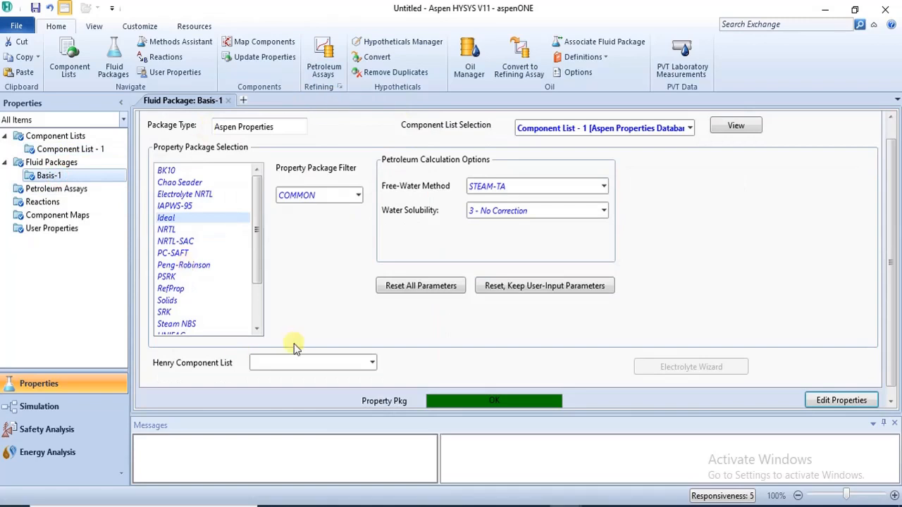
Step: Add a Chemistry Set reaction set under Reactions in this Aspen Properties case
click(39, 203)
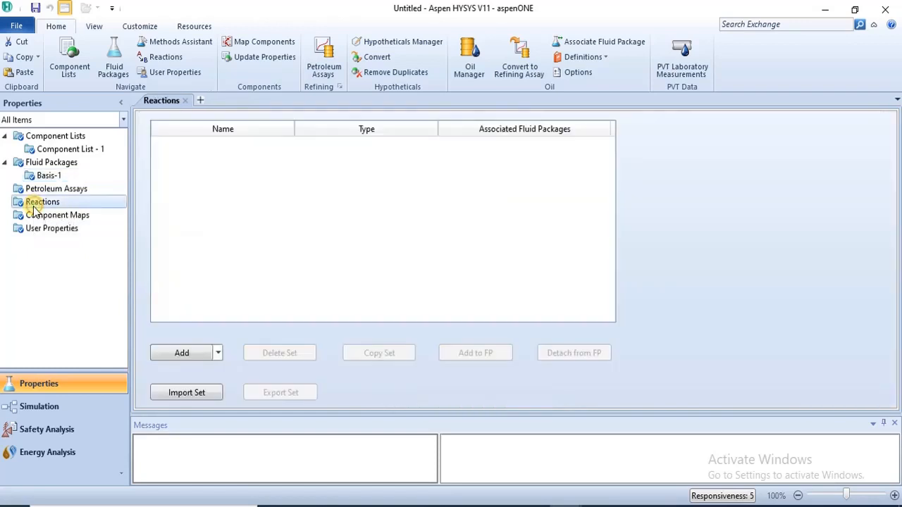
click(218, 354)
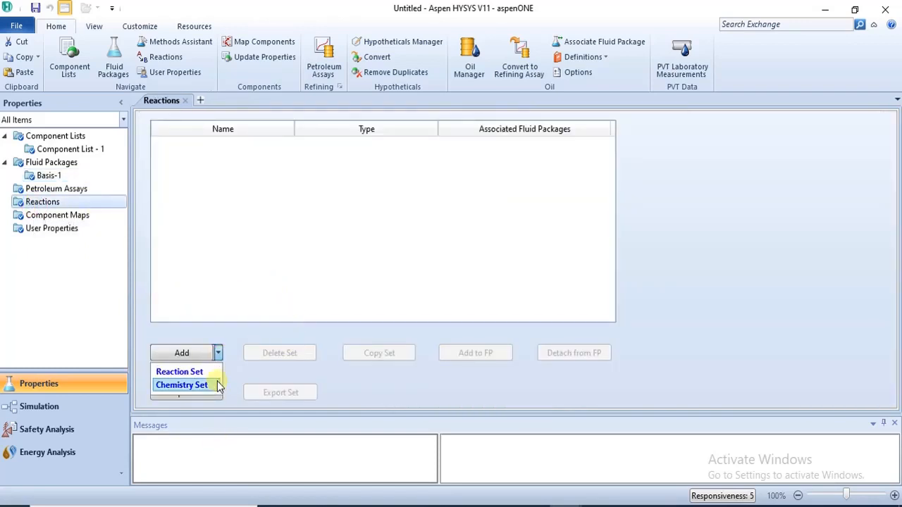
click(217, 382)
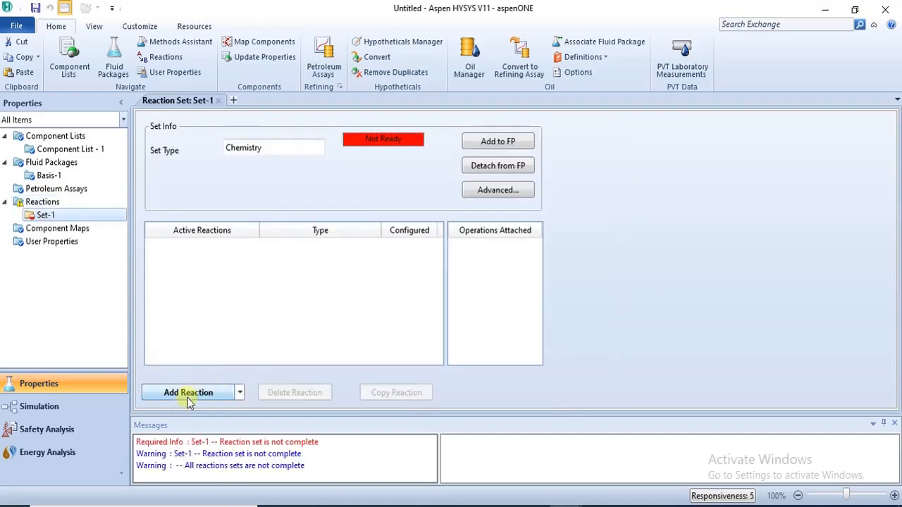
Step: Add a Chemistry Dissociation reaction to this case's Set-1 and close the chemistry chooser
click(189, 392)
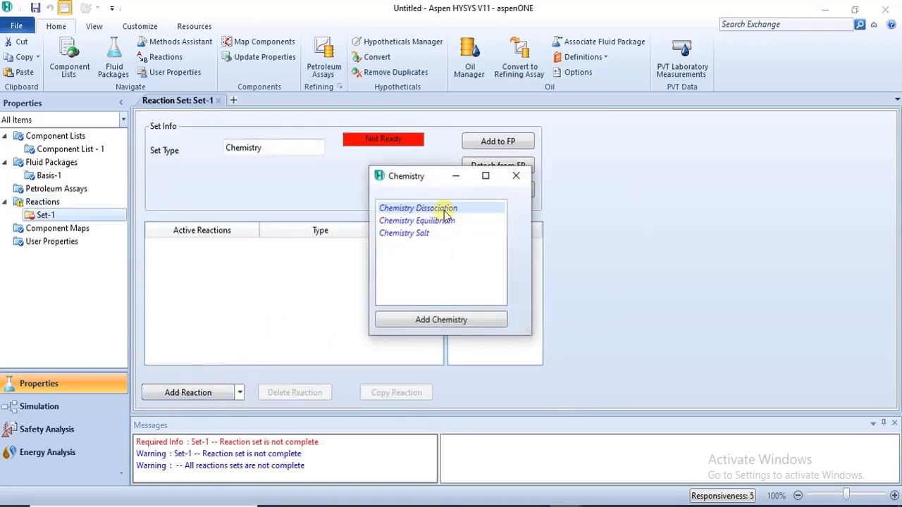
click(450, 320)
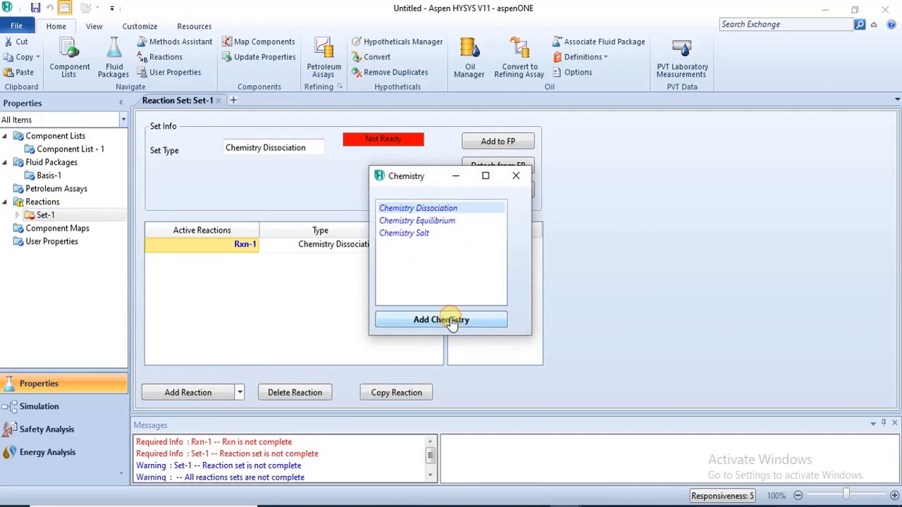
click(517, 175)
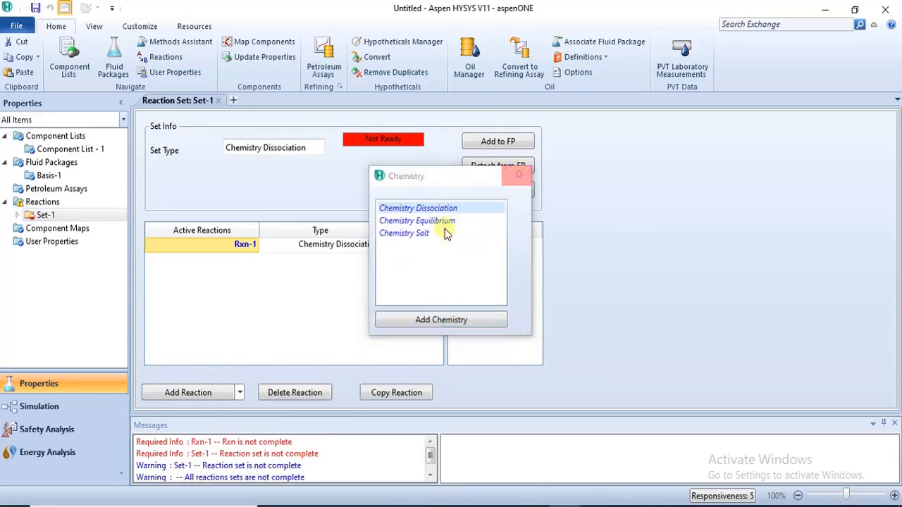
Step: Open reaction Rxn-1 and set Water as its dissociating electrolyte
double_click(250, 248)
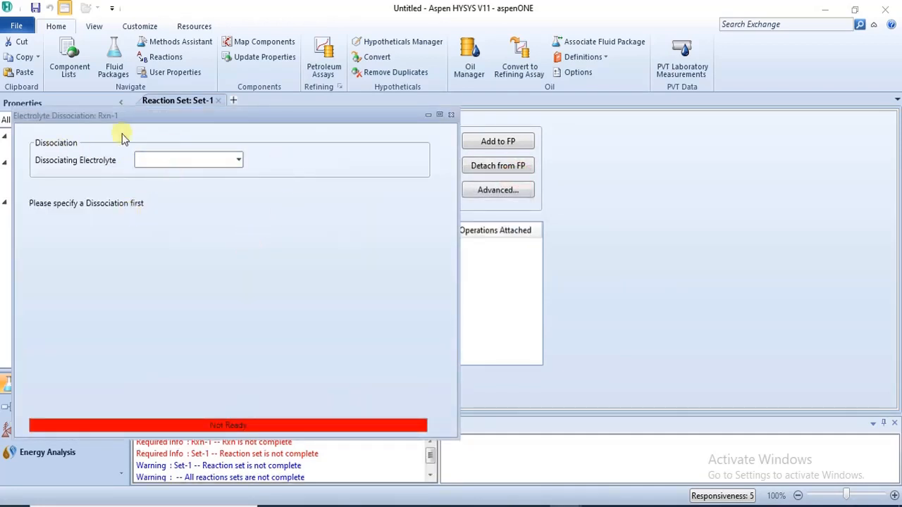
drag(187, 118, 371, 85)
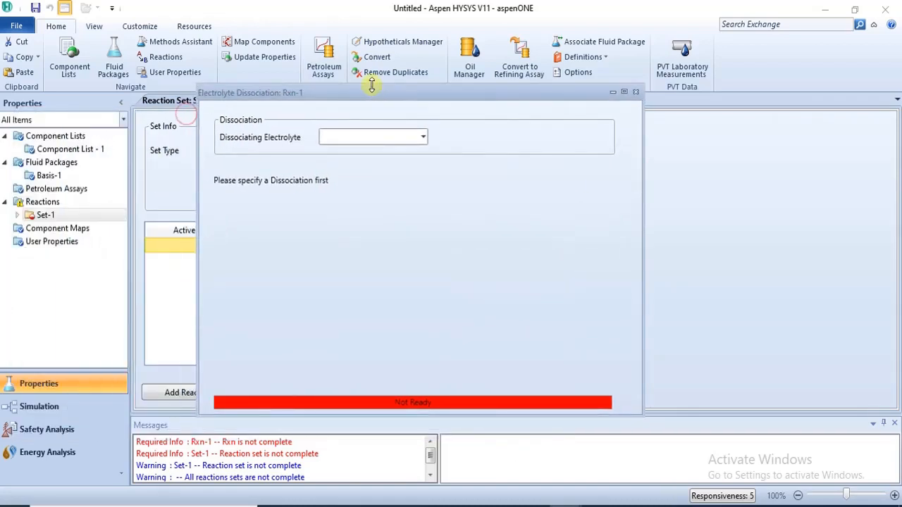
click(423, 137)
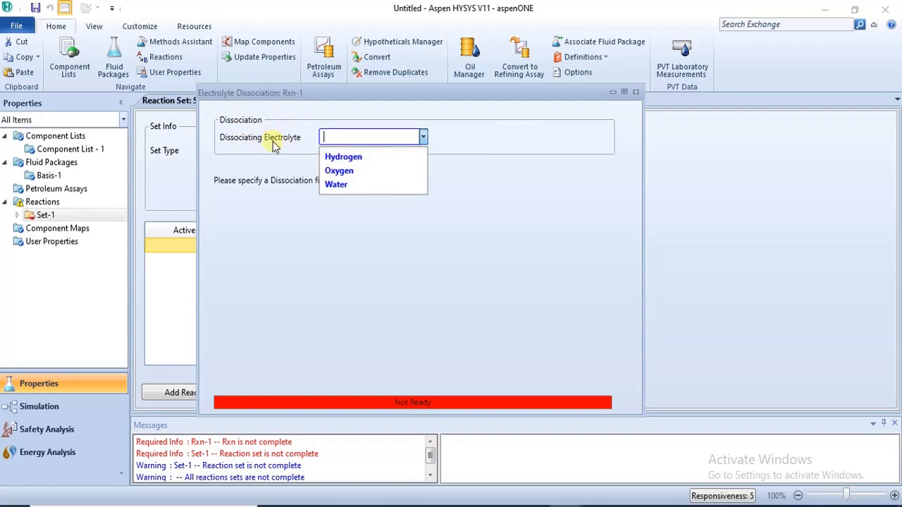
click(364, 185)
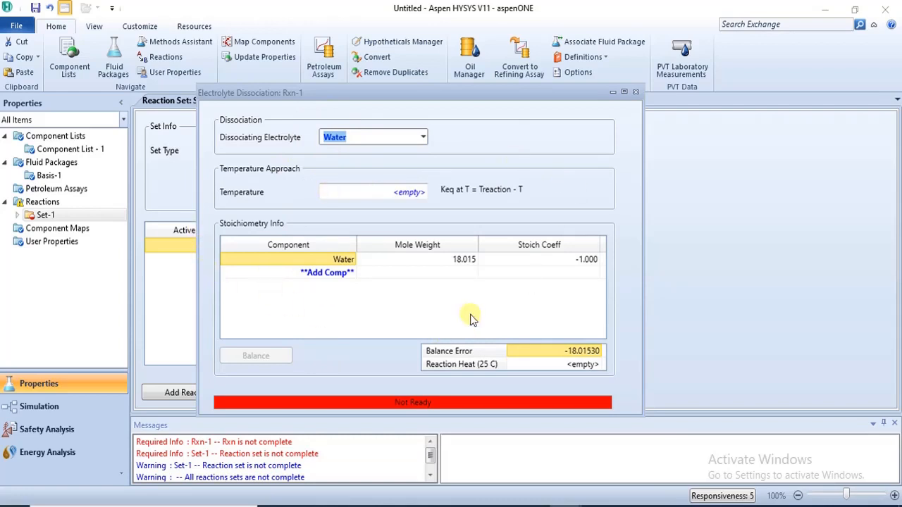
click(425, 141)
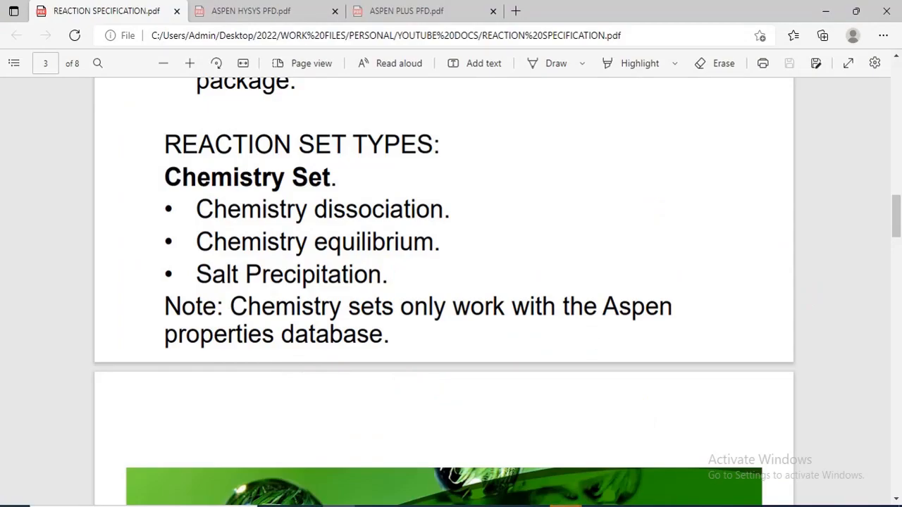
Step: Return to the HYSYS case and close the Rxn-1 electrolyte dissociation form
mouse_move(563, 504)
click(571, 463)
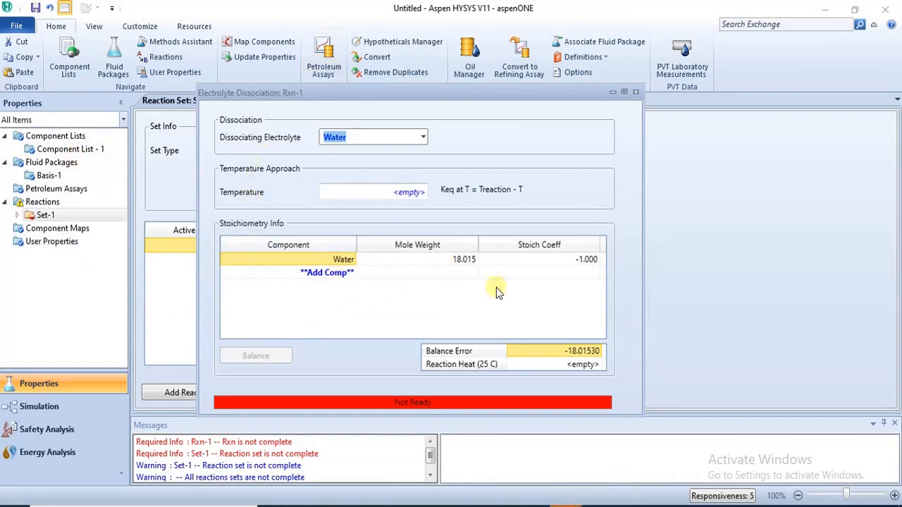
click(636, 94)
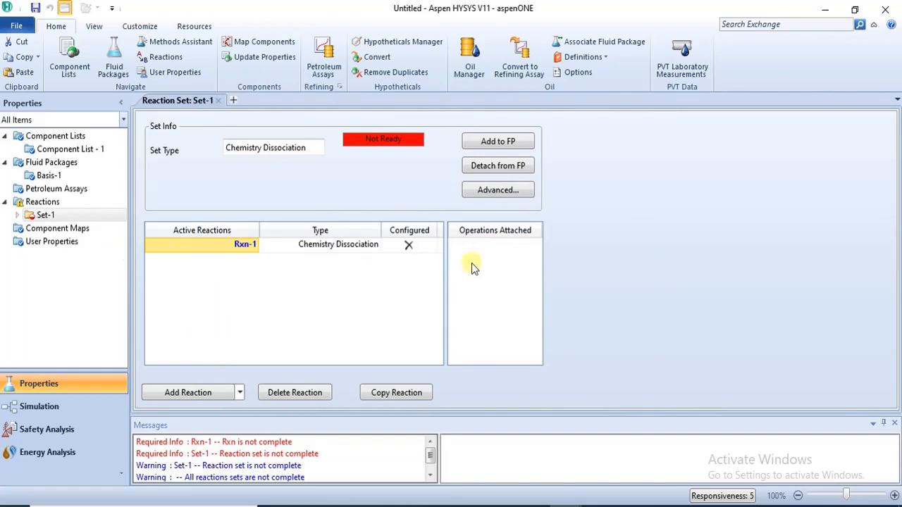
Step: Review the Reaction Set model types in REACTION SPECIFICATION.pdf, then return to the HYSYS case
mouse_move(533, 505)
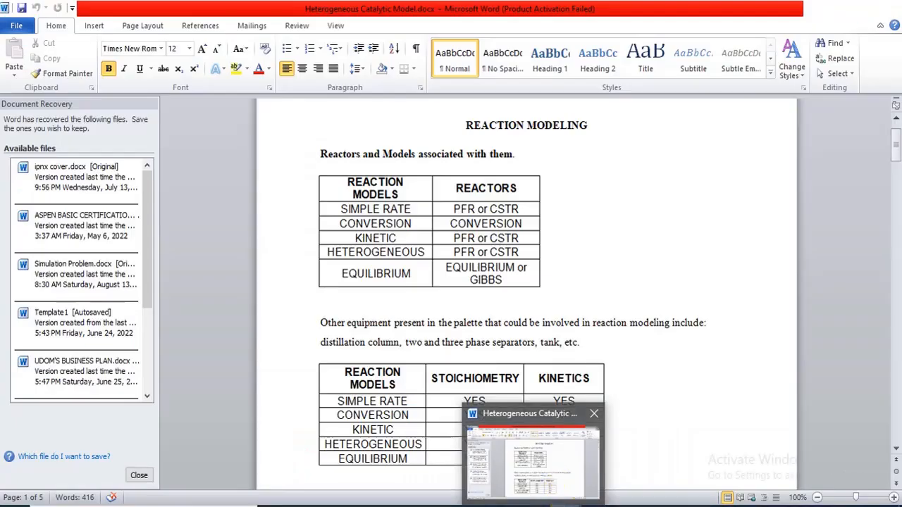
mouse_move(565, 506)
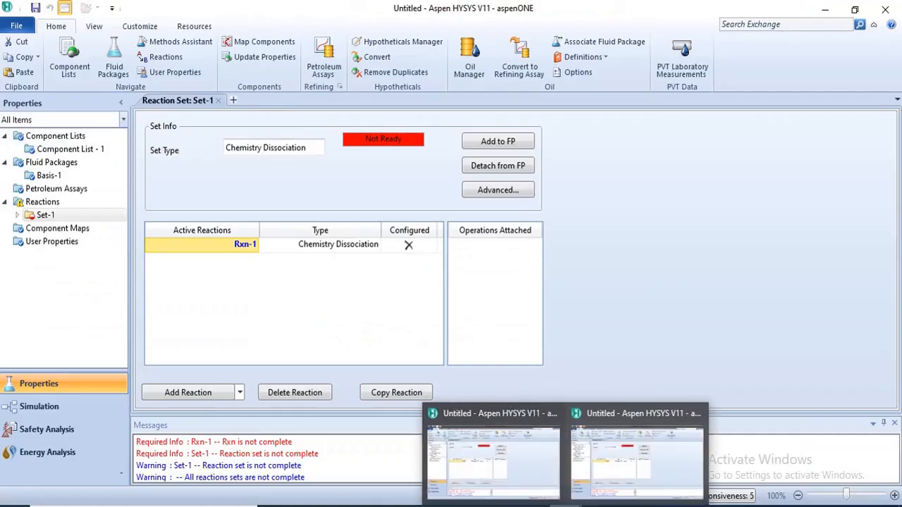
mouse_move(338, 504)
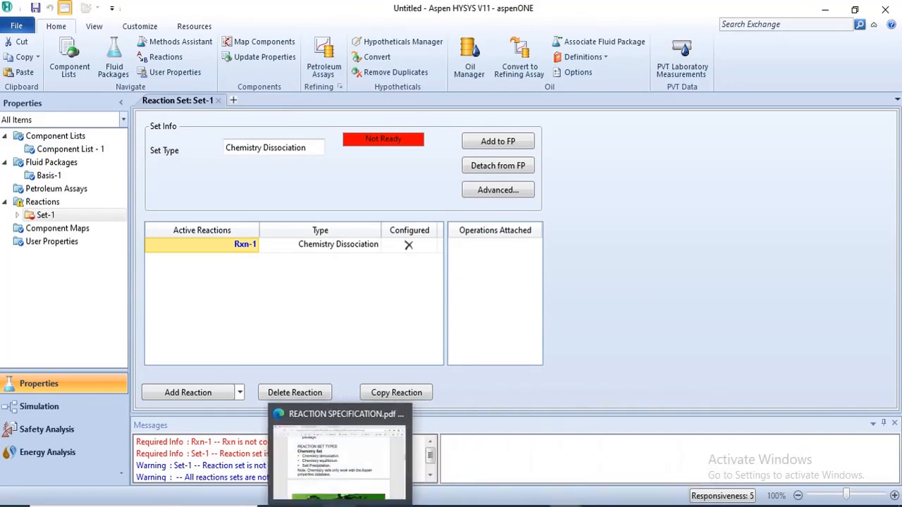
click(329, 470)
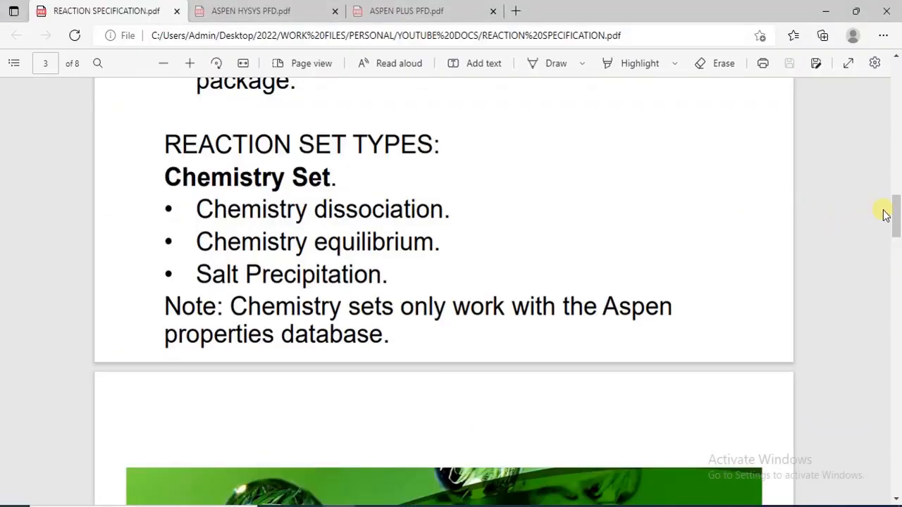
drag(891, 210, 895, 256)
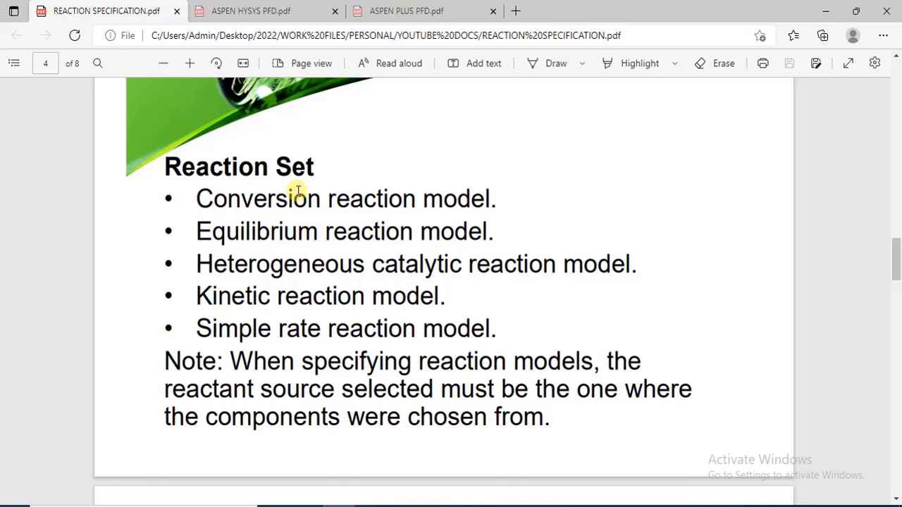
mouse_move(557, 502)
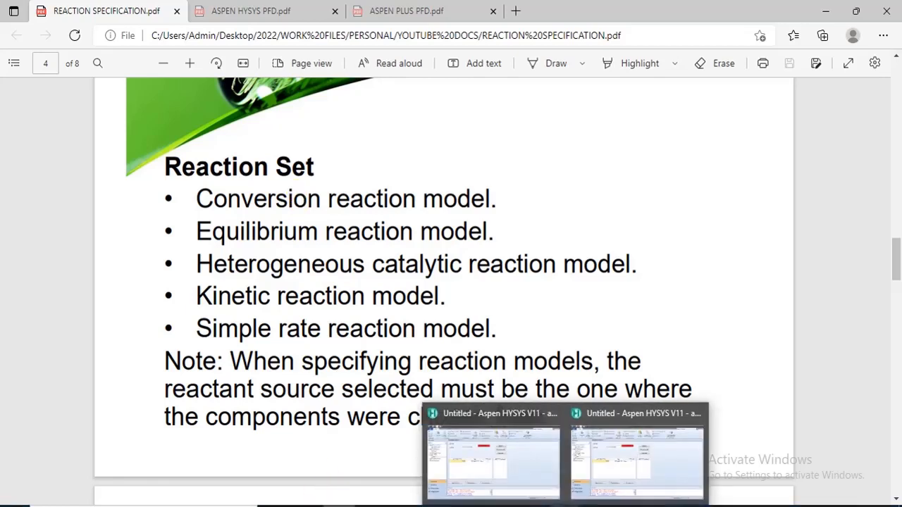
click(533, 489)
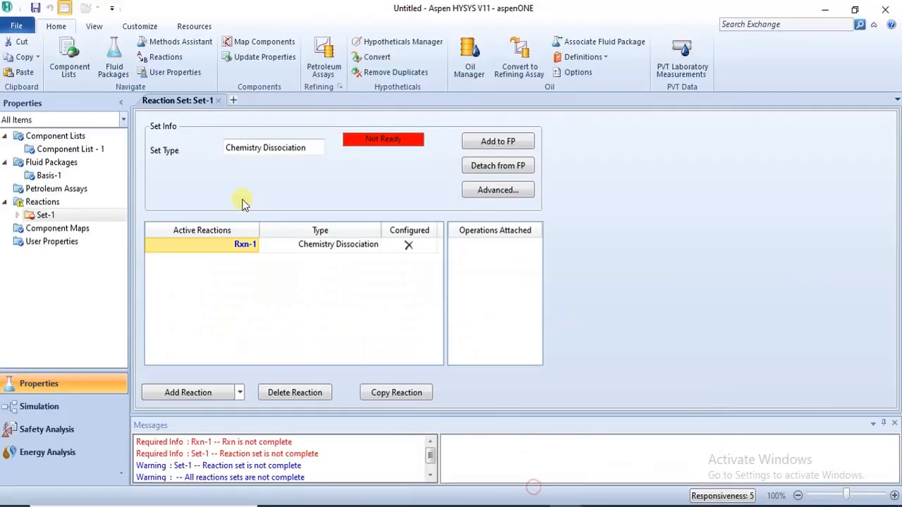
Step: Delete the Chemistry Dissociation reaction set Set-1 from the case's reactions
click(52, 202)
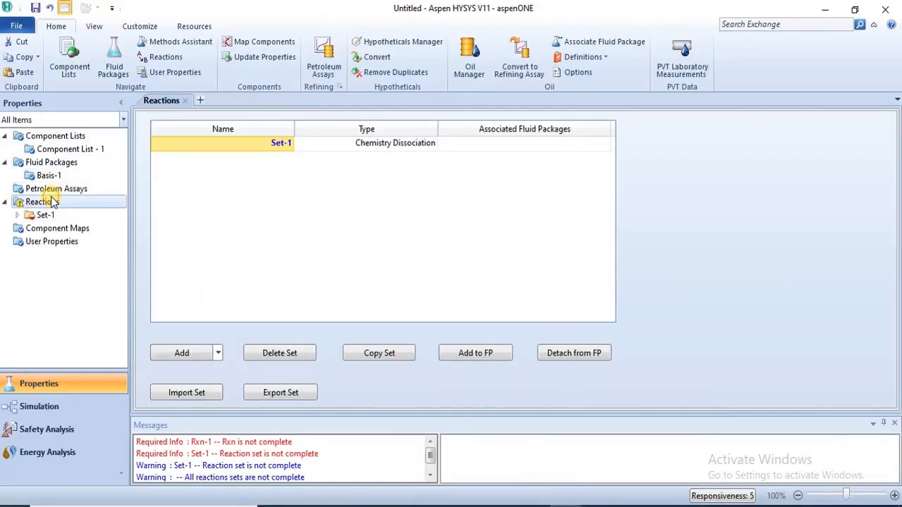
click(297, 352)
click(448, 309)
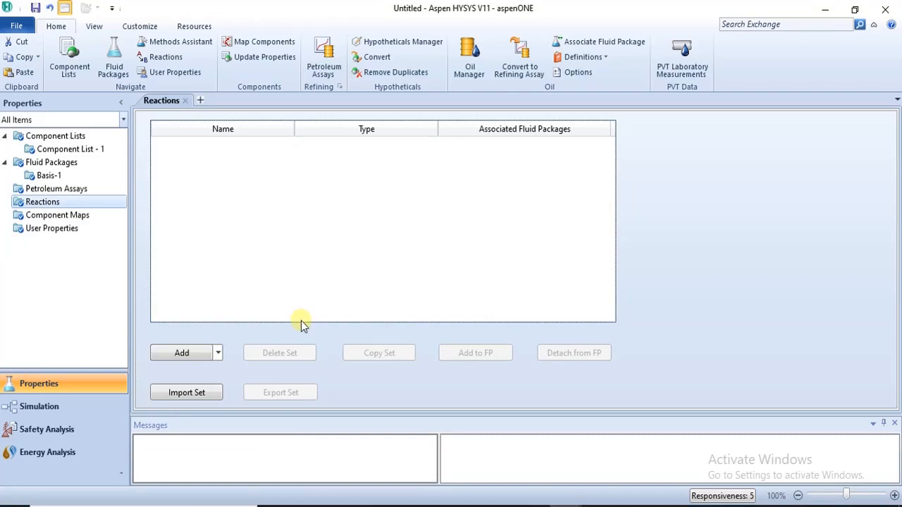
Step: Create a new reaction set and open its reaction chooser
click(186, 354)
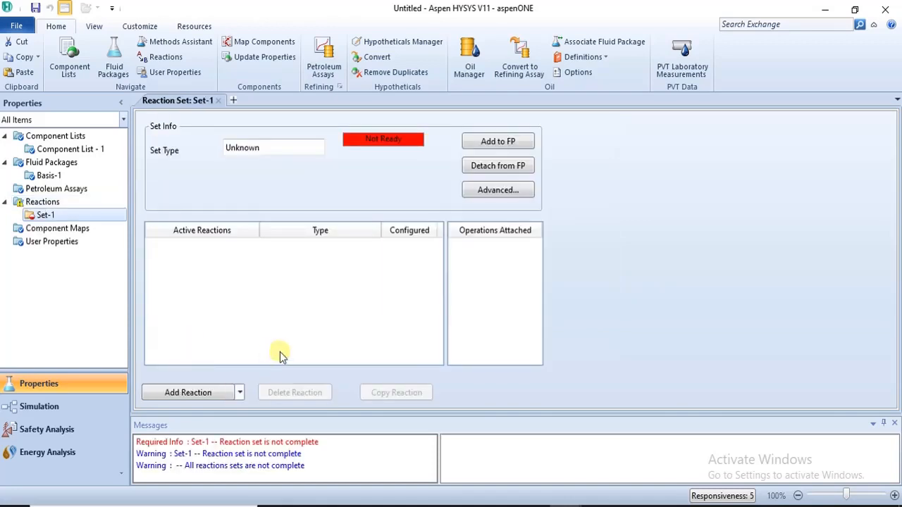
click(190, 392)
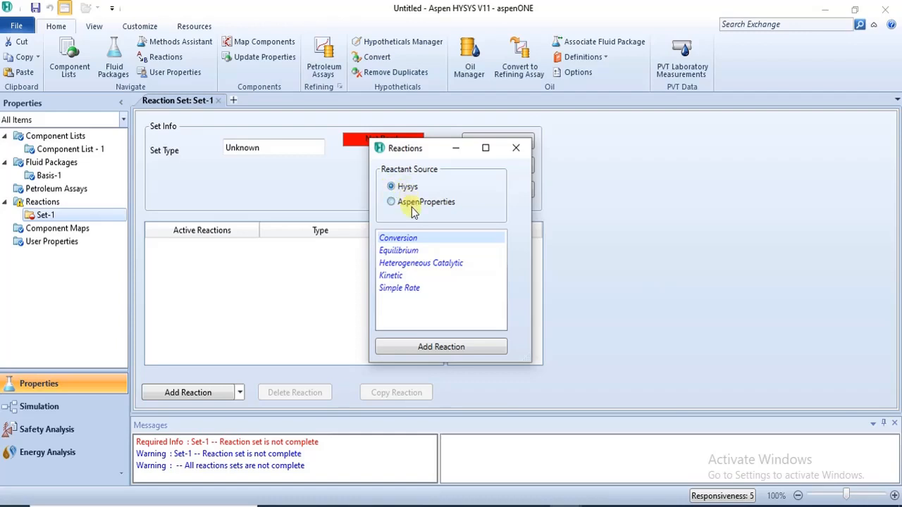
click(392, 203)
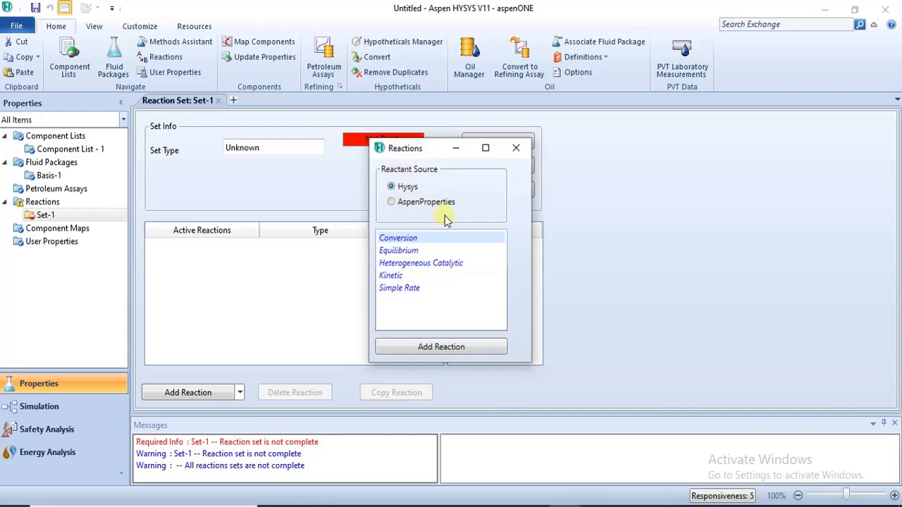
Step: Consult the reaction set notes in REACTION SPECIFICATION.pdf, then return to the HYSYS case
key(alt+Tab)
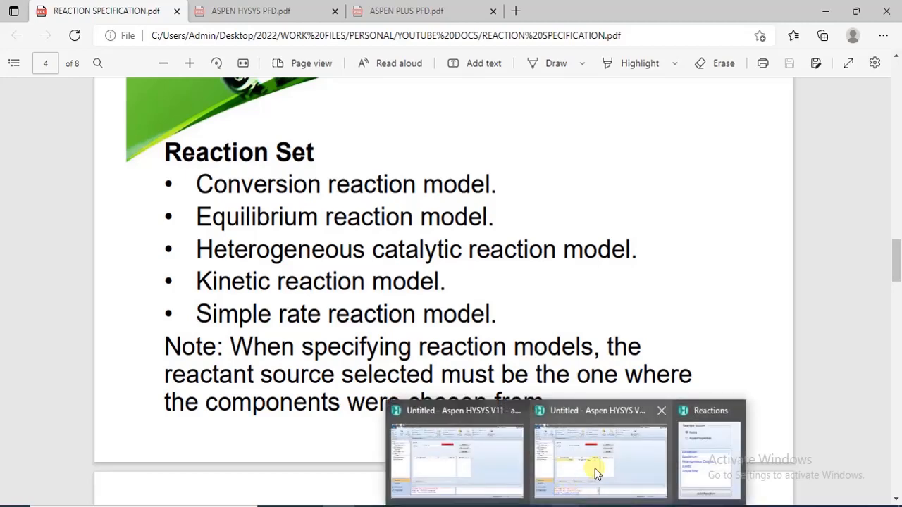
click(594, 469)
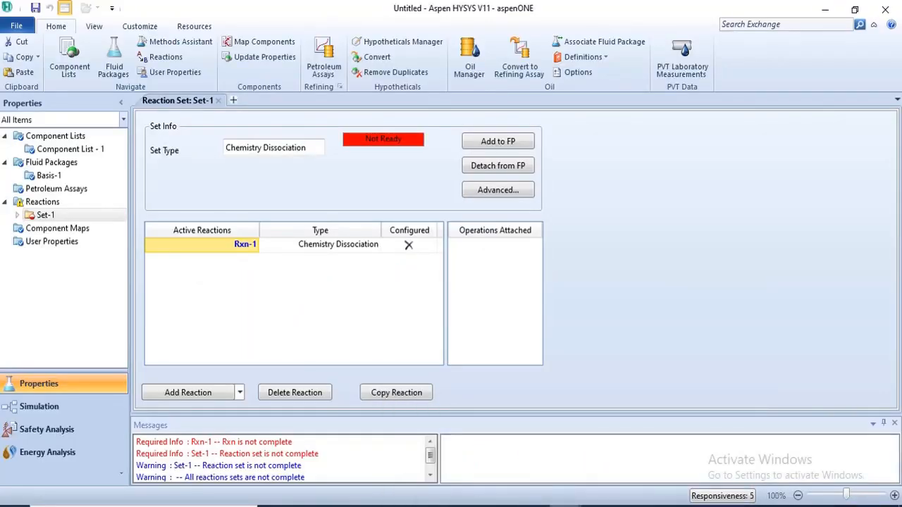
click(474, 463)
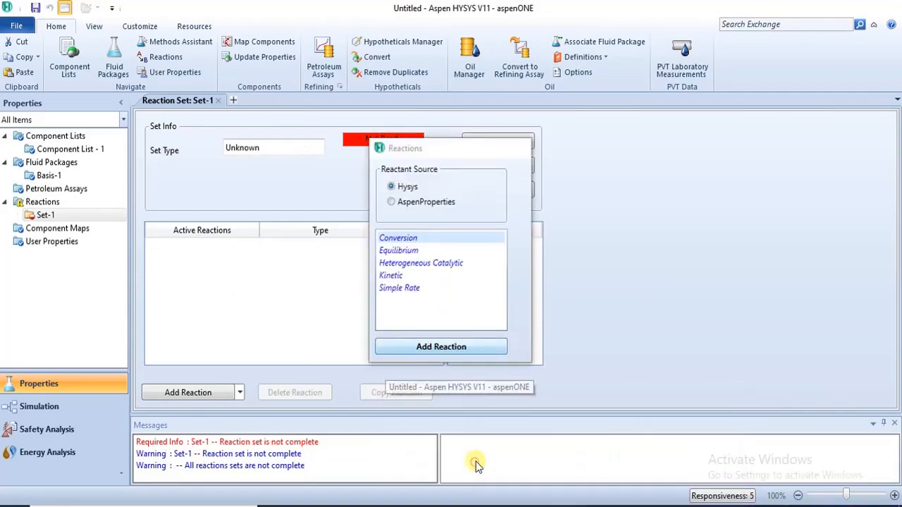
Step: Add a Conversion reaction to Set-1 with Hysys as the reactant source and close the chooser
click(393, 187)
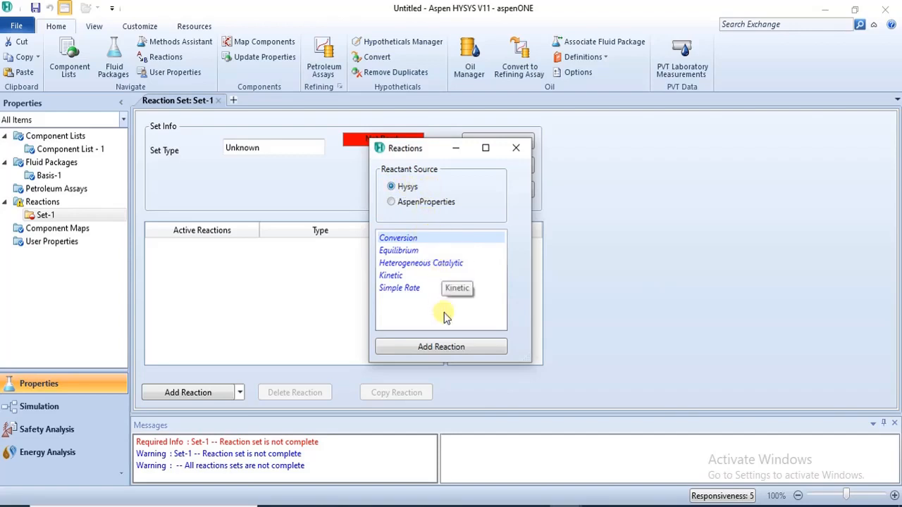
click(458, 354)
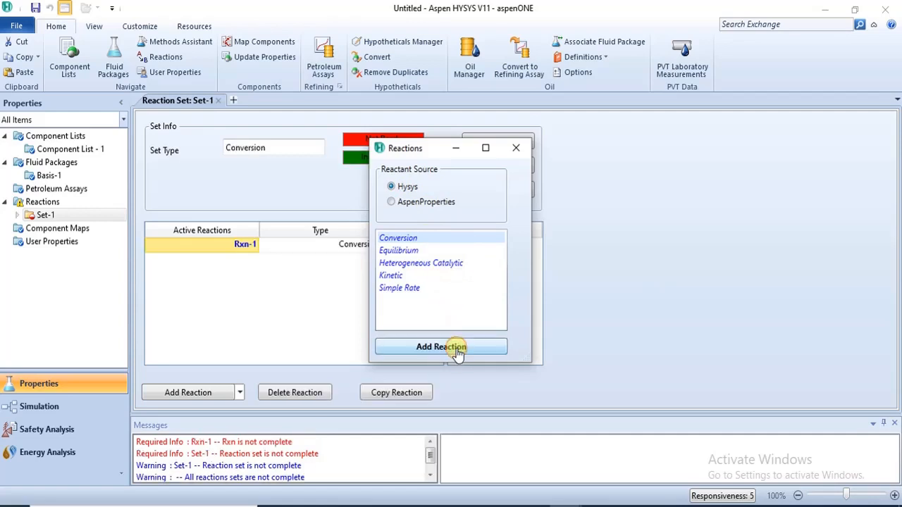
click(518, 150)
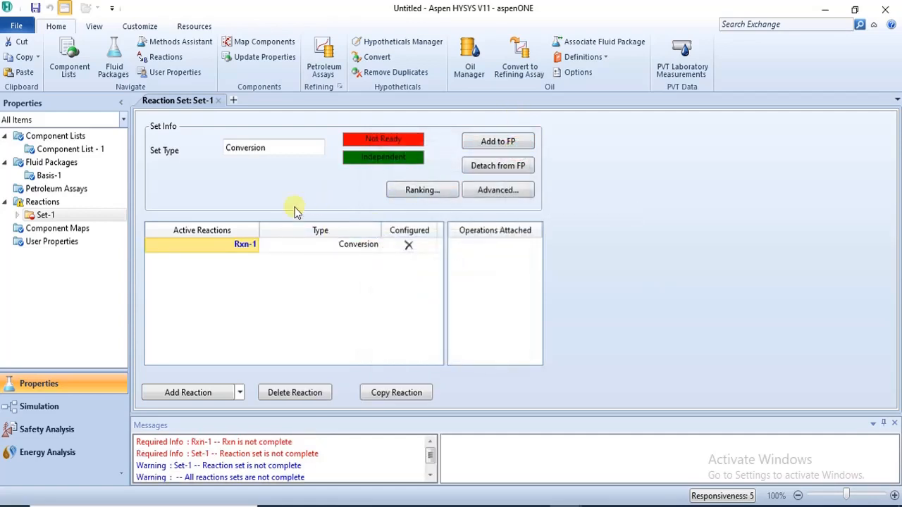
Step: Open Rxn-1's conversion reaction form to inspect the available stoichiometry components, then close it
double_click(245, 245)
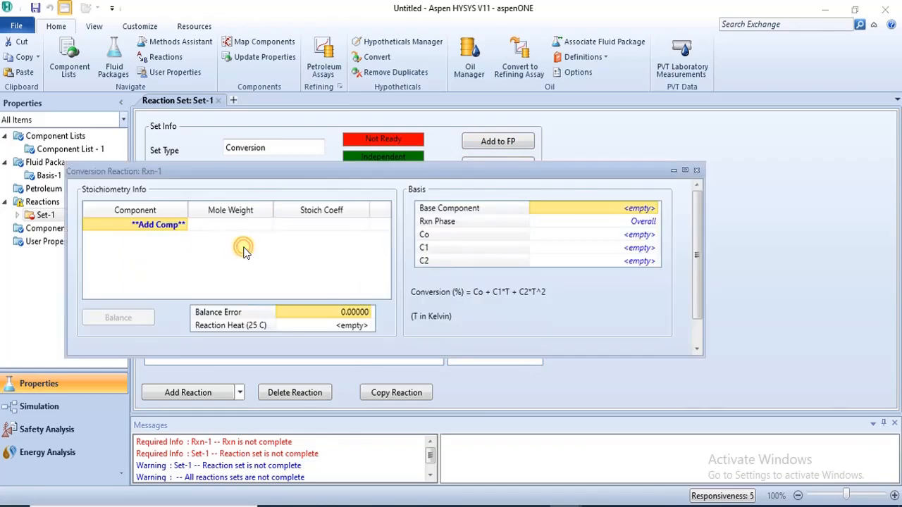
drag(310, 172, 331, 84)
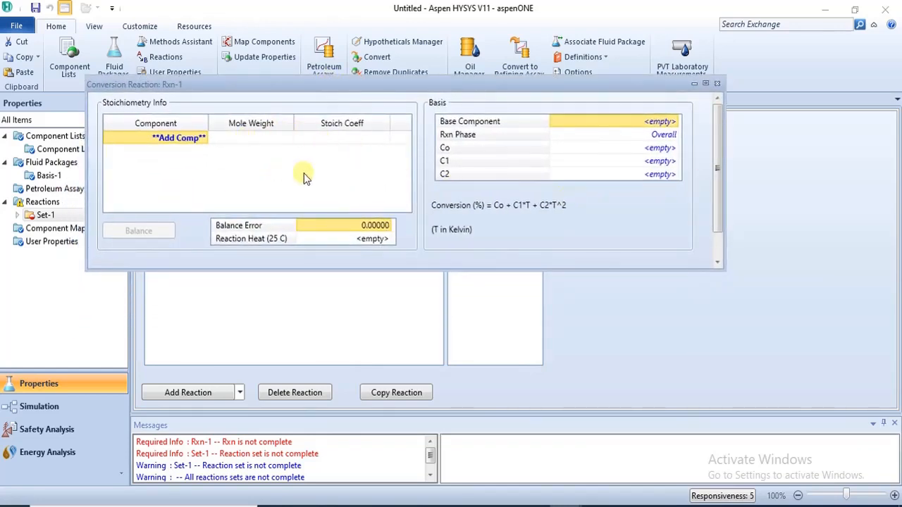
click(208, 137)
click(205, 139)
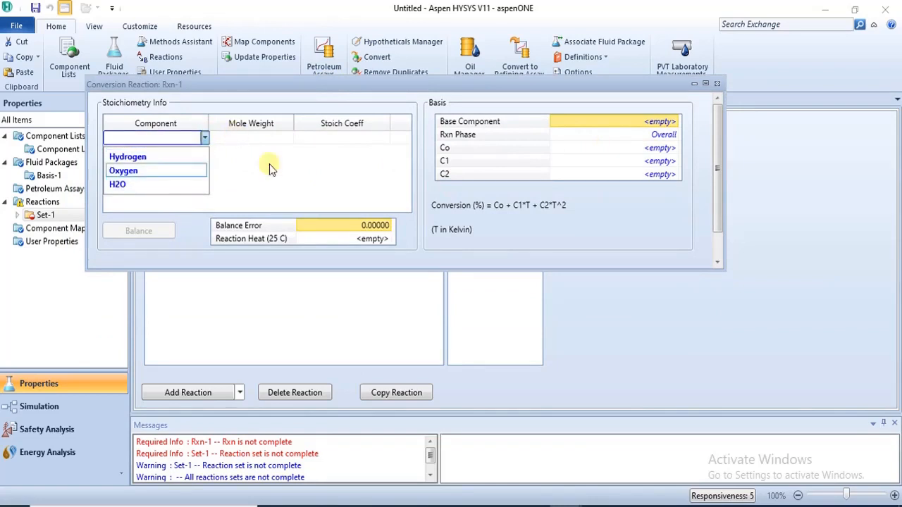
click(718, 86)
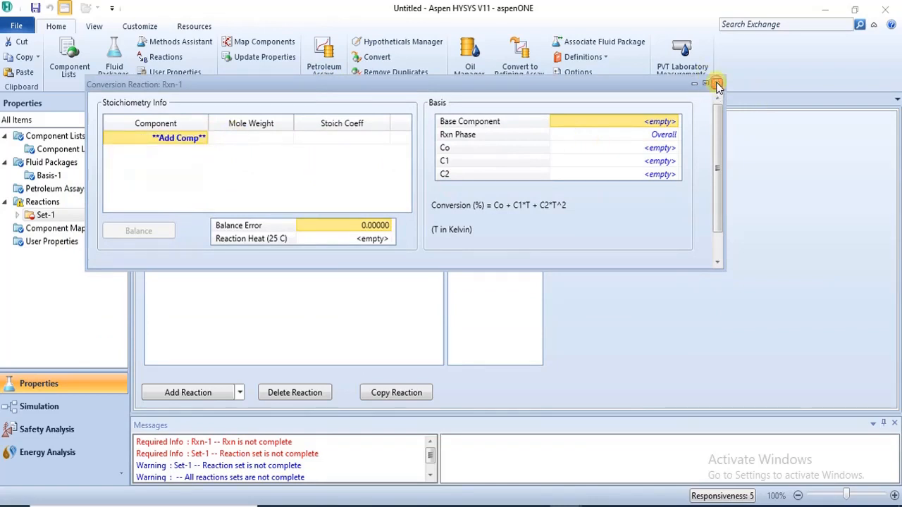
click(717, 85)
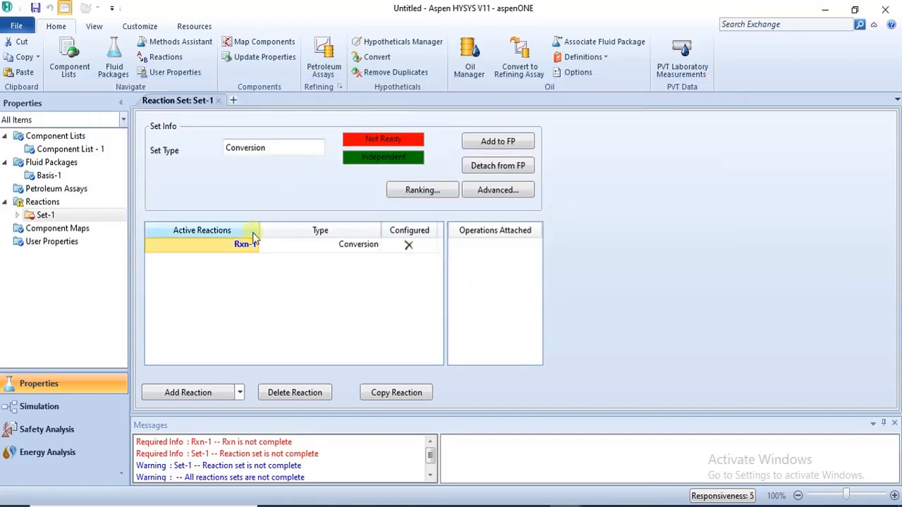
click(242, 245)
double_click(241, 247)
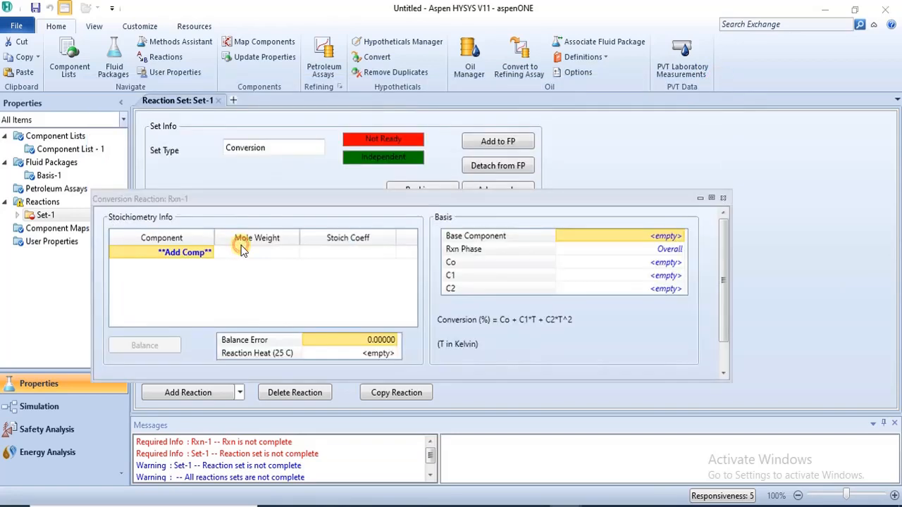
click(722, 200)
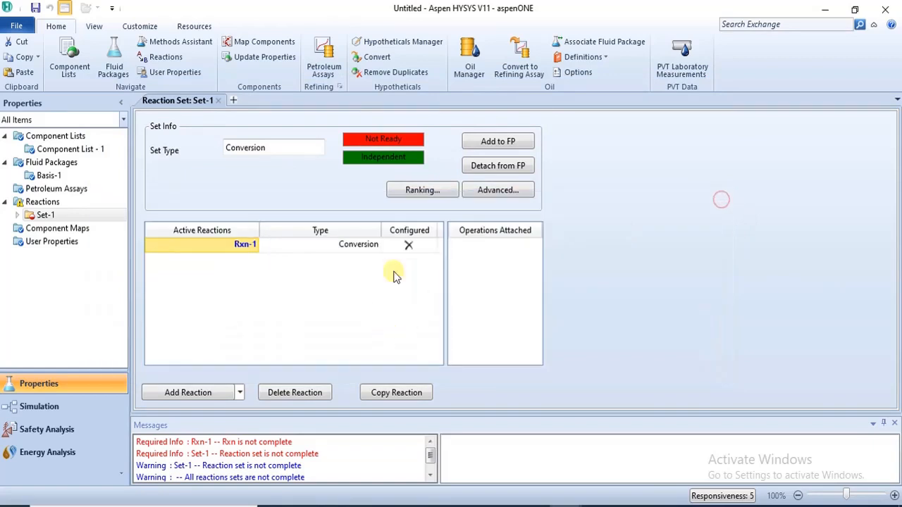
Step: Delete reaction Rxn-1 from Set-1
click(292, 393)
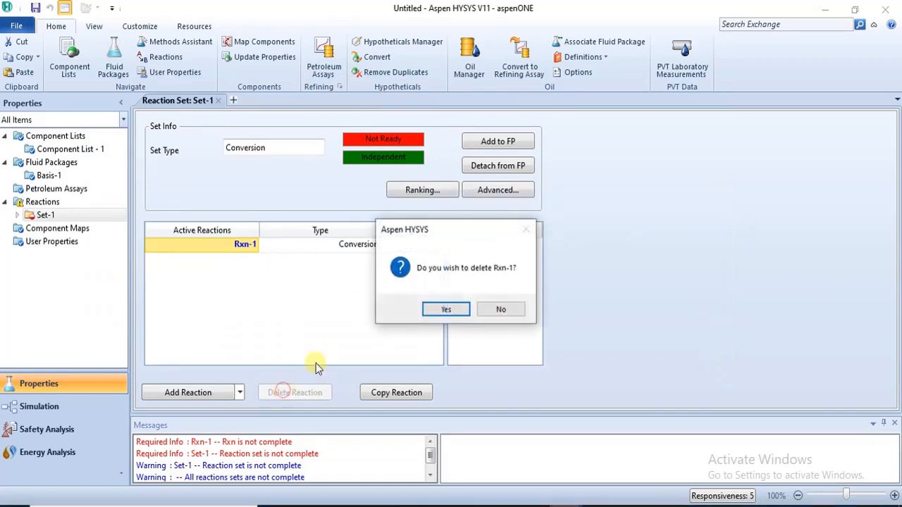
click(446, 310)
Step: Add a new Conversion reaction to Set-1, close the chooser, and delete the reaction again
click(204, 392)
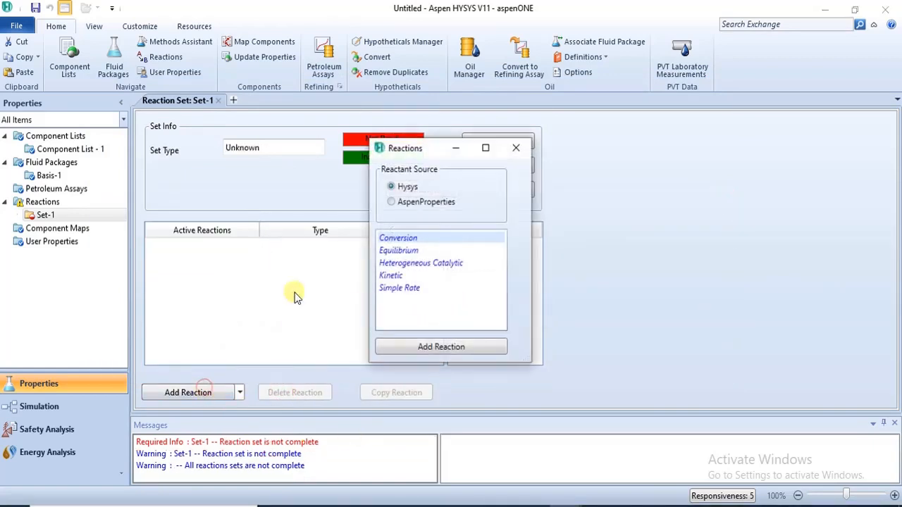
click(458, 347)
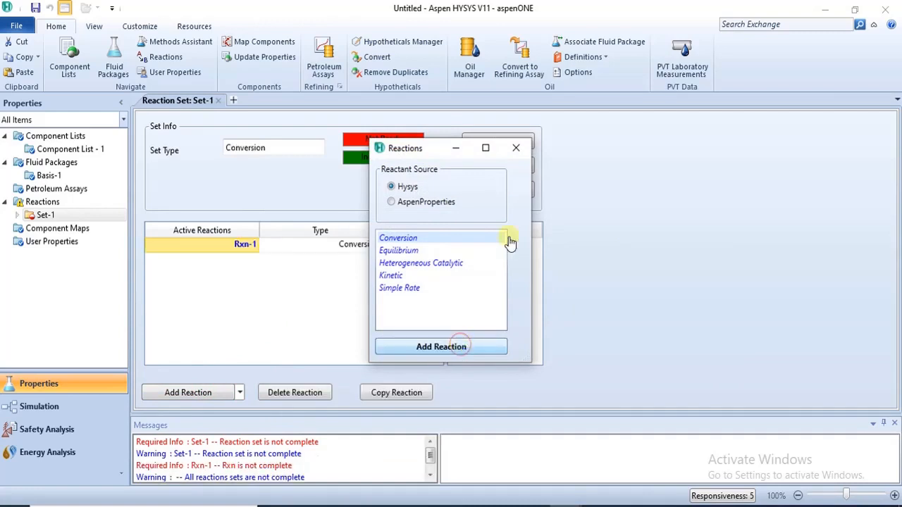
click(515, 147)
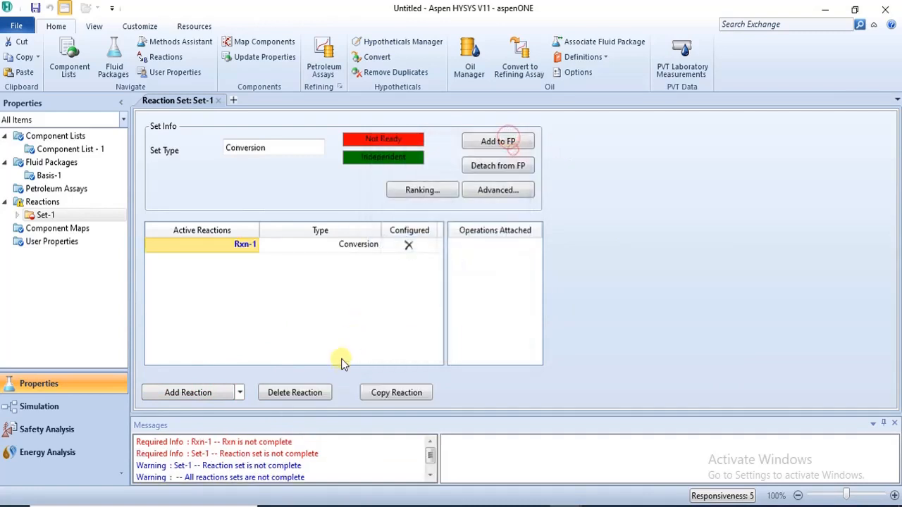
click(315, 390)
click(447, 309)
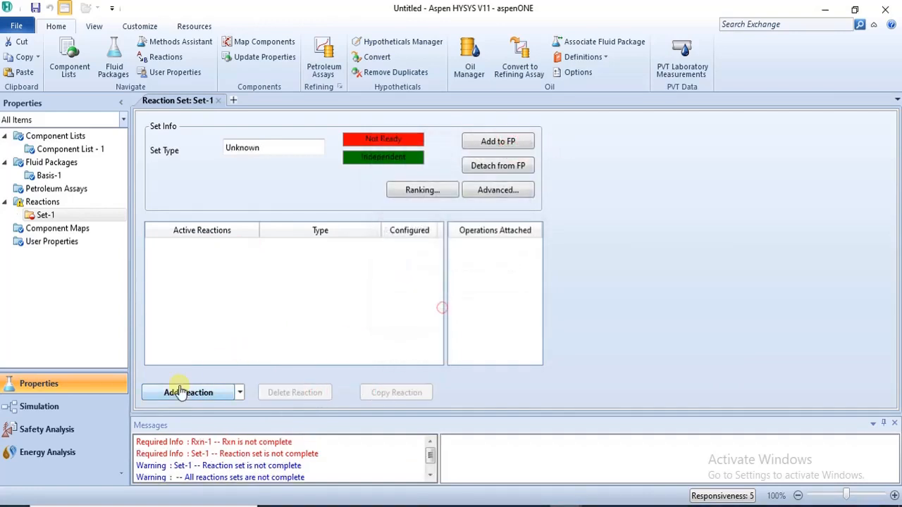
Step: Add a Conversion reaction to Set-1 using AspenProperties as the reactant source and close the chooser
click(181, 393)
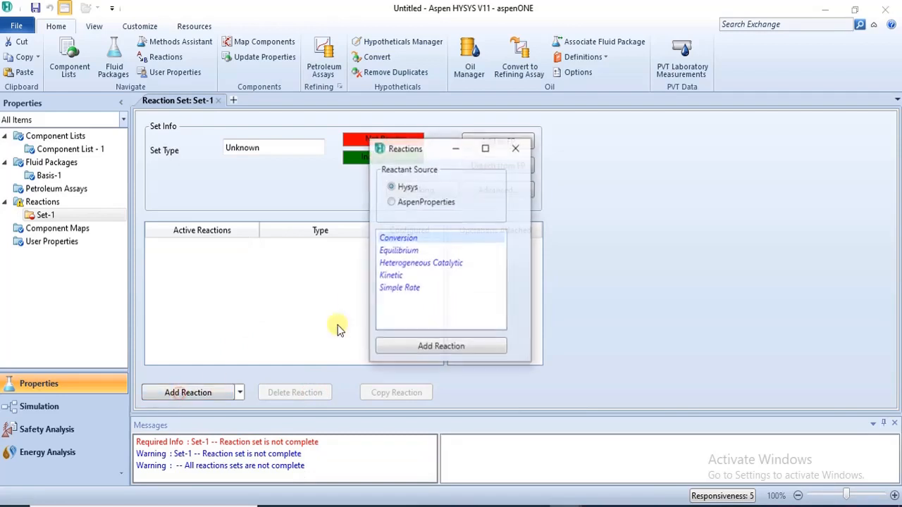
click(391, 203)
click(442, 349)
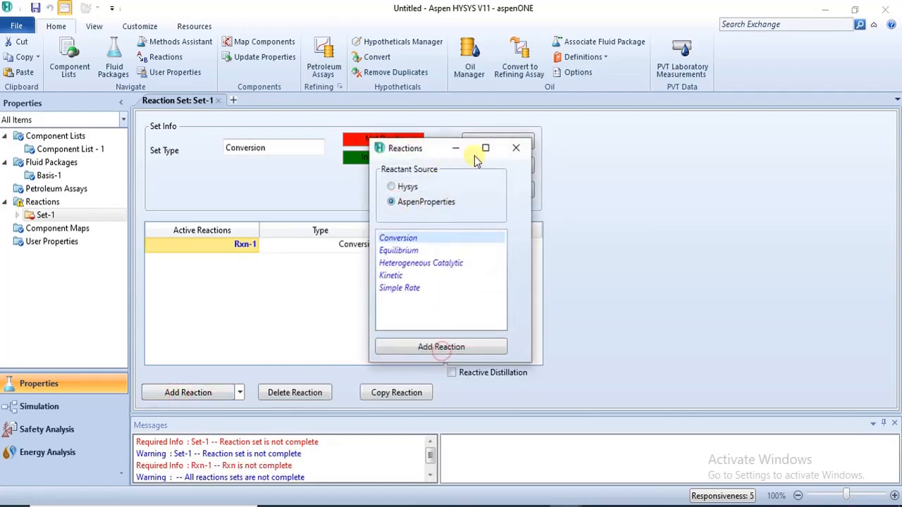
click(508, 151)
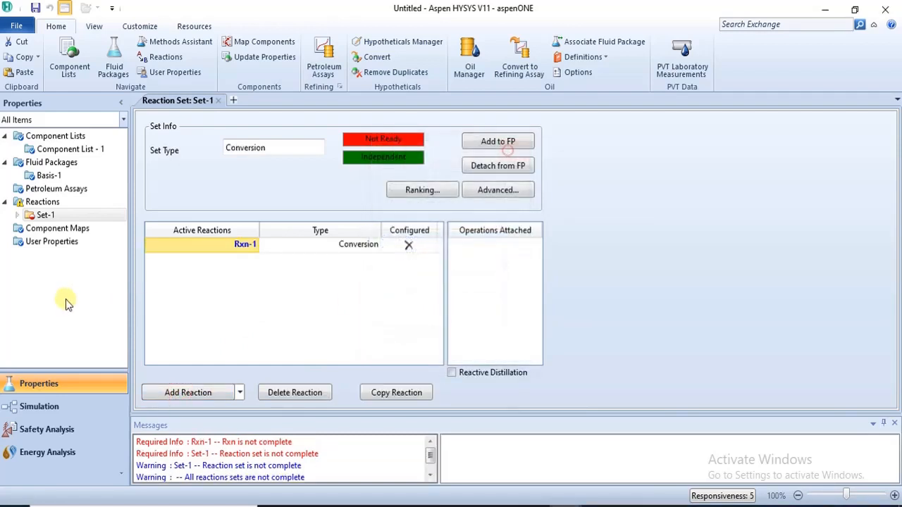
Step: Open Rxn-1's conversion form, view the component choices, and close the form
double_click(237, 243)
click(130, 171)
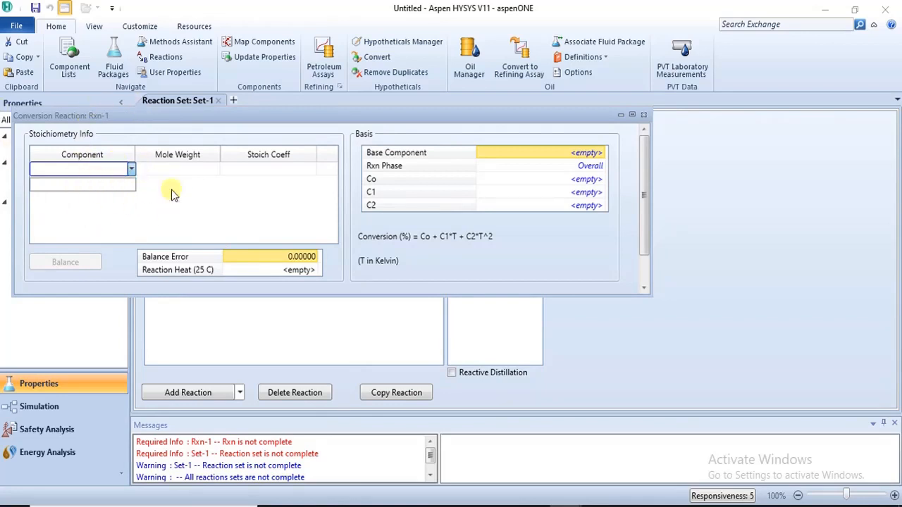
click(642, 118)
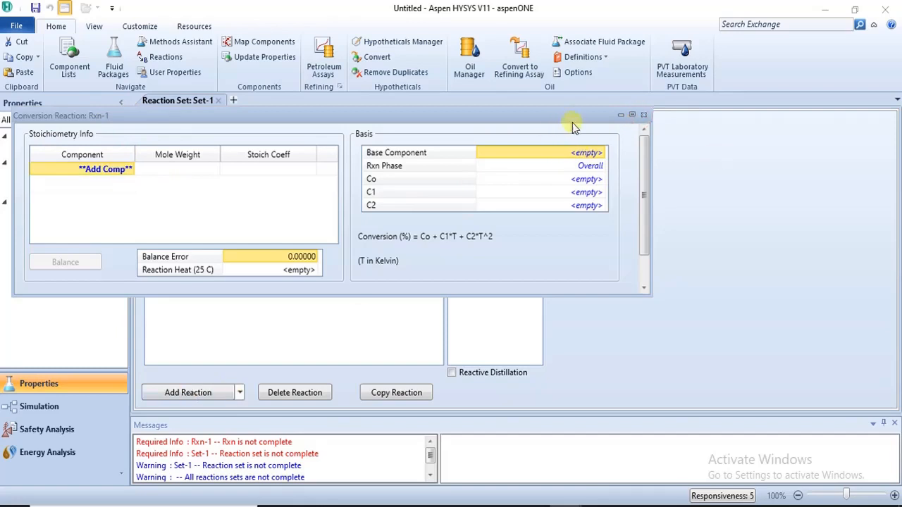
click(644, 115)
Step: Delete reaction Rxn-1 from Set-1
click(251, 245)
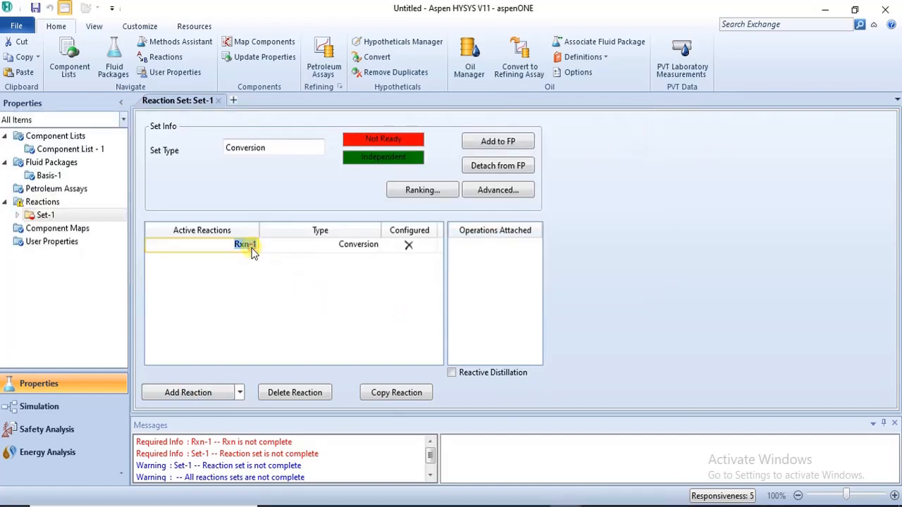
click(296, 394)
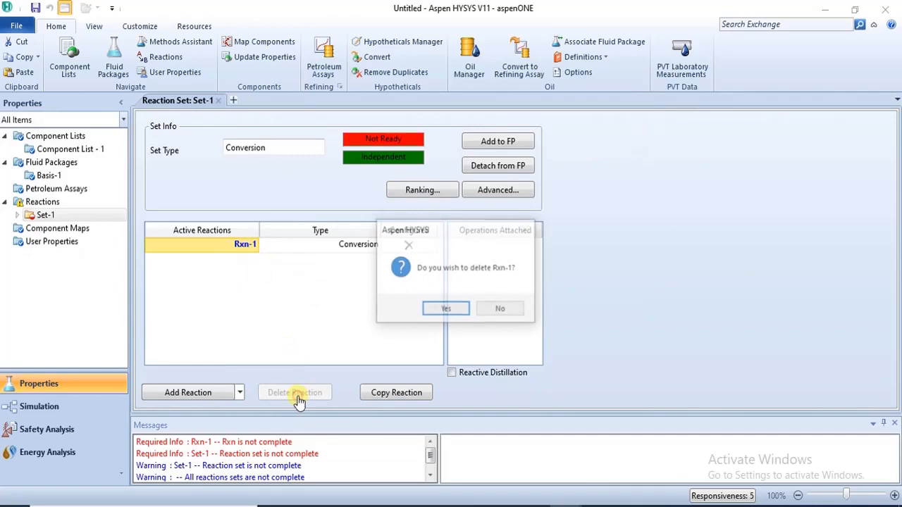
click(438, 307)
Step: Add a Conversion reaction to Set-1 with Hysys as the reactant source and close the chooser
click(195, 393)
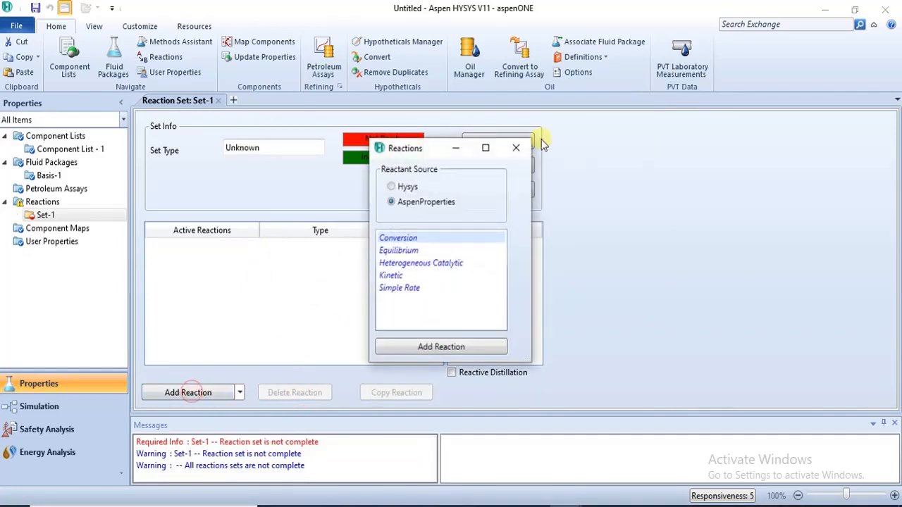
click(407, 186)
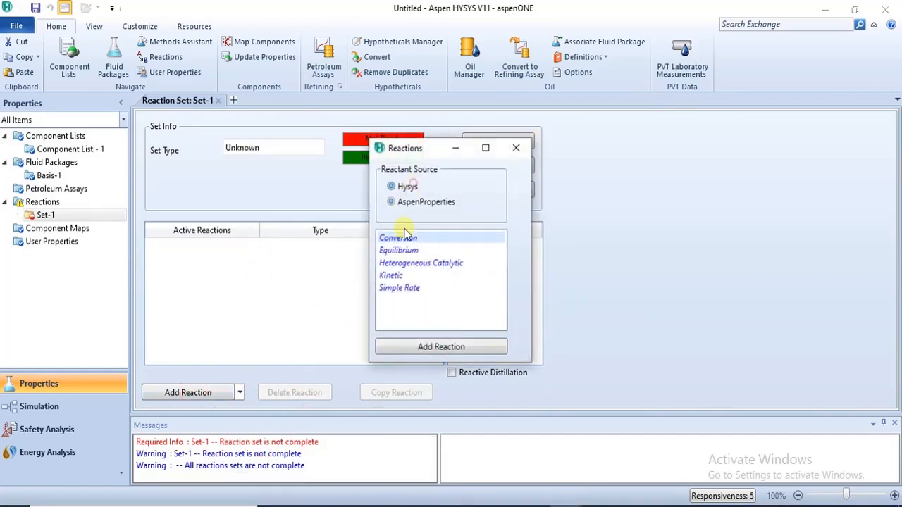
click(421, 349)
click(515, 148)
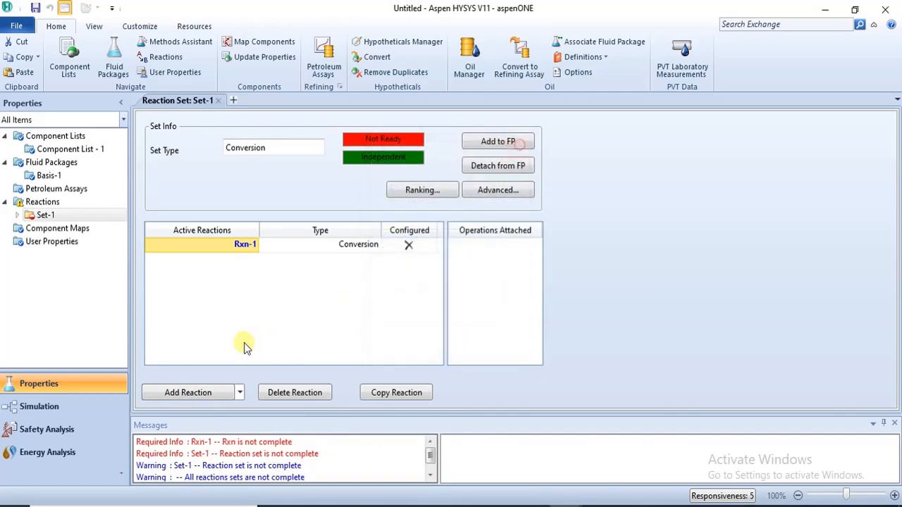
Step: Inspect Rxn-1's stoichiometry component choices and the reaction types available for Set-1, closing each window afterwards
double_click(232, 248)
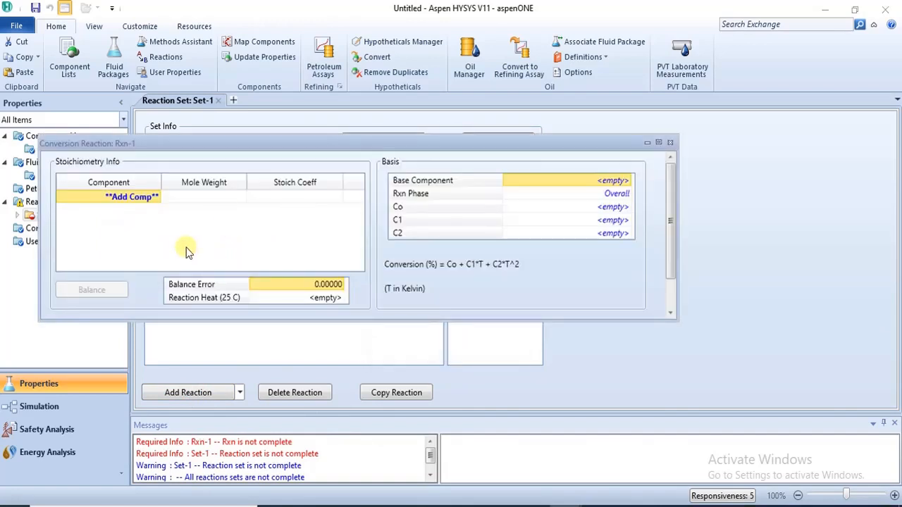
click(158, 199)
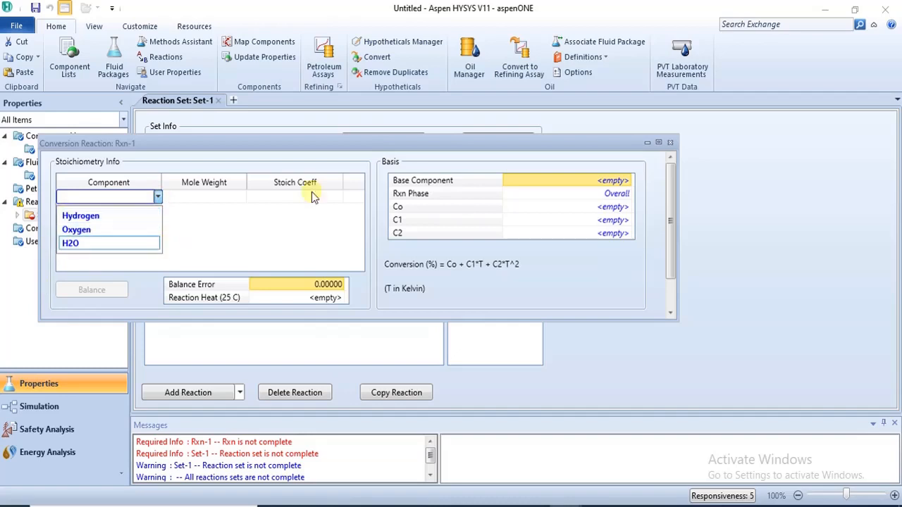
click(668, 144)
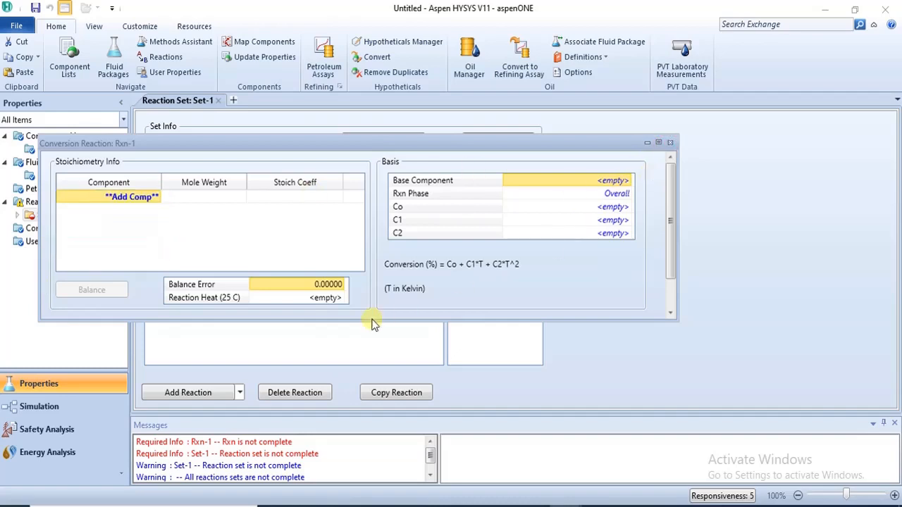
click(671, 142)
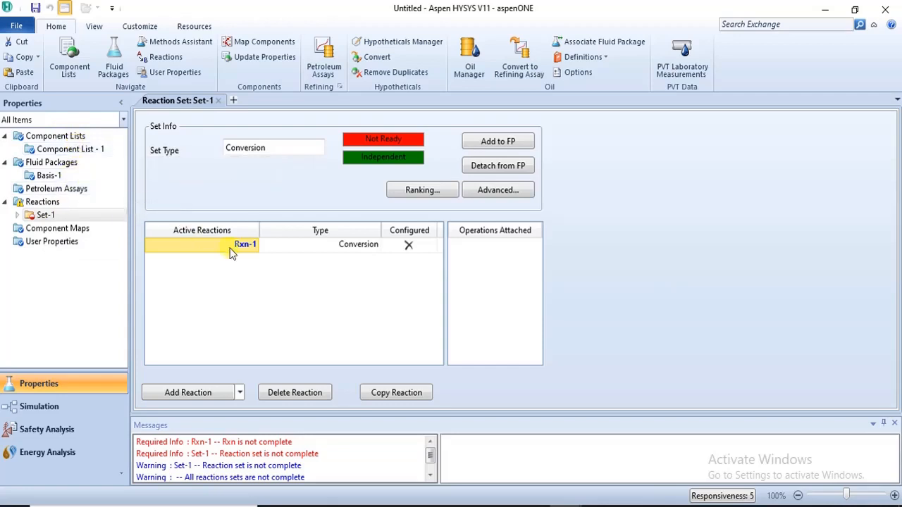
click(200, 393)
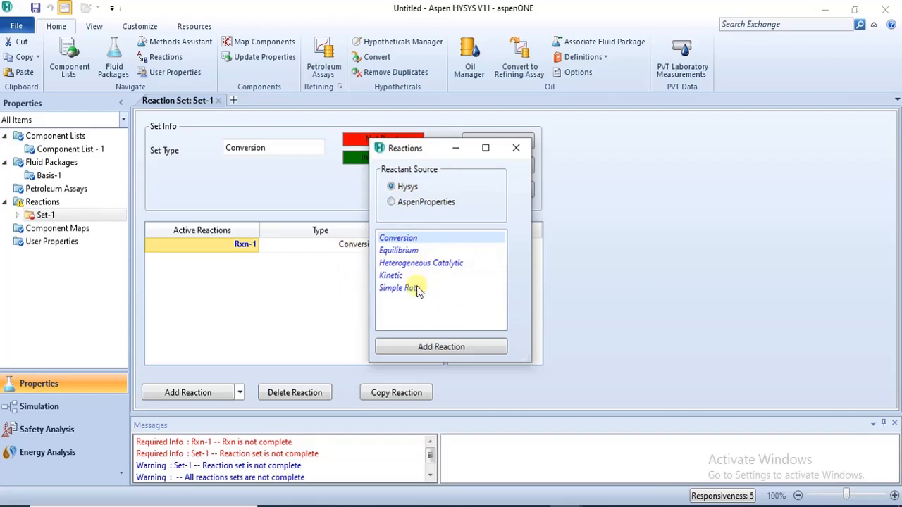
click(515, 148)
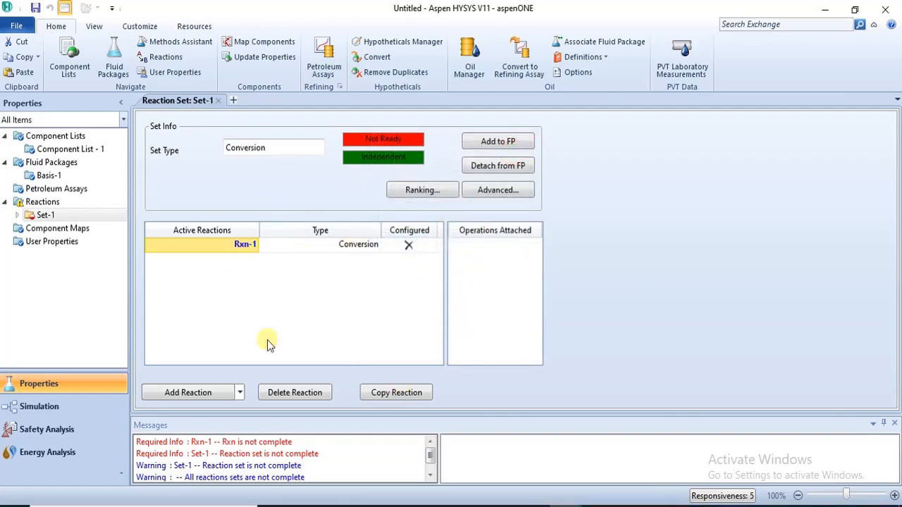
Step: Switch to the REACTION SPECIFICATION.pdf document and scroll to its page 5 on choosing a reaction set
click(339, 506)
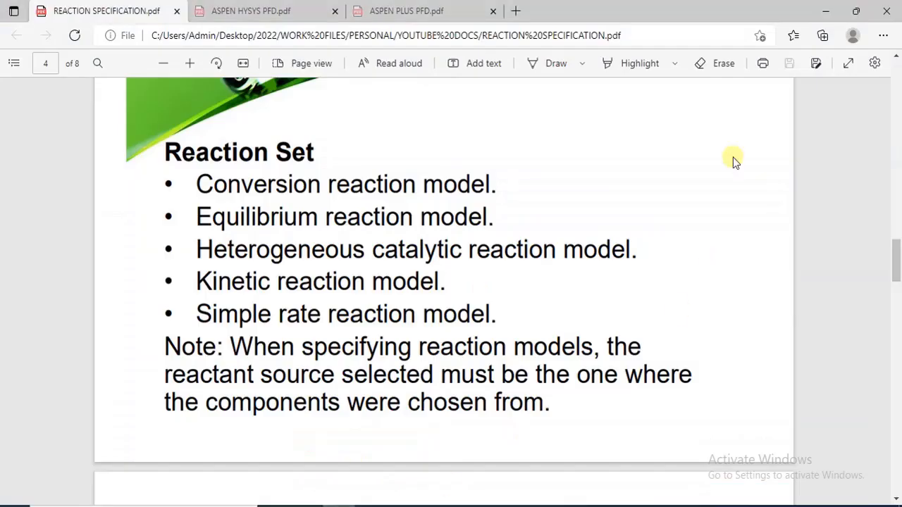
drag(895, 242, 897, 296)
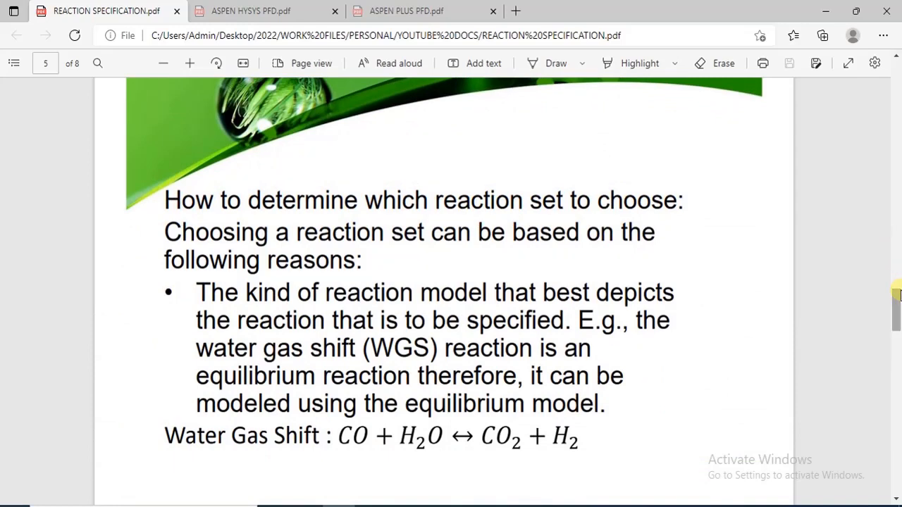
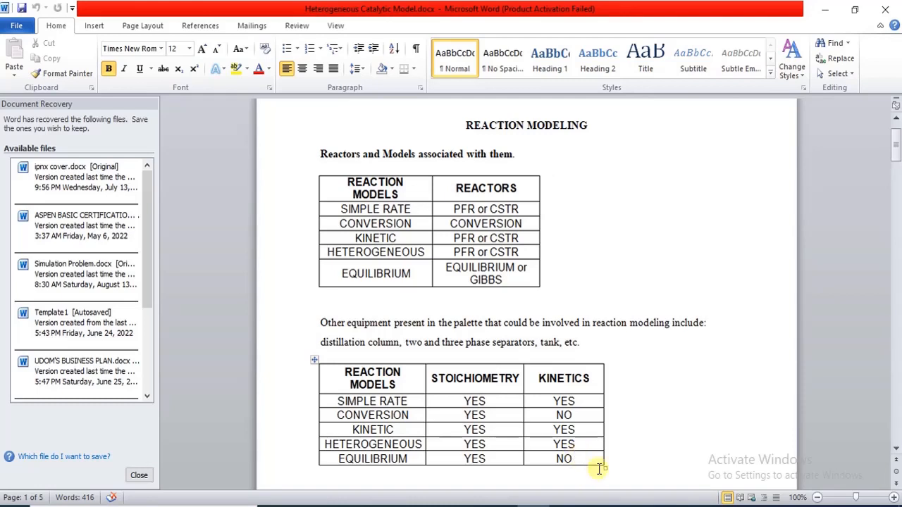
Step: Switch back to HYSYS and open reaction Rxn-1 of Set-1 in its Electrolyte Dissociation window
mouse_move(567, 504)
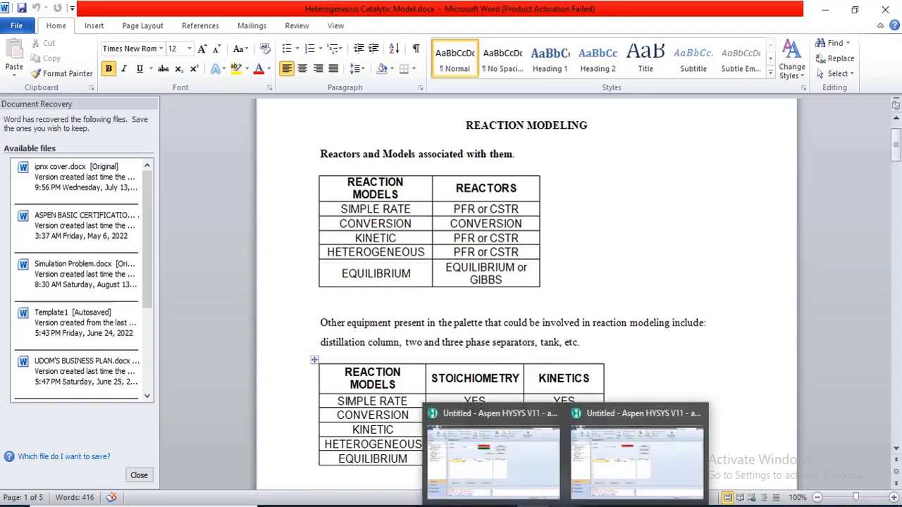
click(615, 459)
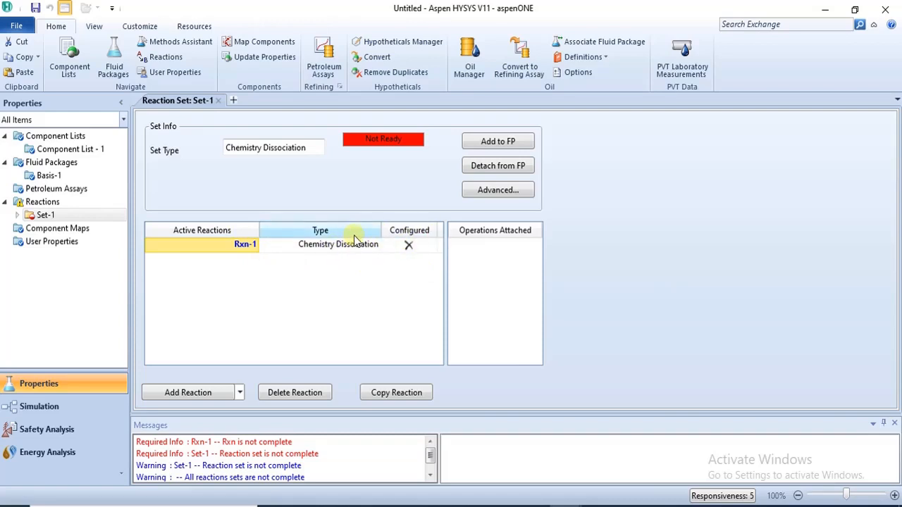
double_click(243, 246)
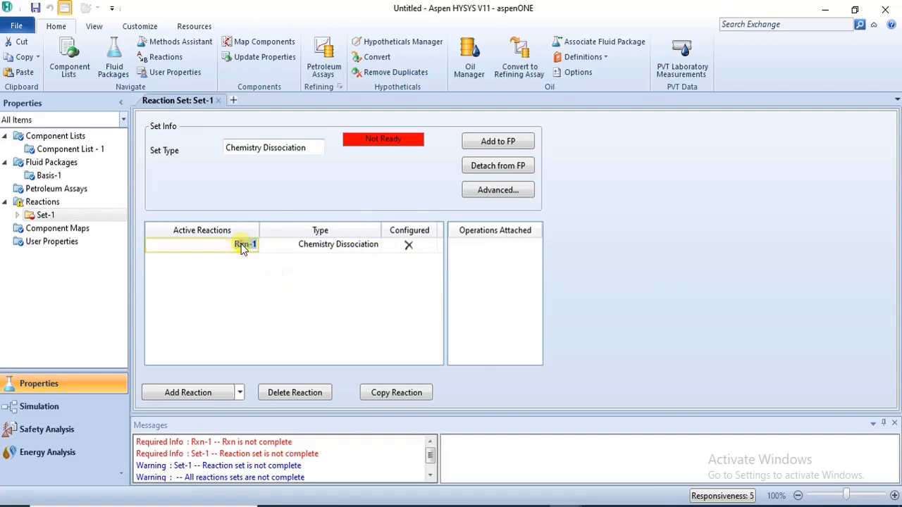
double_click(242, 246)
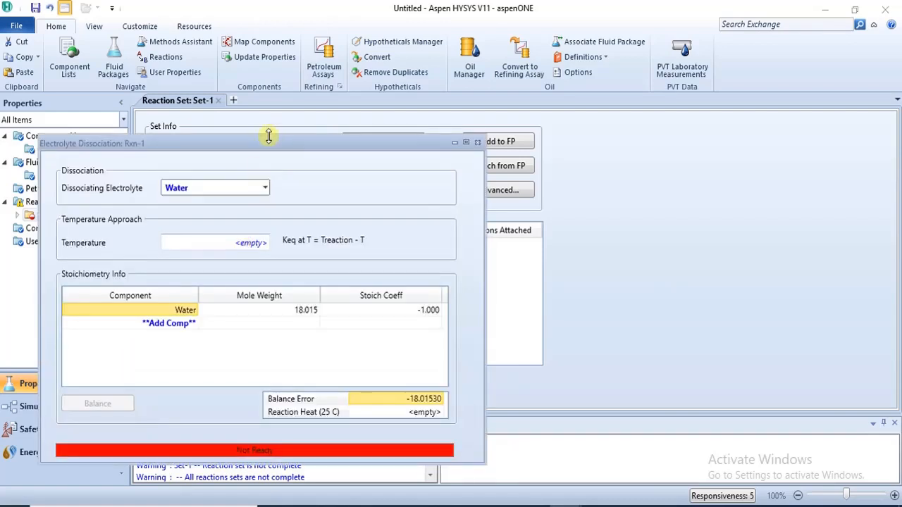
drag(264, 143, 310, 73)
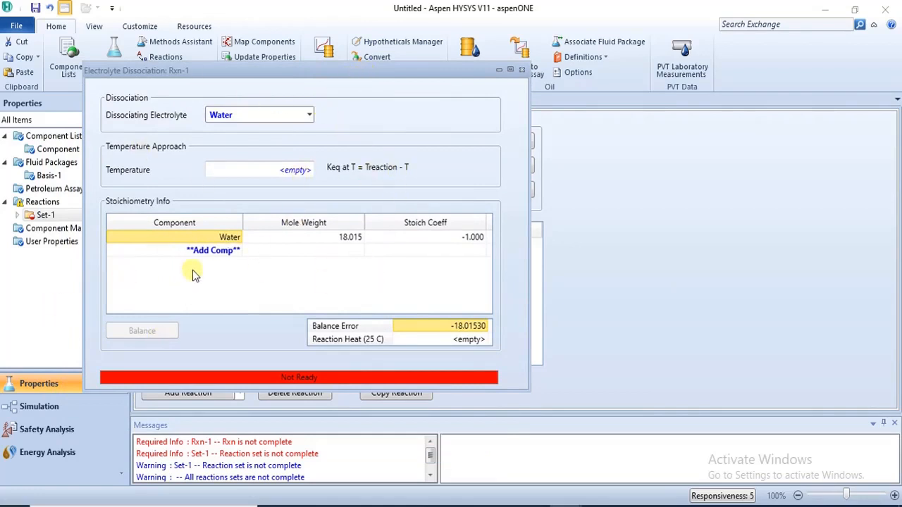
Step: Add Hydrogen and Oxygen as components to Rxn-1's stoichiometry
click(228, 251)
click(238, 252)
click(234, 263)
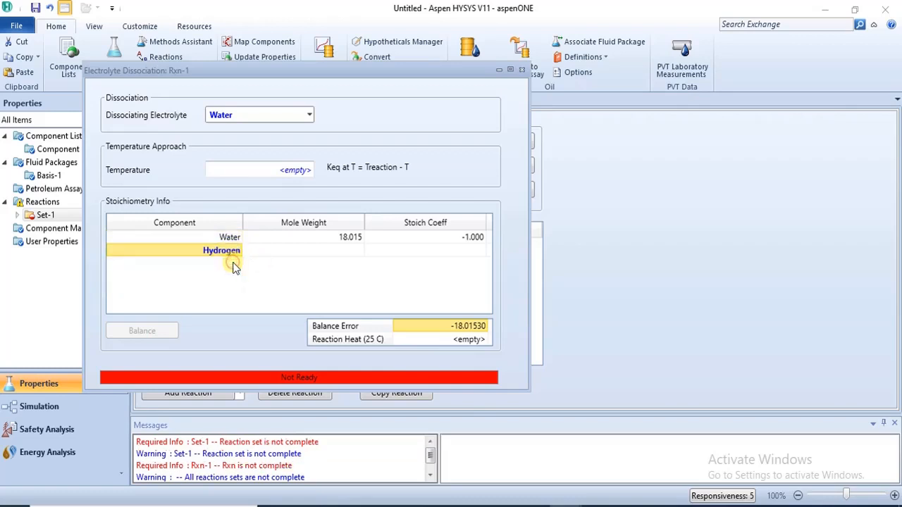
click(234, 264)
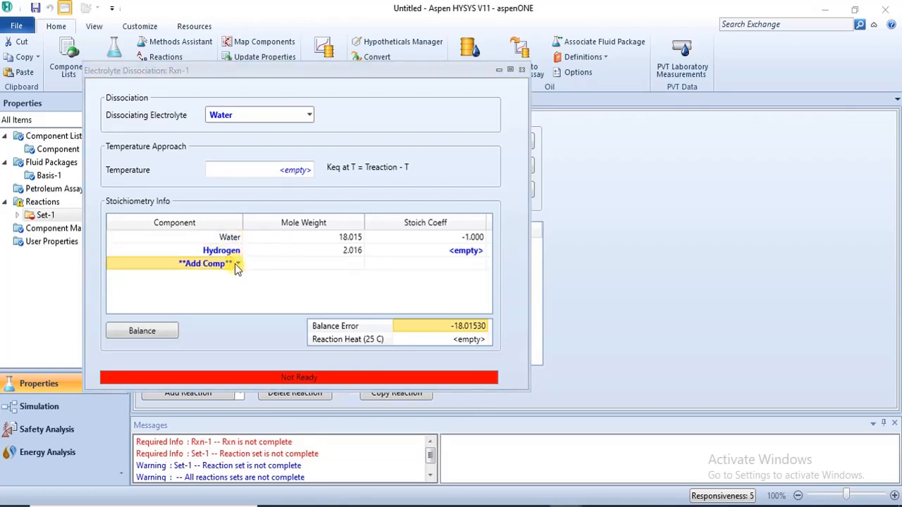
click(239, 264)
click(233, 277)
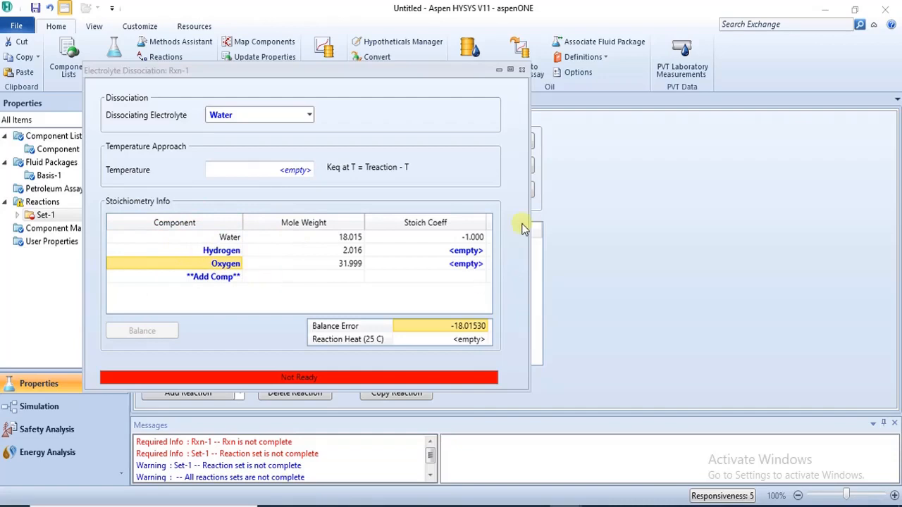
Step: Set the stoichiometric coefficients to 1 for Hydrogen and 0.5 for Oxygen
click(456, 251)
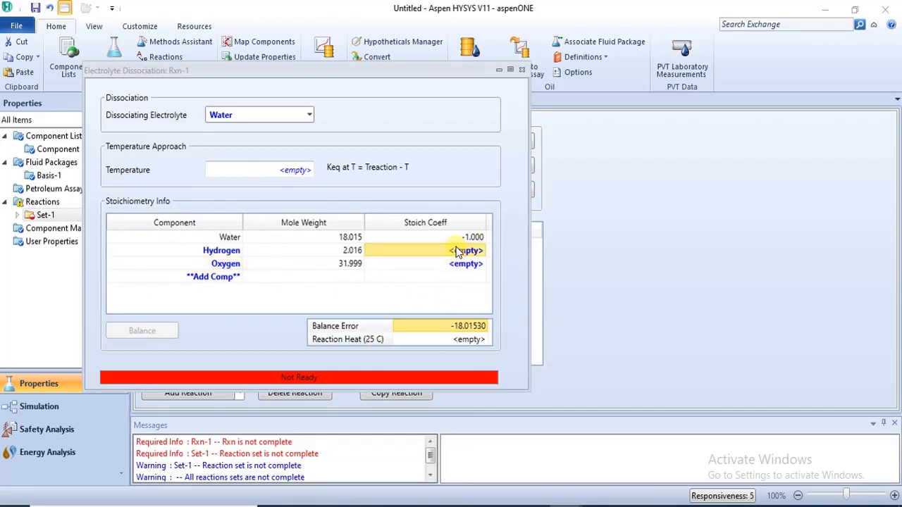
text(1)
key(Return)
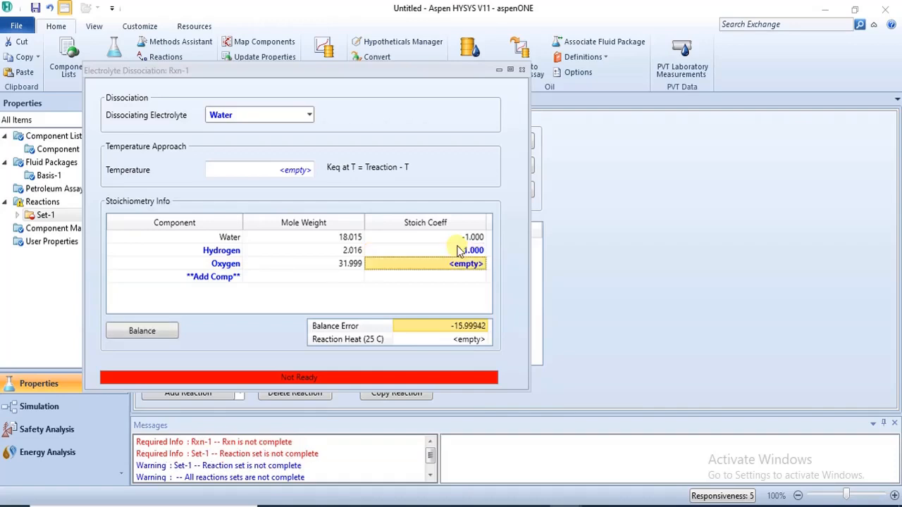
text(0)
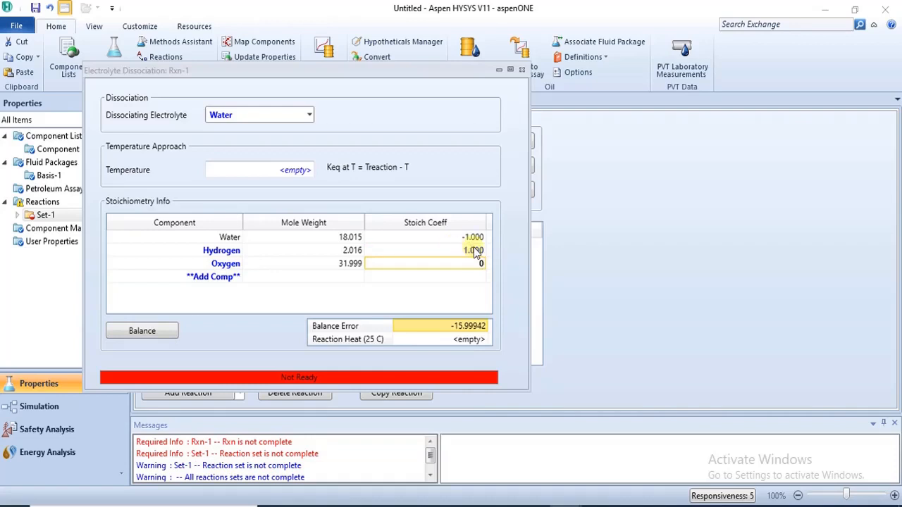
click(474, 250)
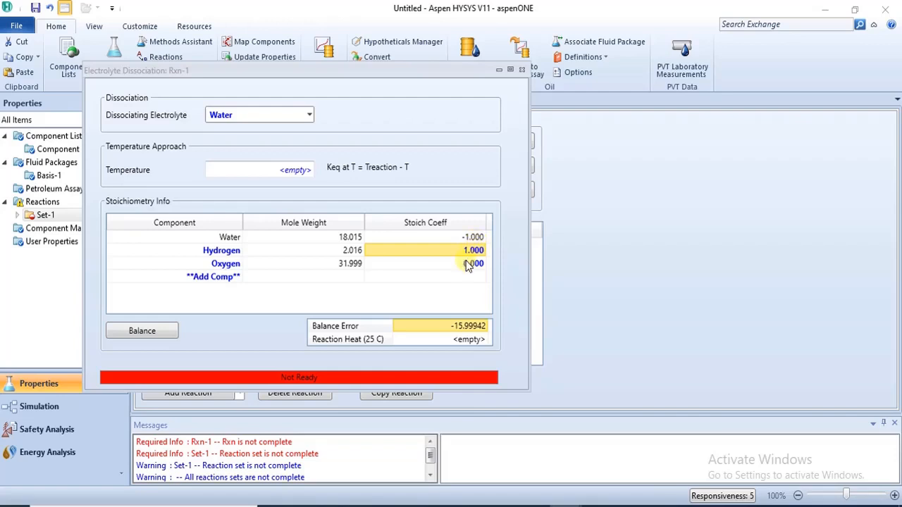
click(467, 267)
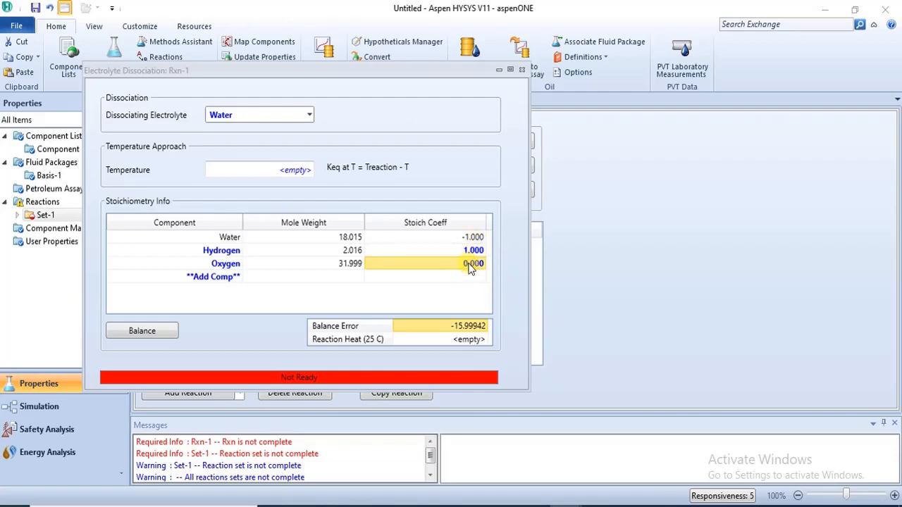
text(0.)
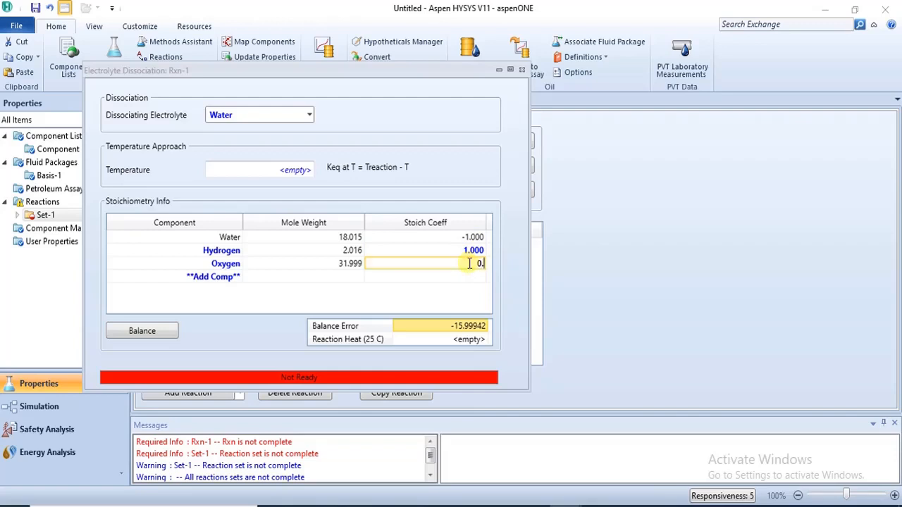
text(5)
key(Return)
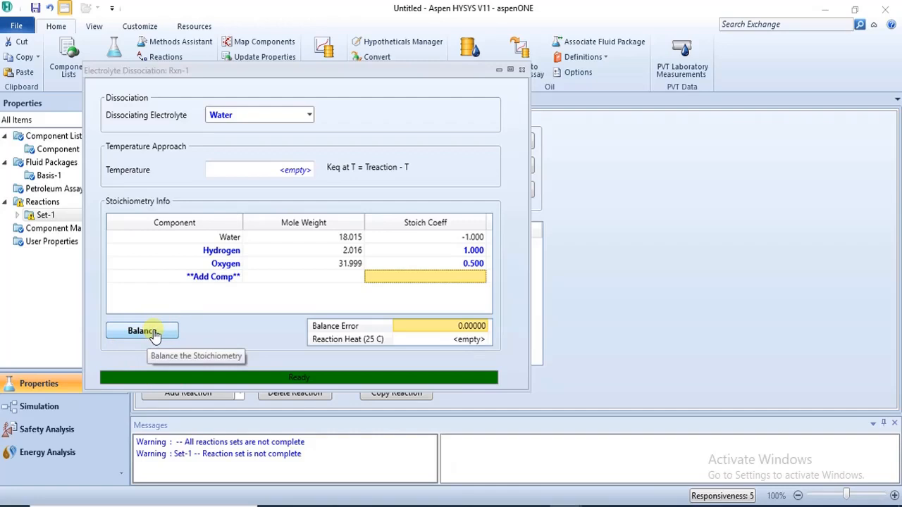
Step: Clear Oxygen's coefficient and balance the stoichiometry automatically
click(224, 280)
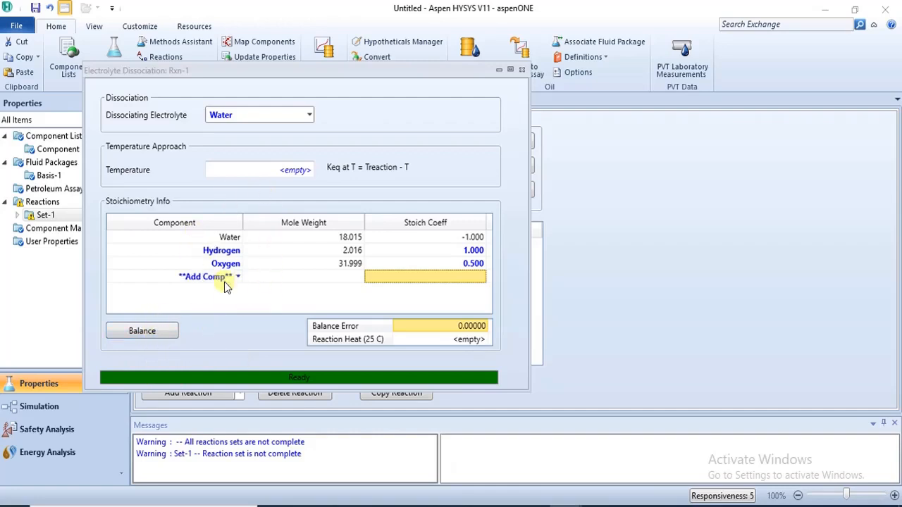
click(469, 266)
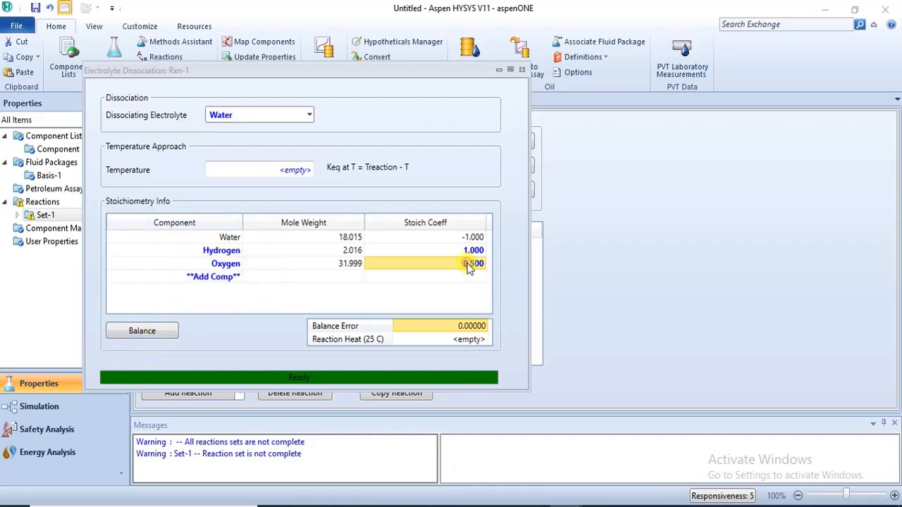
key(BackSpace)
key(Return)
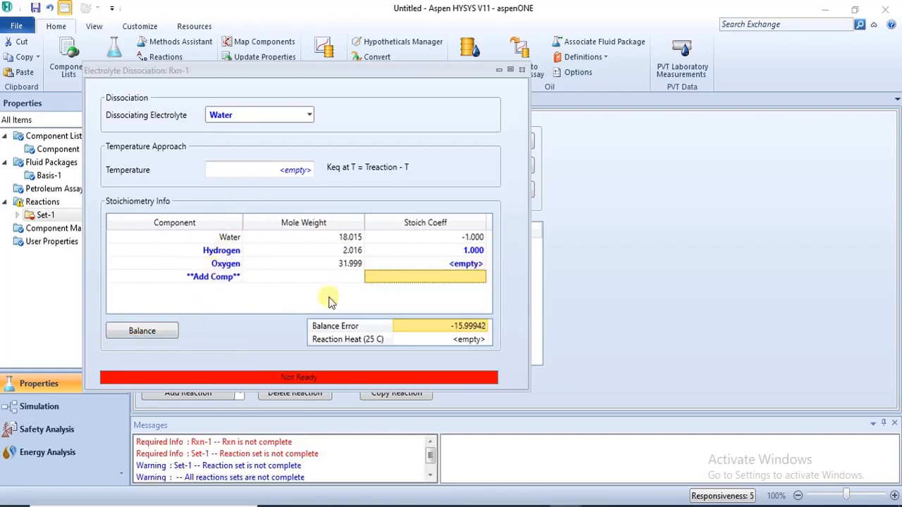
click(134, 336)
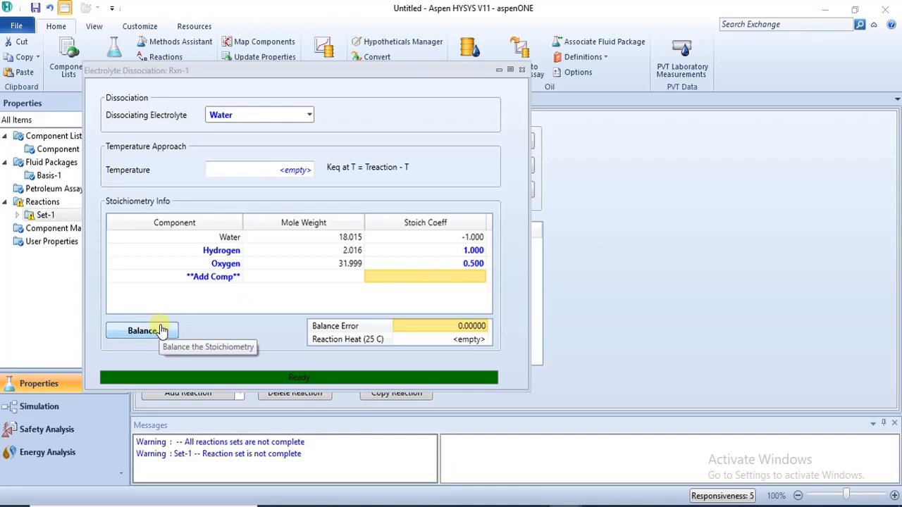
Step: Clear both product coefficients, set Hydrogen's coefficient to 1, and balance the stoichiometry
click(476, 264)
key(Delete)
key(Return)
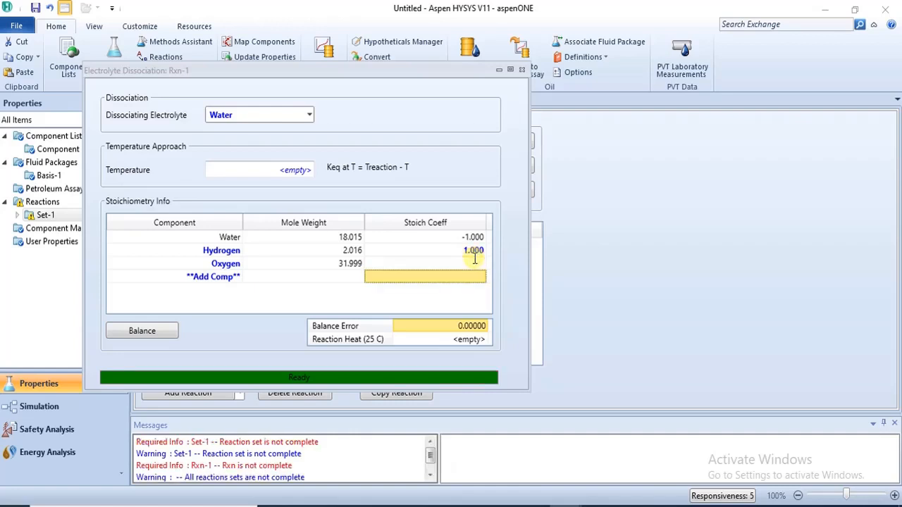
click(474, 252)
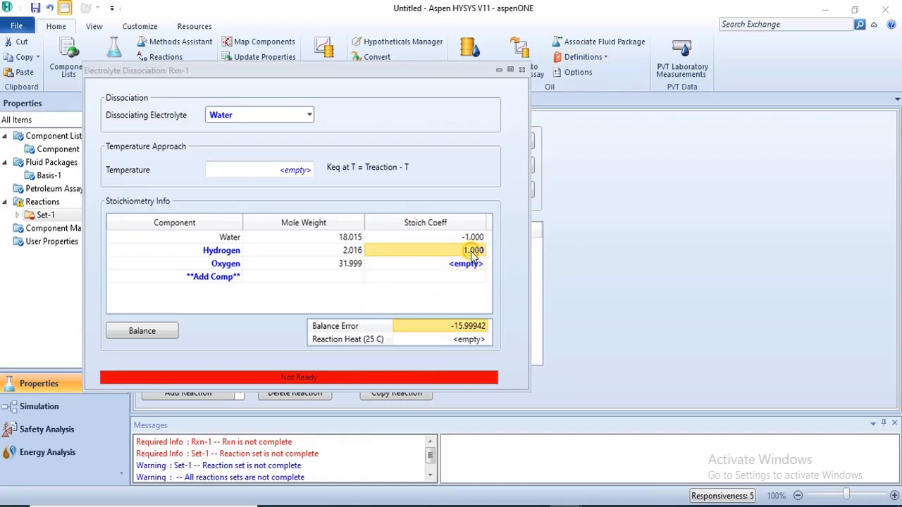
key(Delete)
key(Return)
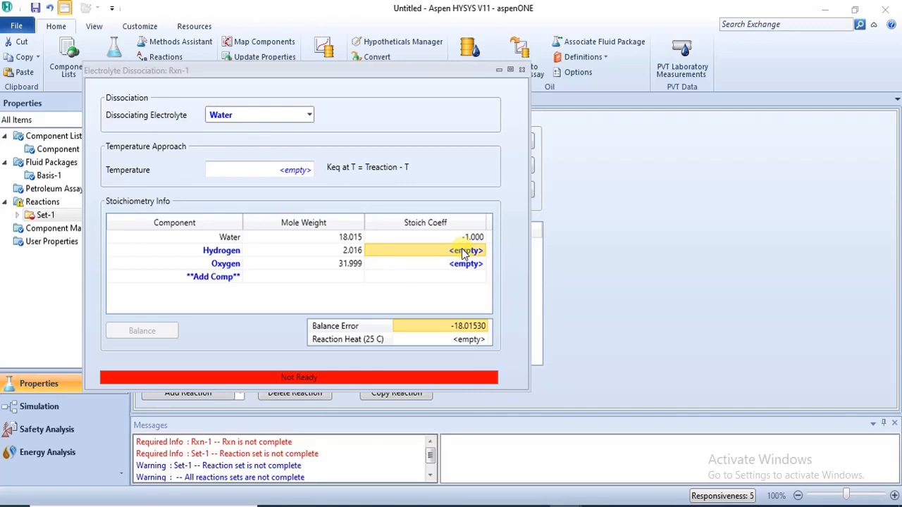
text(1)
key(Return)
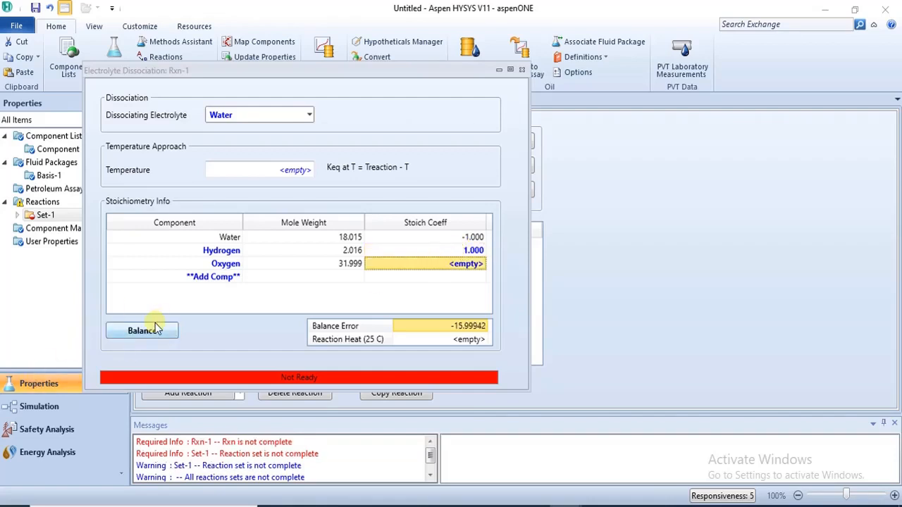
click(155, 334)
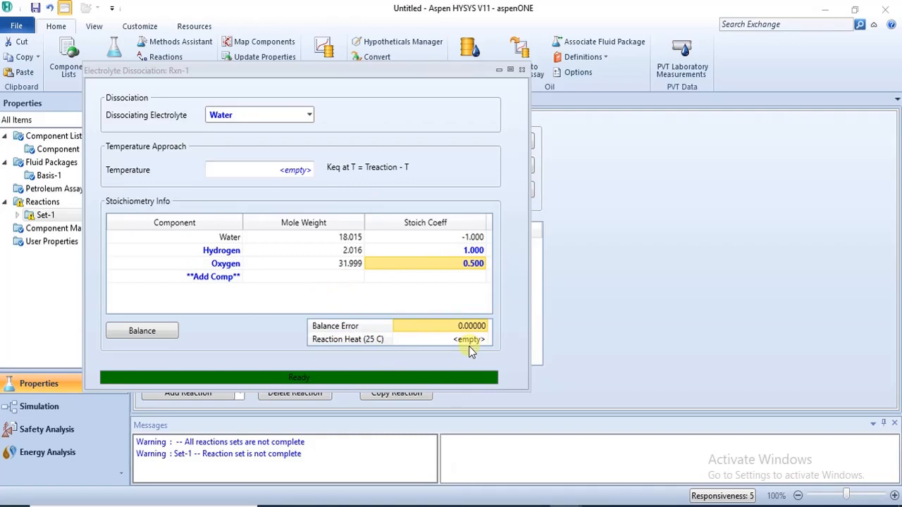
Step: Switch to REACTION SPECIFICATION.pdf and scroll back to its page on reaction set types
click(341, 505)
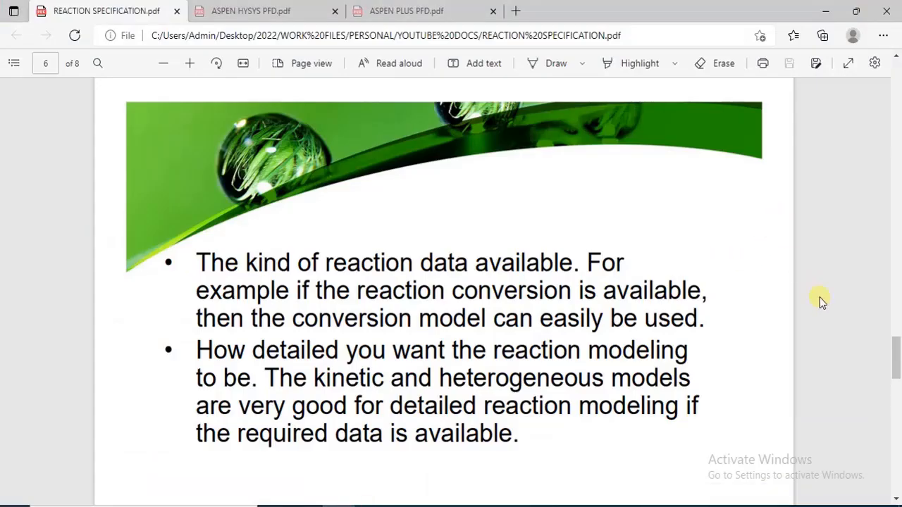
drag(896, 355, 895, 192)
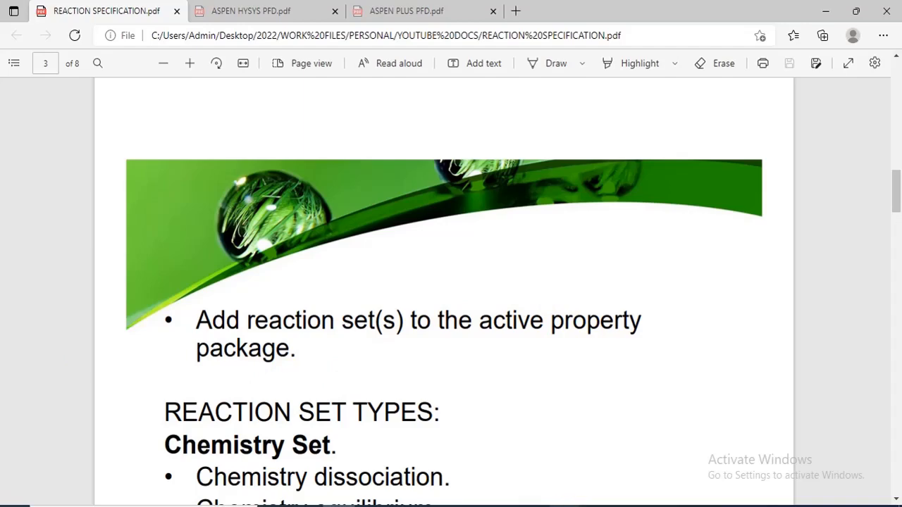
Step: Return to HYSYS and close the Rxn-1 dissociation window
mouse_move(574, 498)
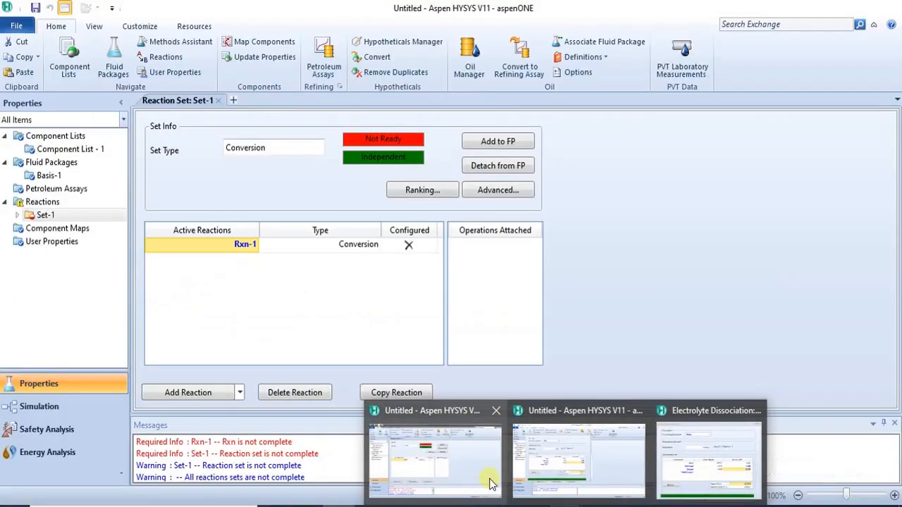
mouse_move(718, 440)
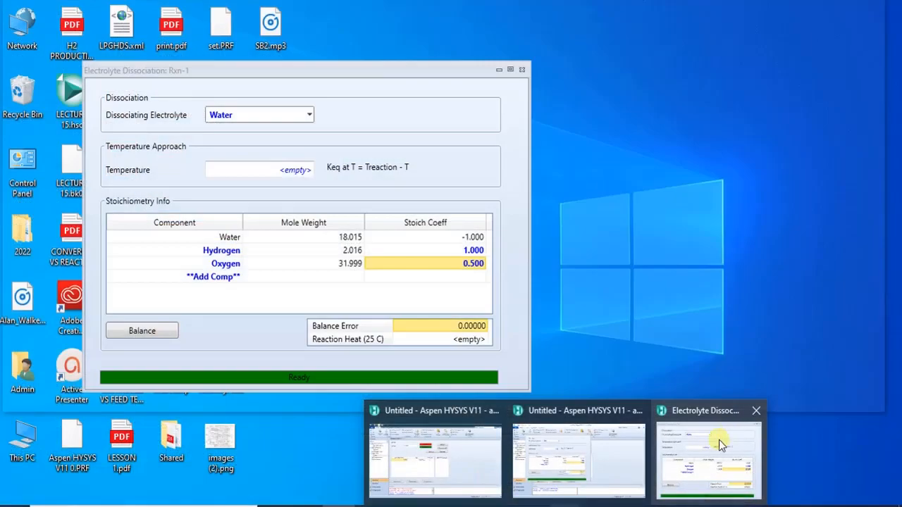
click(677, 450)
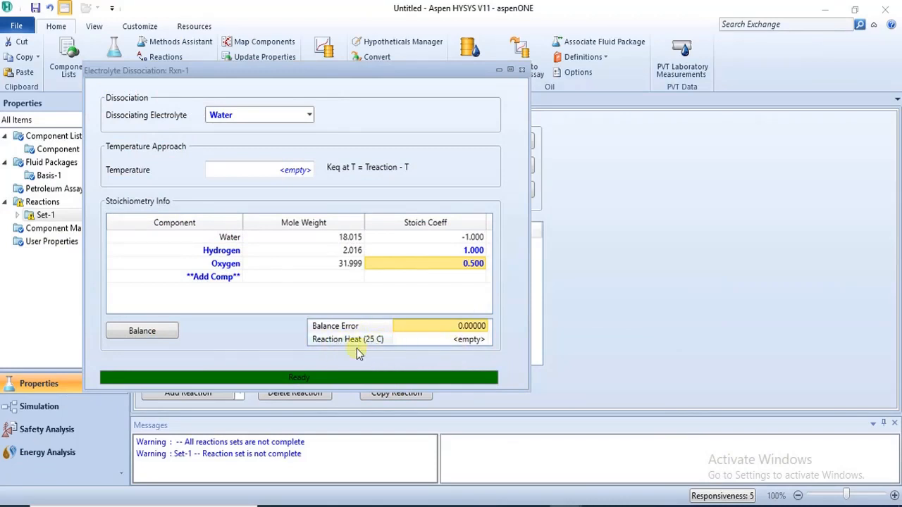
click(521, 69)
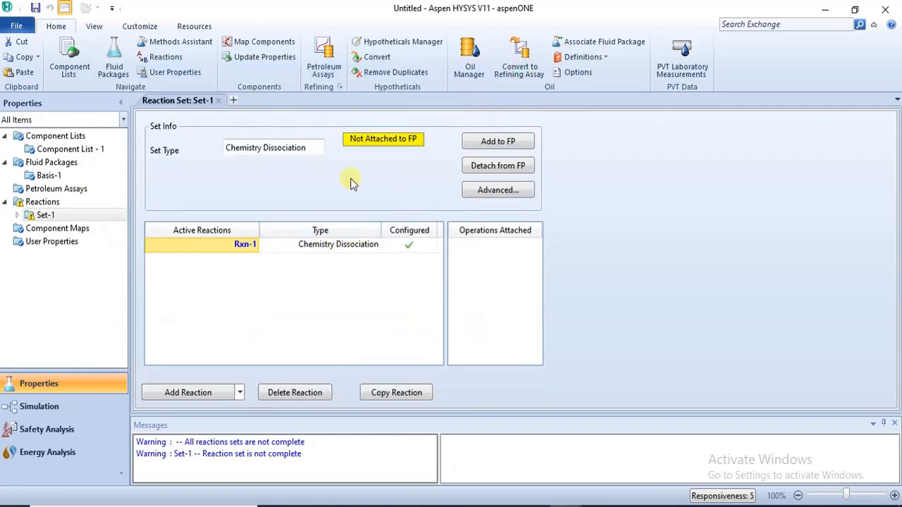
Step: Try to attach Set-1 to the Basis-1 fluid package and dismiss the message
click(495, 142)
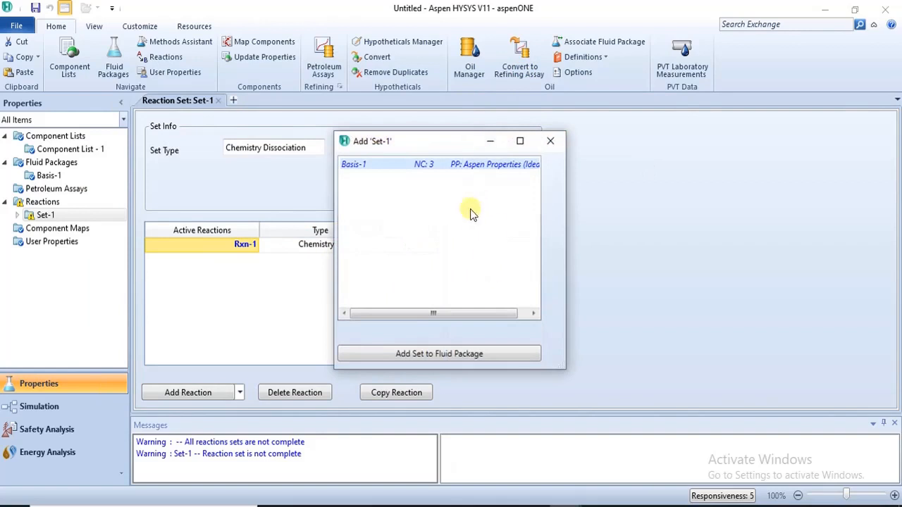
click(441, 358)
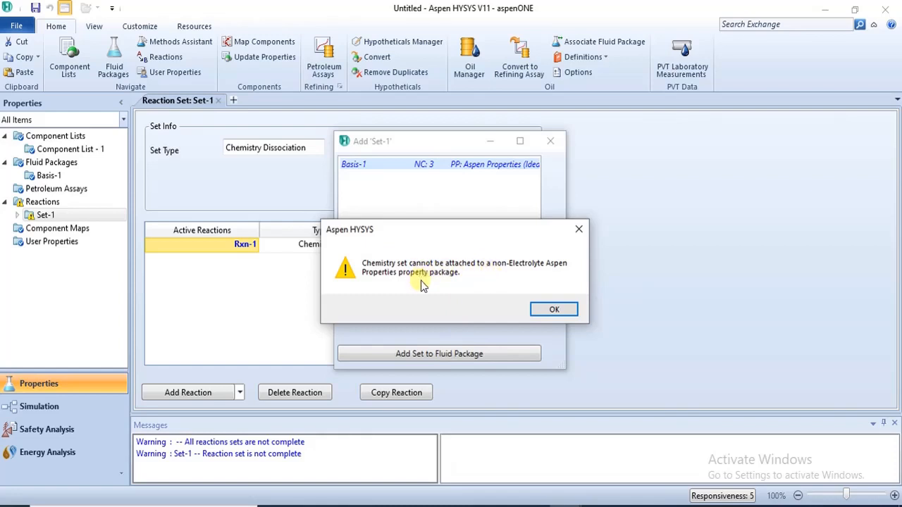
click(578, 234)
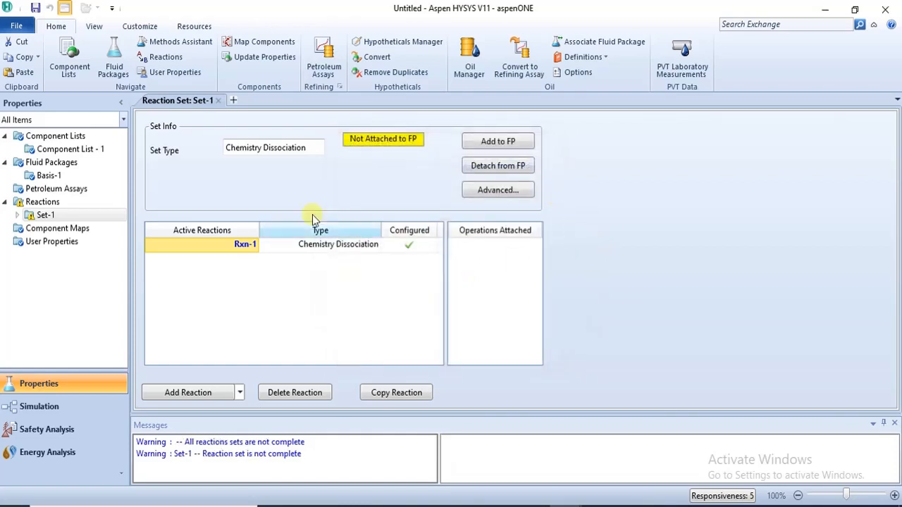
Step: Open fluid package Basis-1 and set the property package filter to CHEMICAL
click(49, 174)
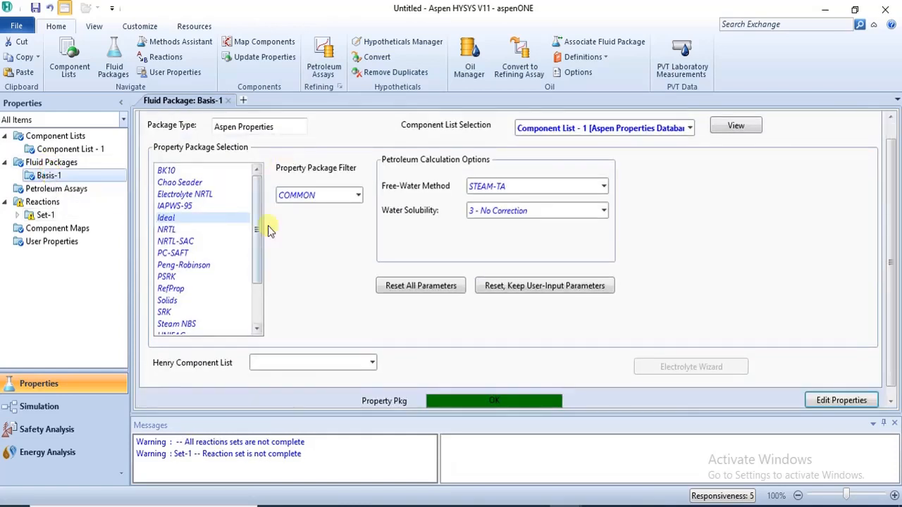
click(358, 197)
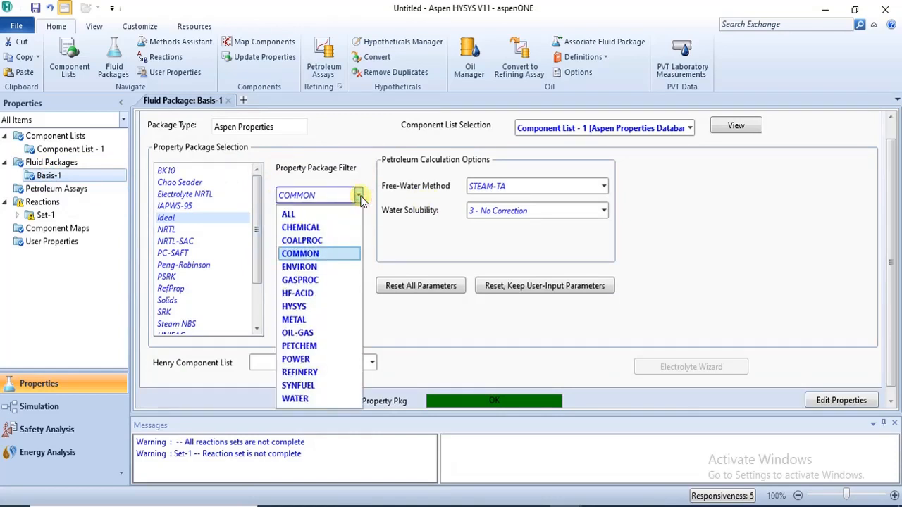
click(338, 228)
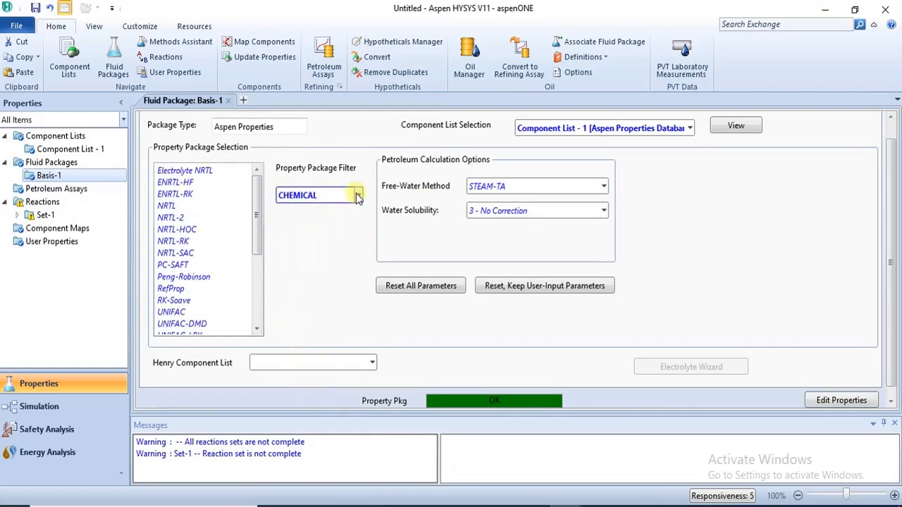
Step: Set the property package filter to ALL and select Electrolyte NRTL as Basis-1's property package
click(358, 195)
click(349, 219)
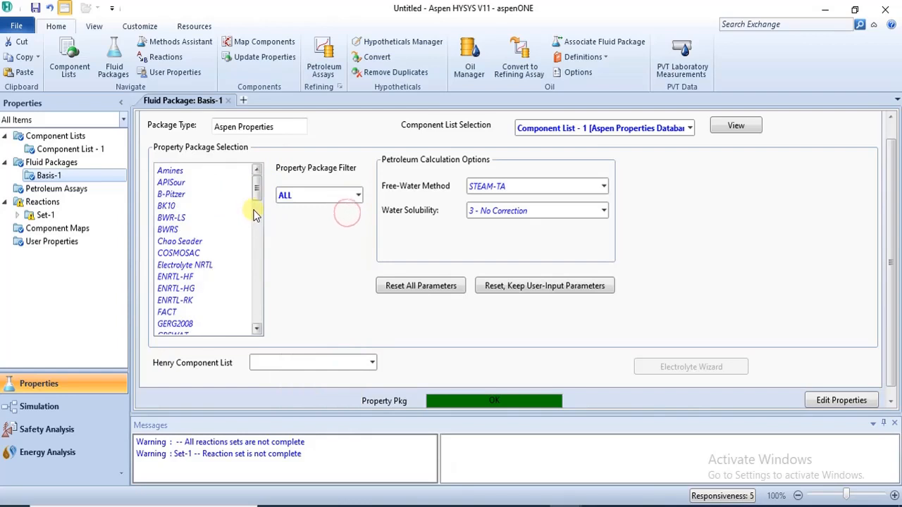
drag(256, 185, 275, 219)
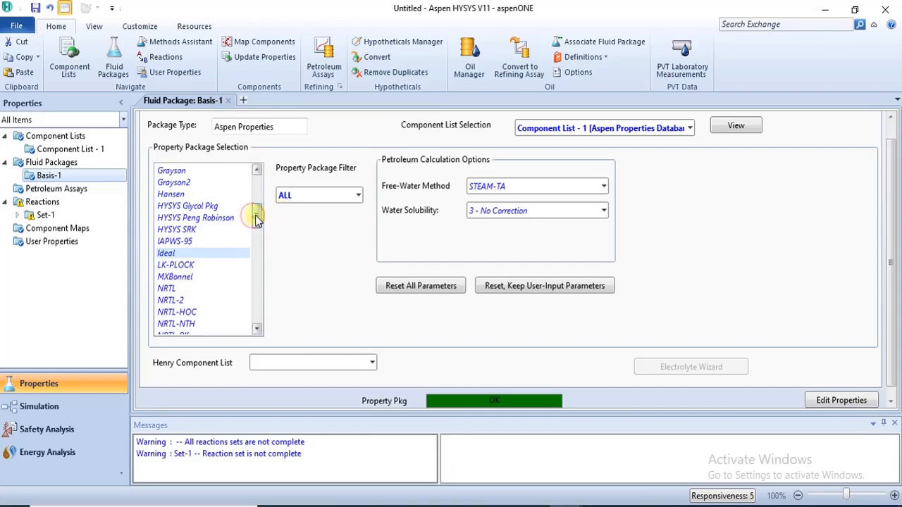
drag(256, 220, 255, 195)
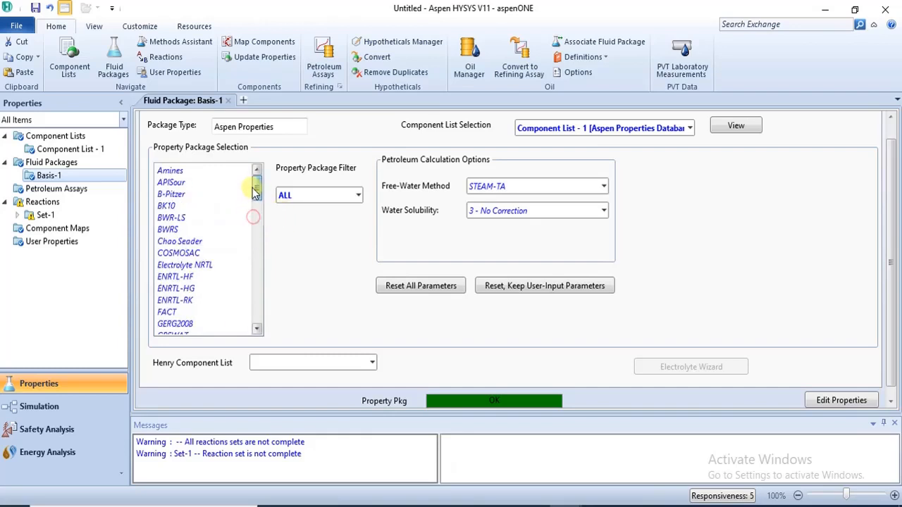
click(207, 265)
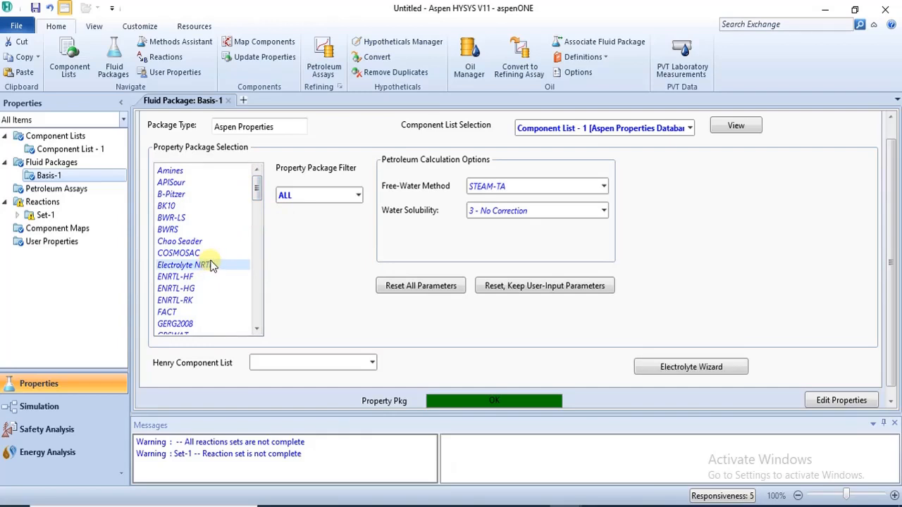
Step: Open reaction set Set-1, add it to fluid package Basis-1, and review its Rxn-1 dissociation reaction
click(44, 215)
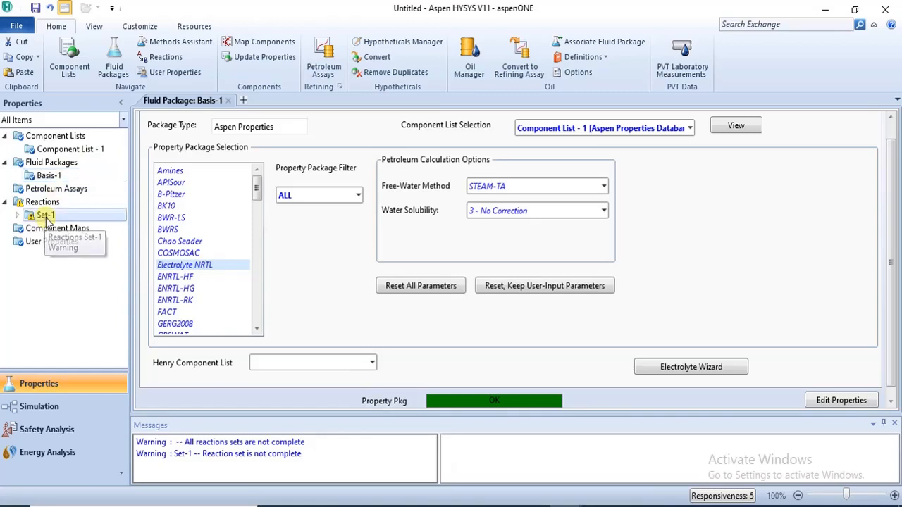
double_click(44, 216)
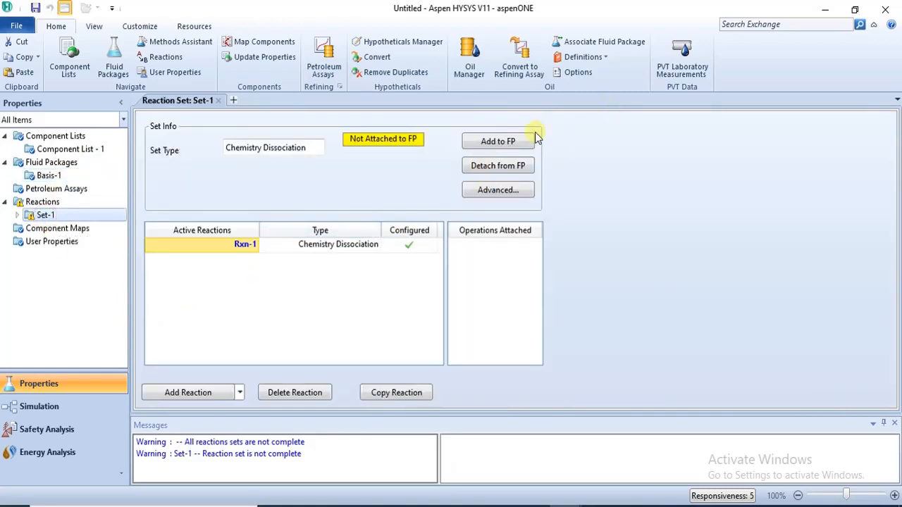
click(506, 141)
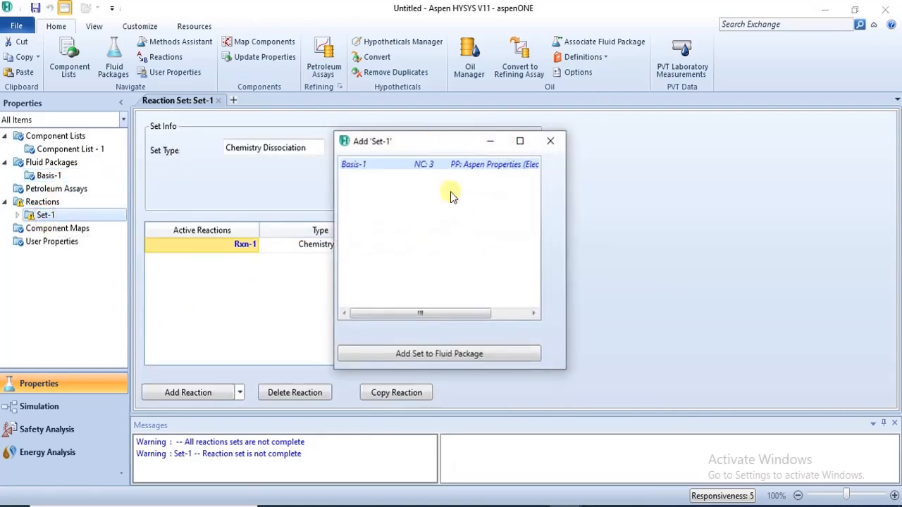
click(444, 353)
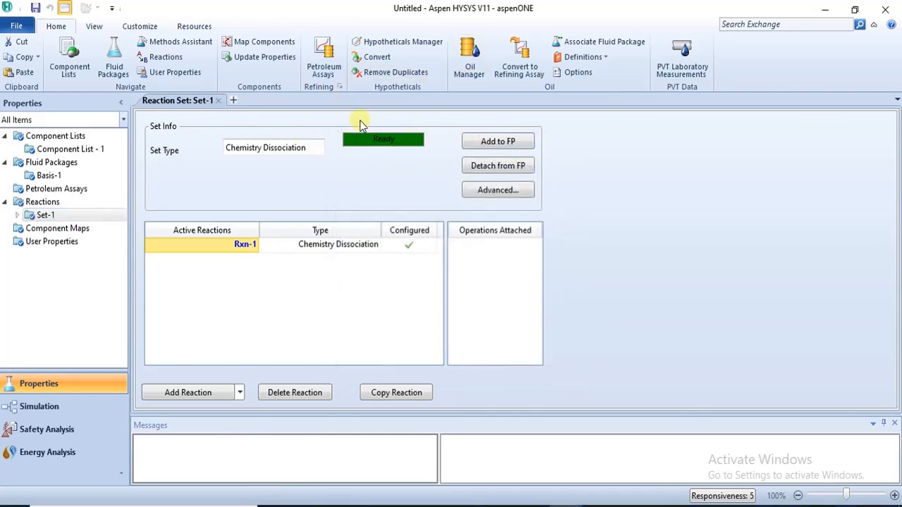
double_click(235, 243)
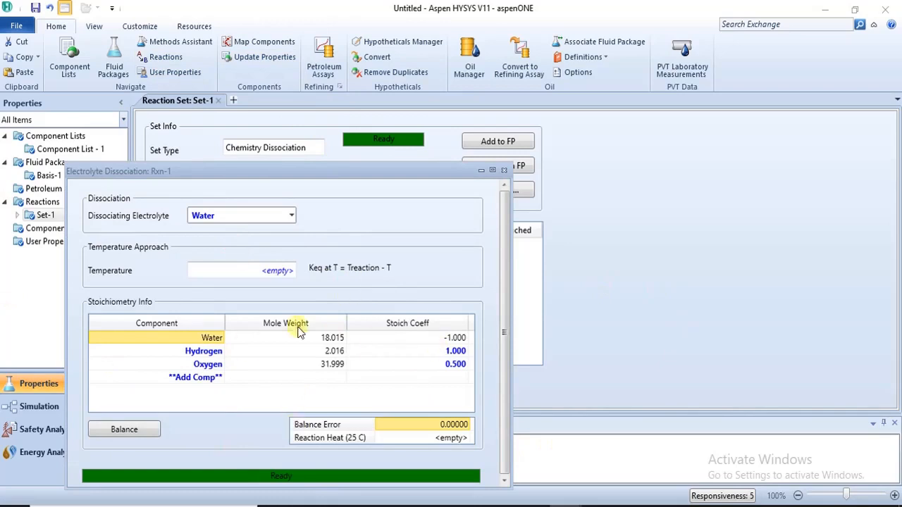
click(504, 171)
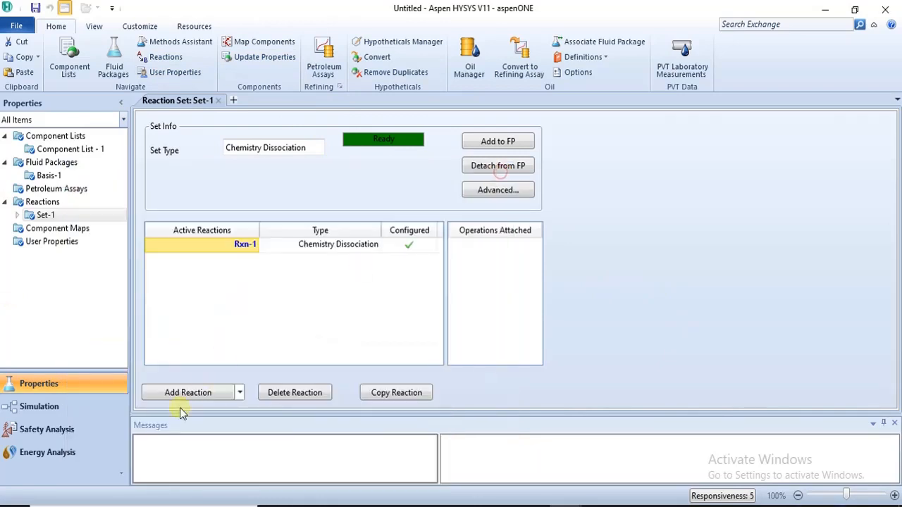
Step: Add a new Chemistry Equilibrium reaction to Set-1 and close the chemistry selection dialog
click(240, 393)
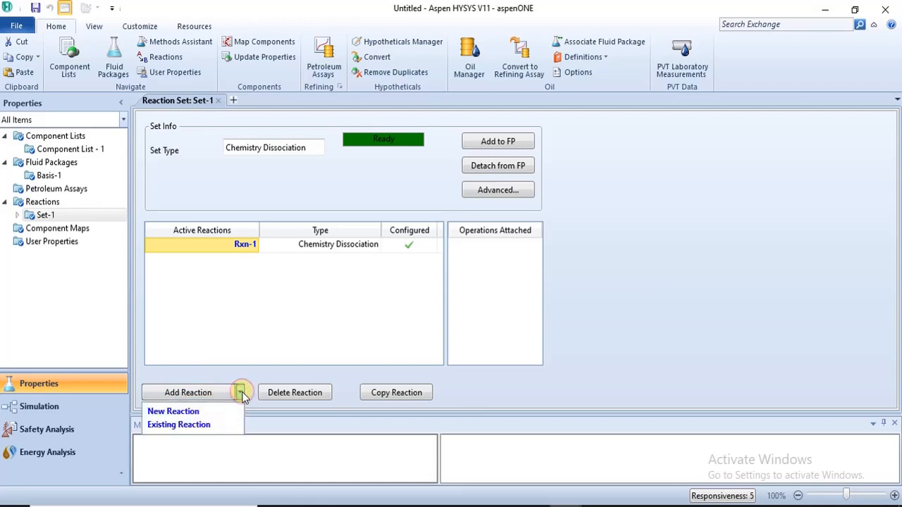
click(242, 395)
click(191, 395)
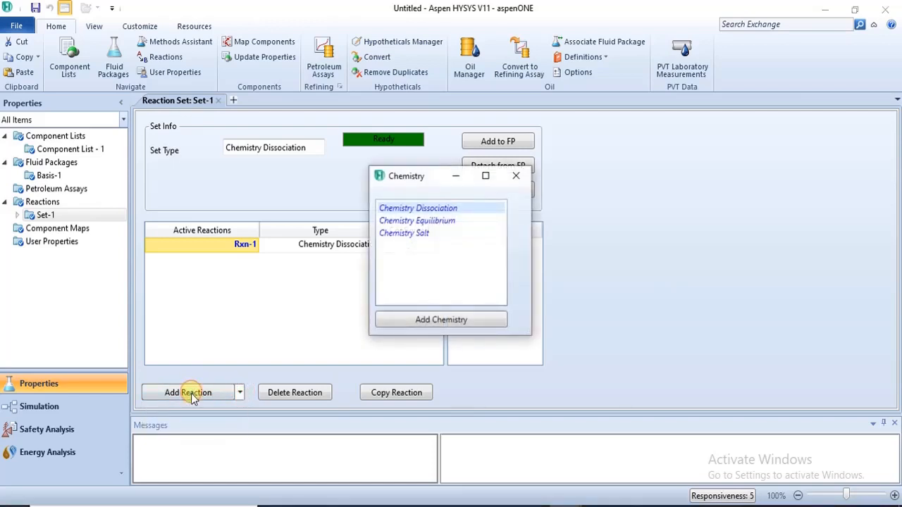
click(414, 221)
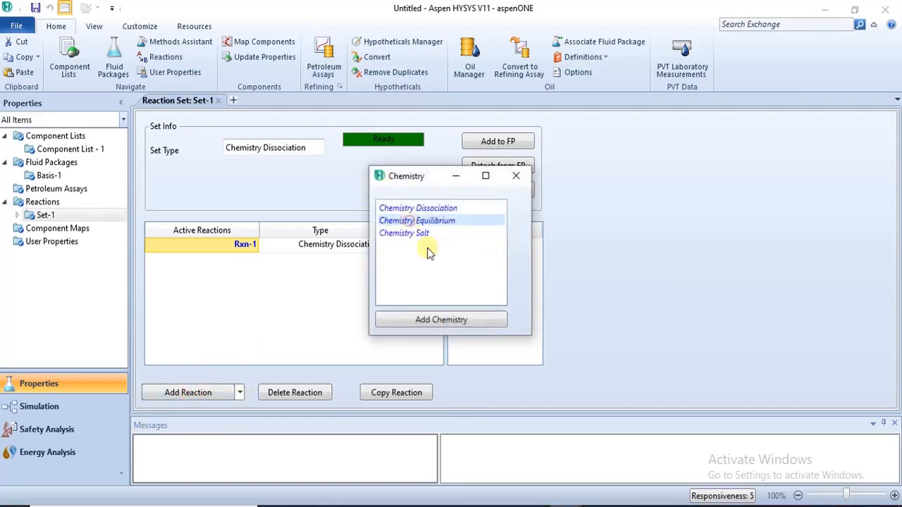
click(479, 330)
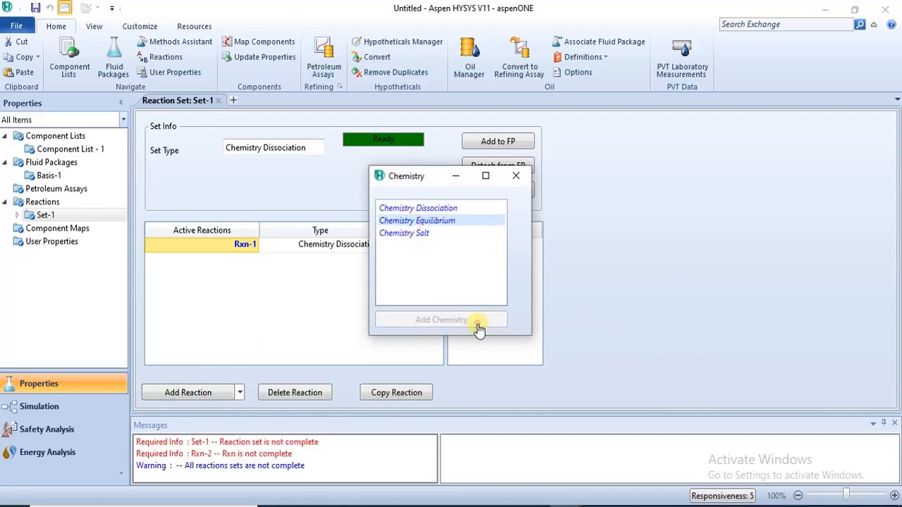
click(516, 177)
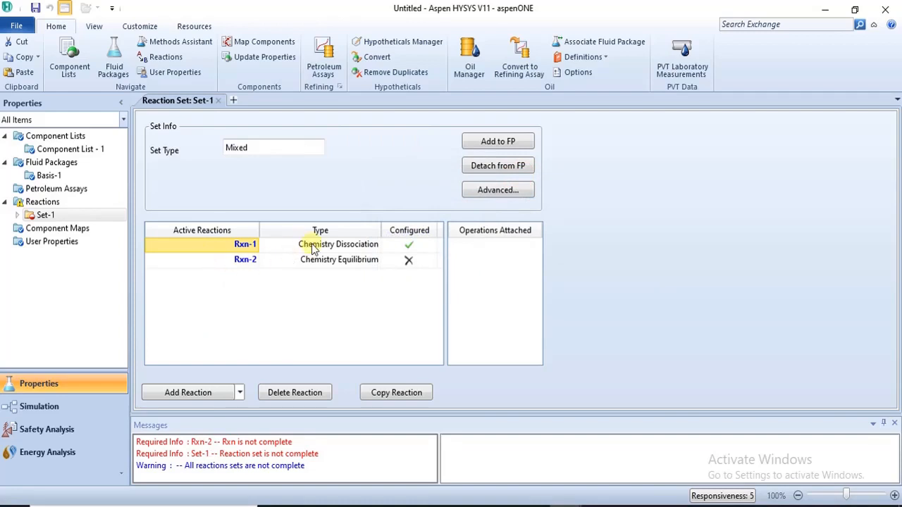
Step: Open reaction Rxn-2 and add Water, Hydrogen and Oxygen as its stoichiometry components
double_click(246, 262)
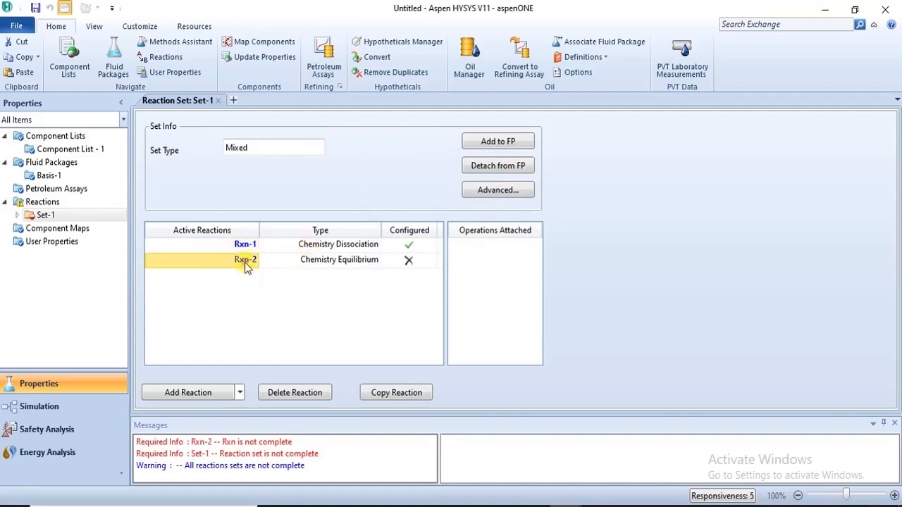
drag(283, 200, 308, 44)
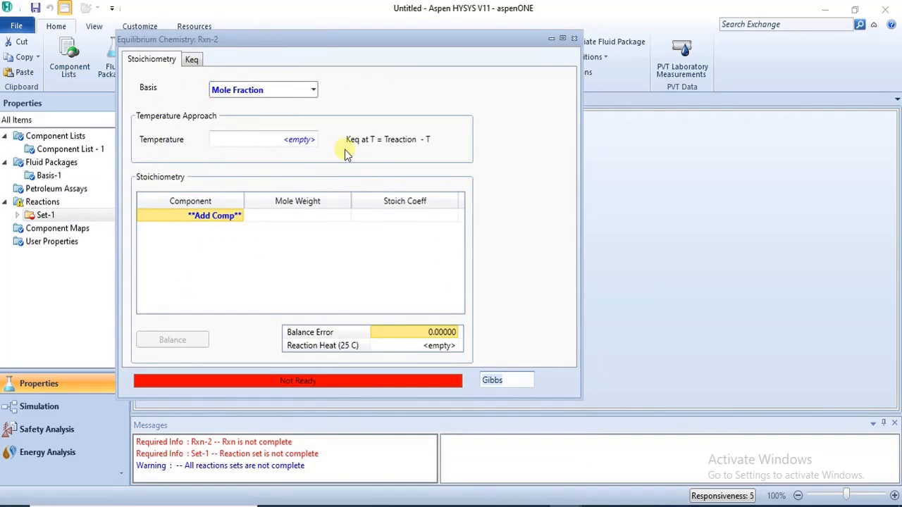
click(191, 61)
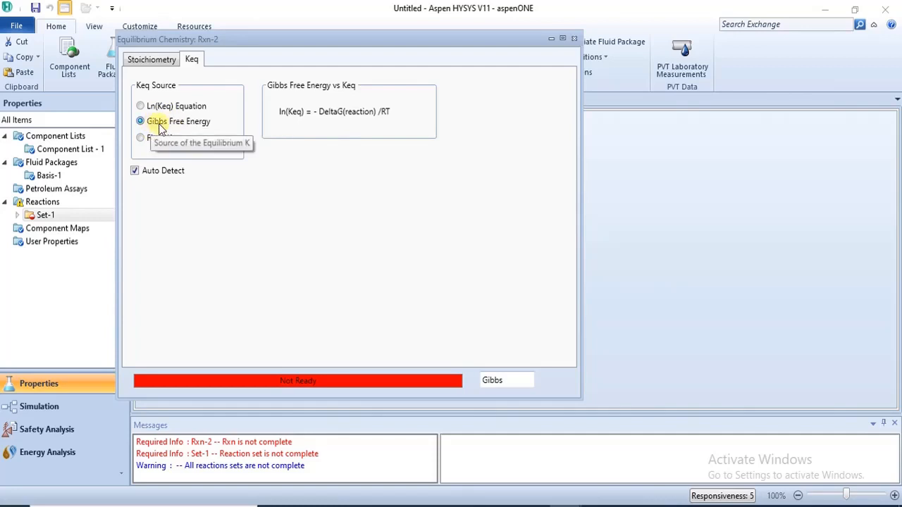
click(147, 60)
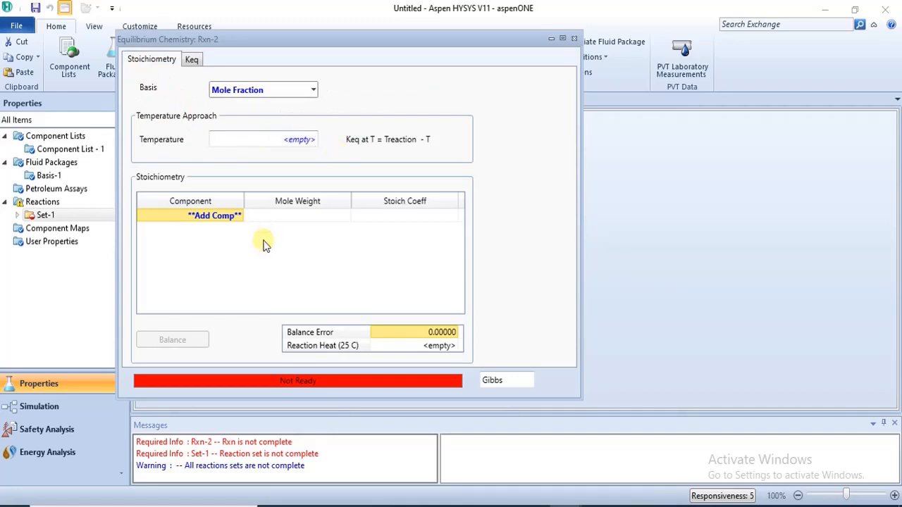
click(238, 217)
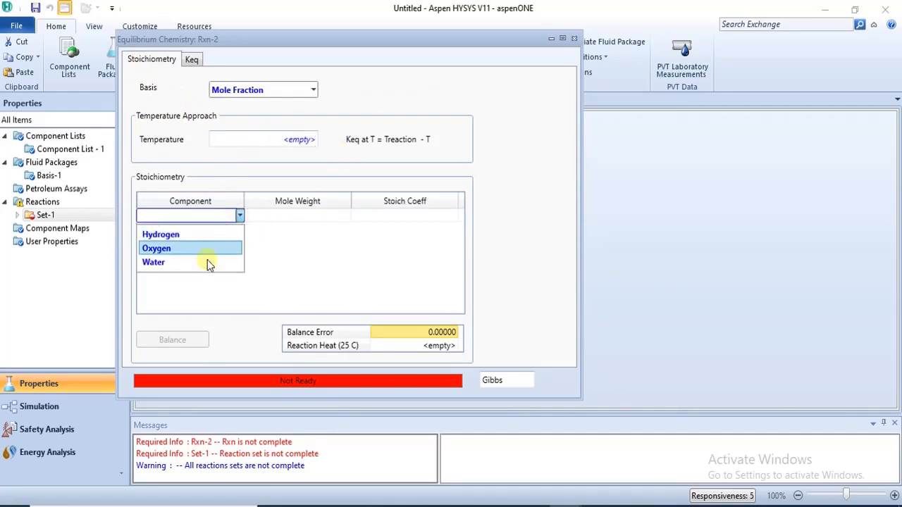
click(206, 261)
click(240, 231)
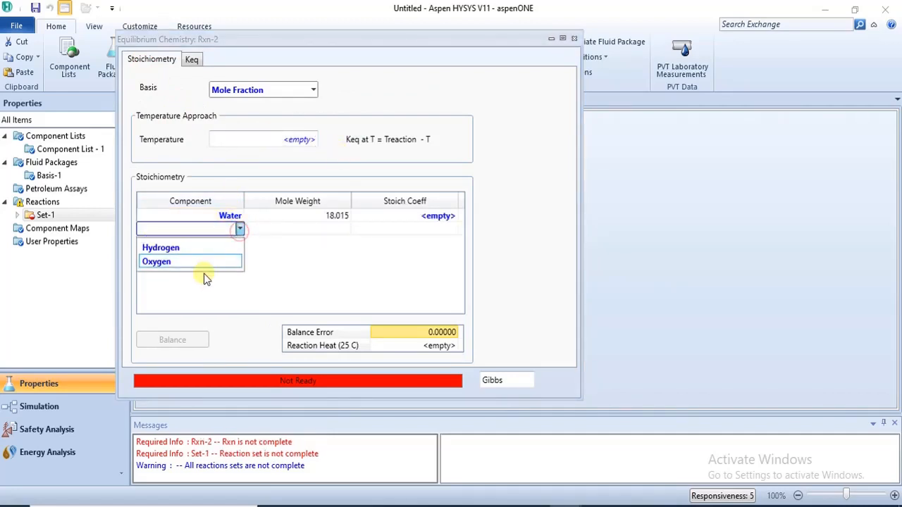
click(202, 249)
click(238, 244)
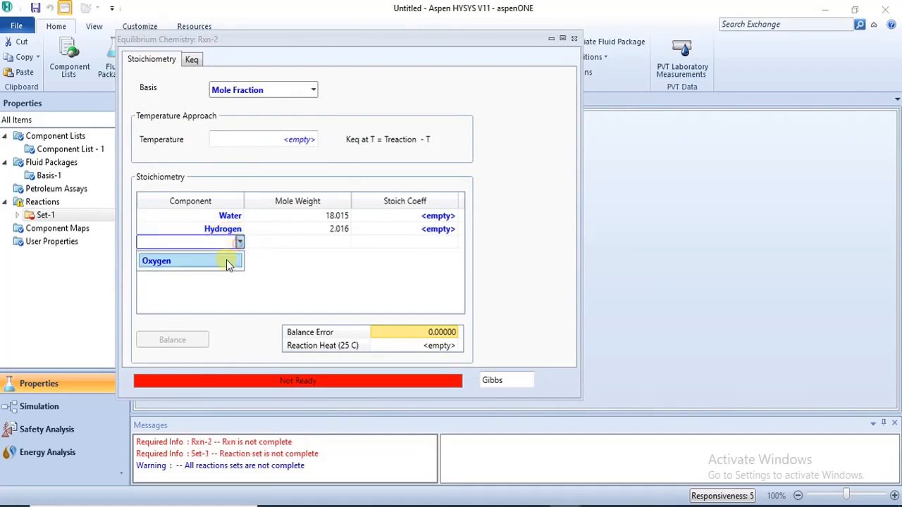
click(224, 260)
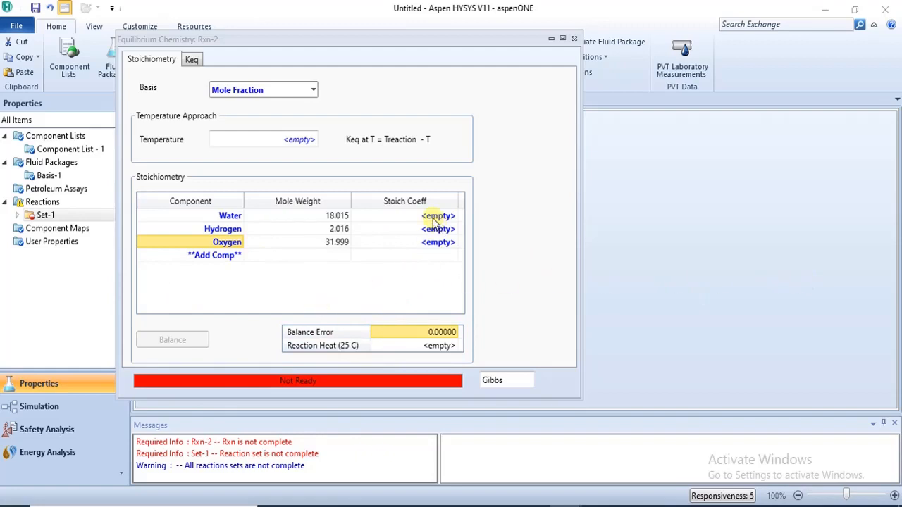
Step: Compare the Keq source options for Rxn-2 and set its Keq source to Gibbs Free Energy
click(191, 60)
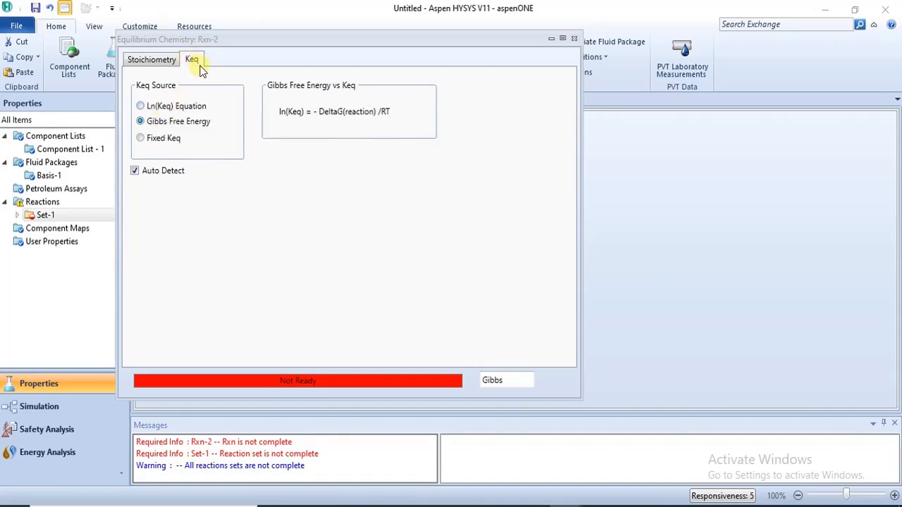
click(144, 107)
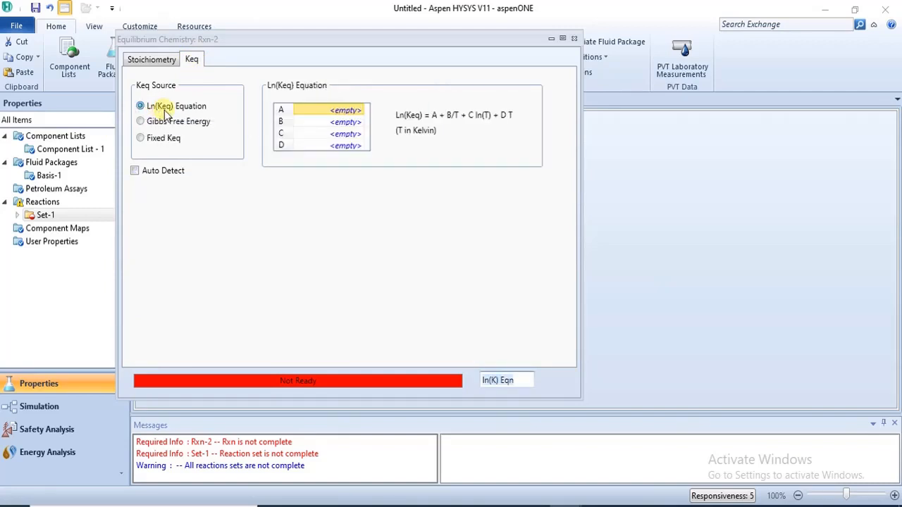
click(141, 141)
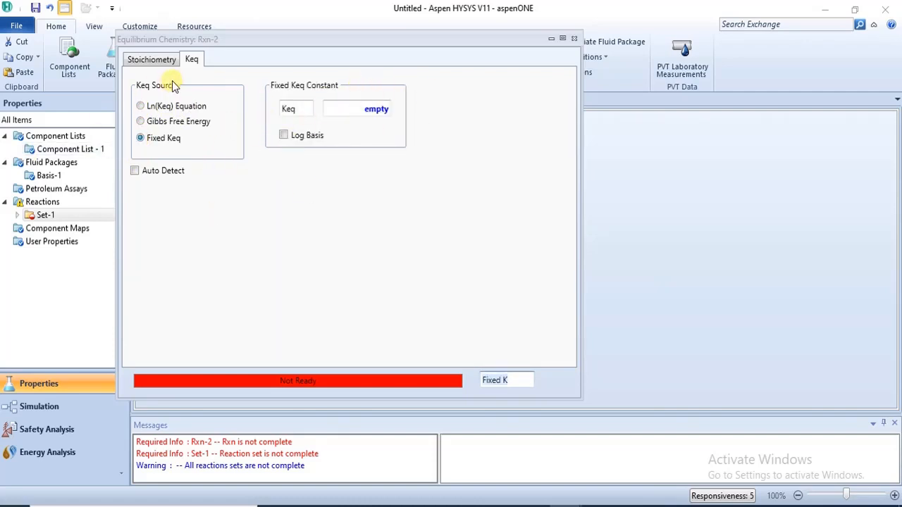
click(141, 105)
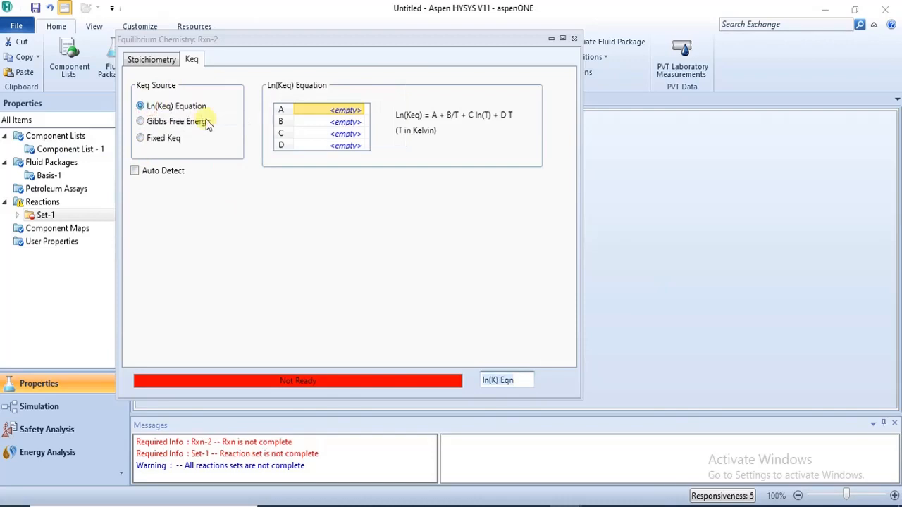
click(141, 122)
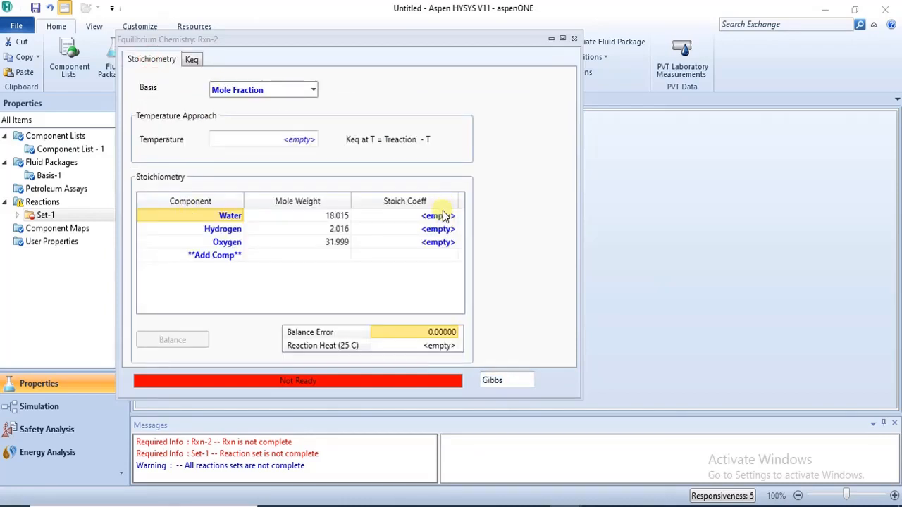
Step: Enter Rxn-2 stoichiometric coefficients of -2 for Water, 1 for Hydrogen and 0.5 for Oxygen
click(440, 219)
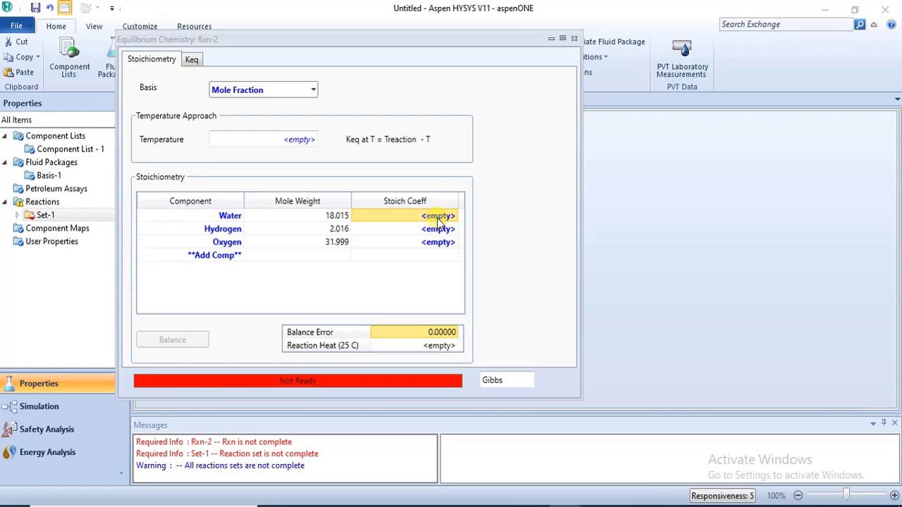
text(-2)
key(Return)
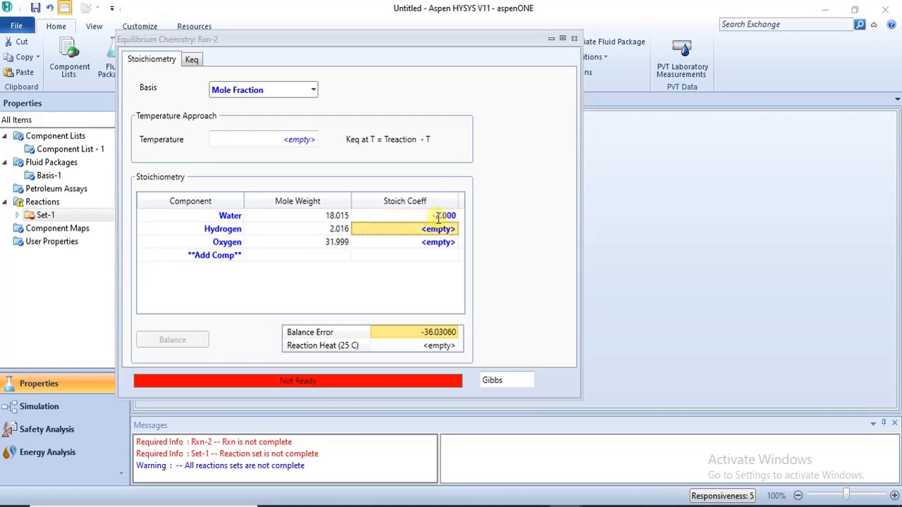
text(1)
key(Return)
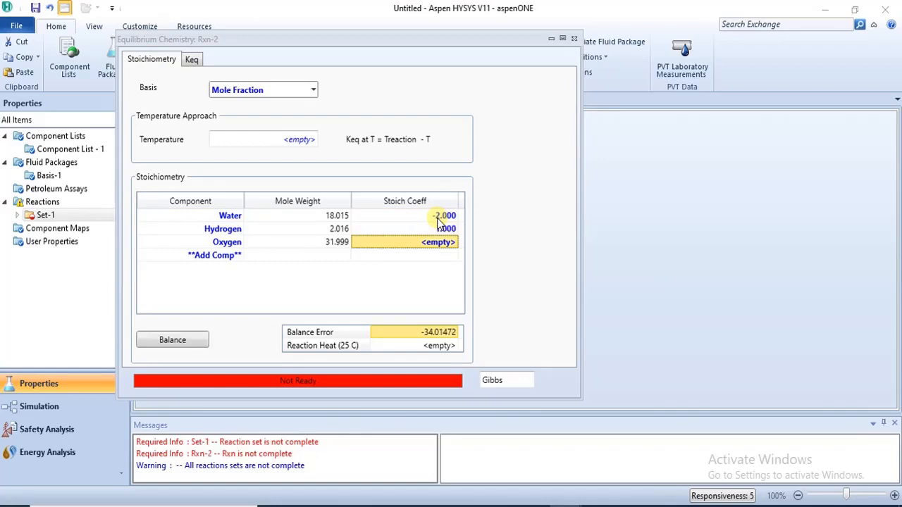
text(0)
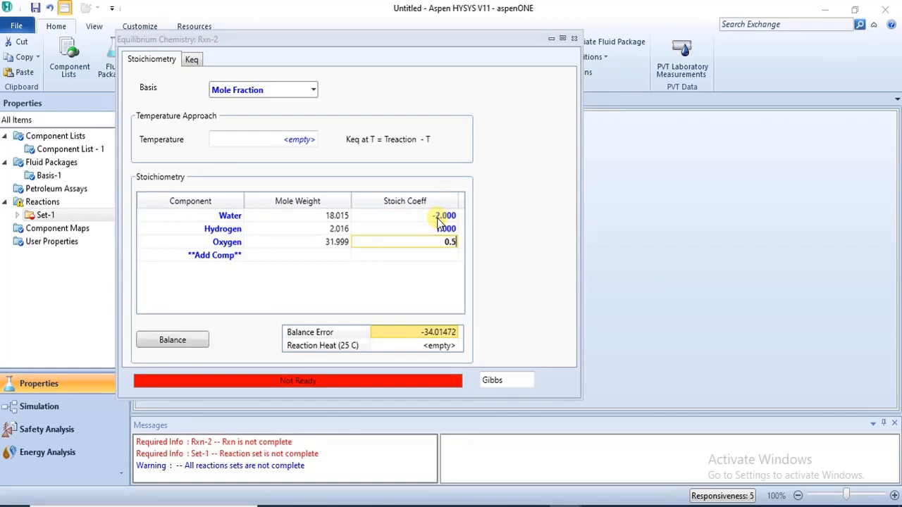
text(.5)
key(Return)
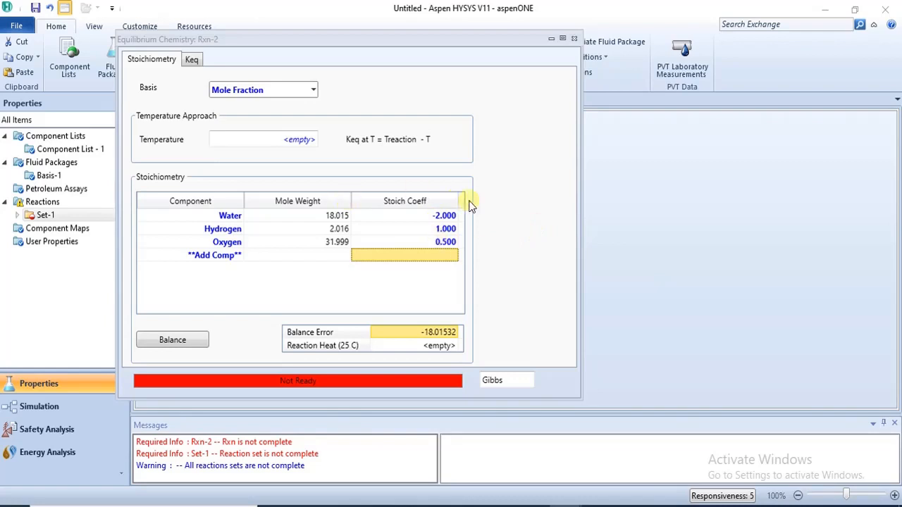
Step: Change Water's stoichiometric coefficient in Rxn-2 to 1
click(446, 214)
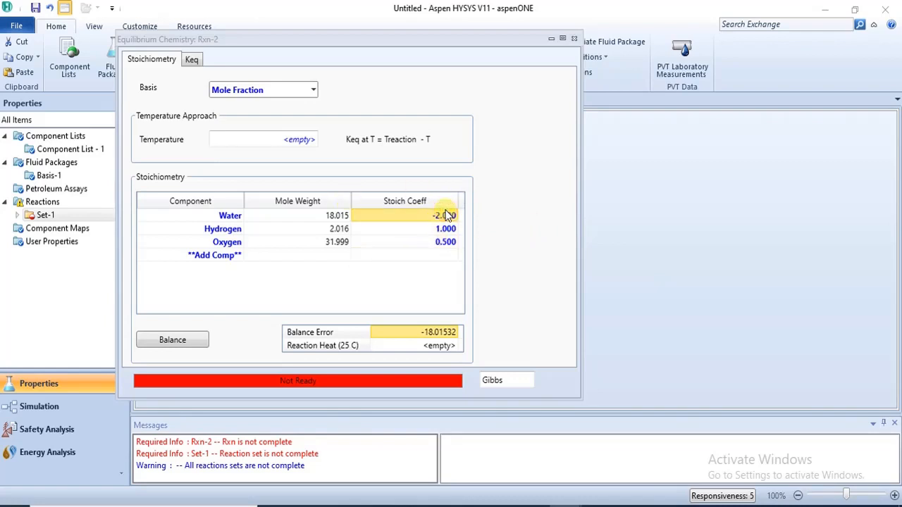
text(1)
key(Return)
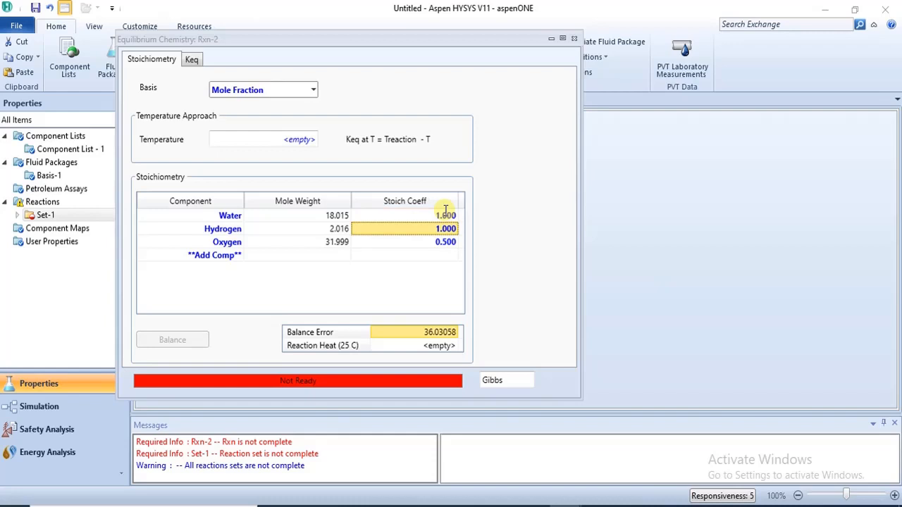
Step: Set Water's stoichiometric coefficient in Rxn-2 to -1
click(446, 215)
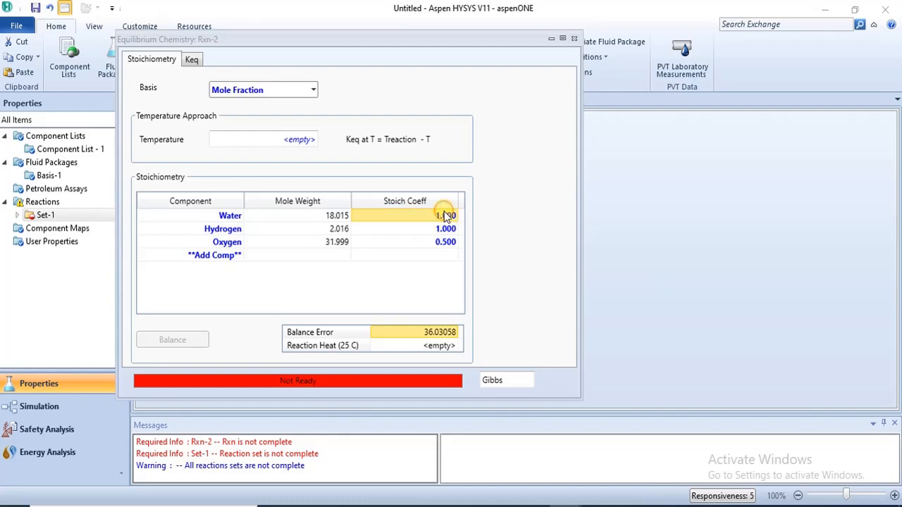
text(-)
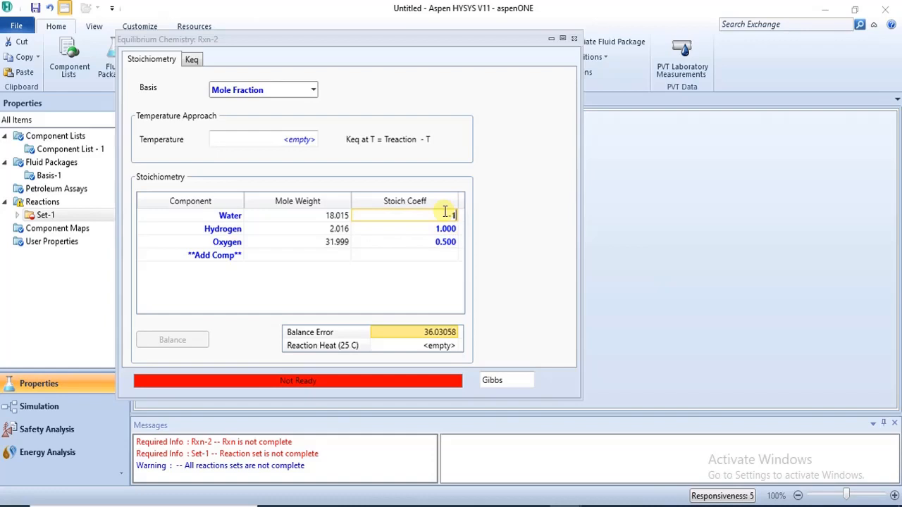
text(1)
key(Return)
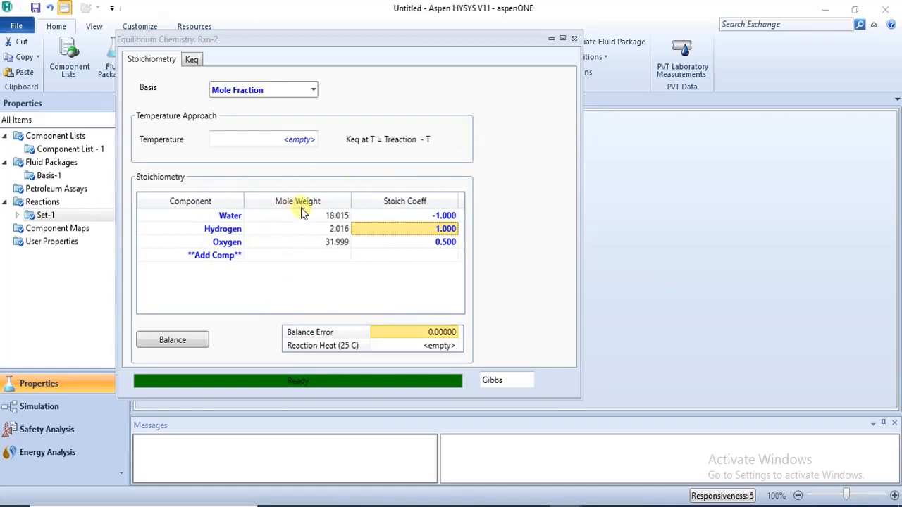
Step: Review Rxn-2's Keq source options, trying Fixed Keq and Ln(Keq) Equation before returning to Gibbs Free Energy, then close it
click(197, 60)
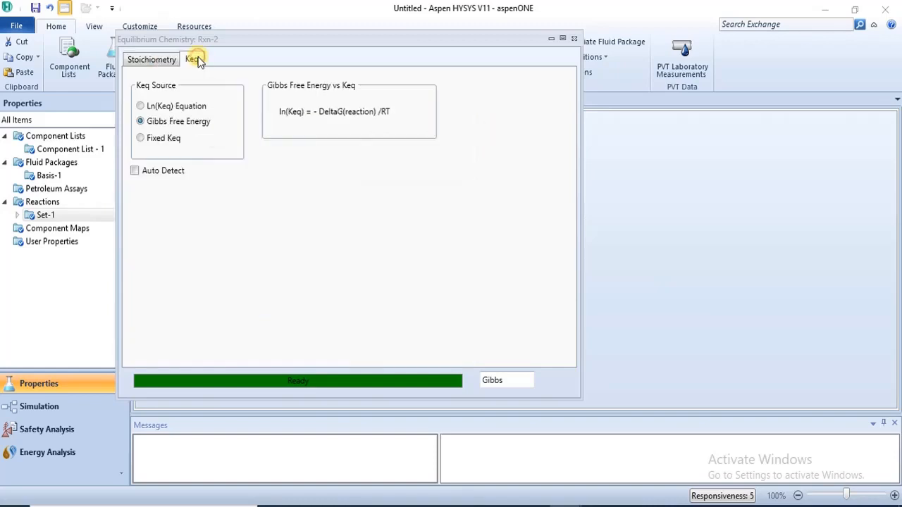
click(140, 139)
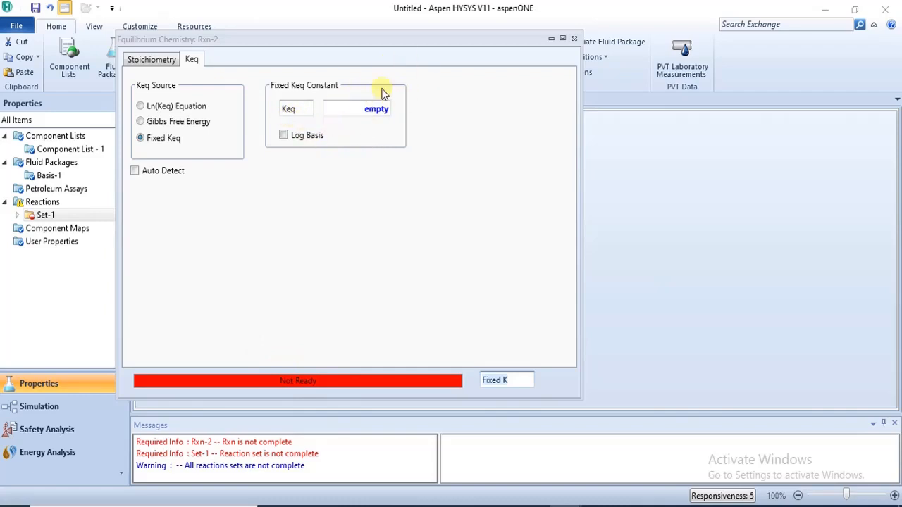
click(160, 62)
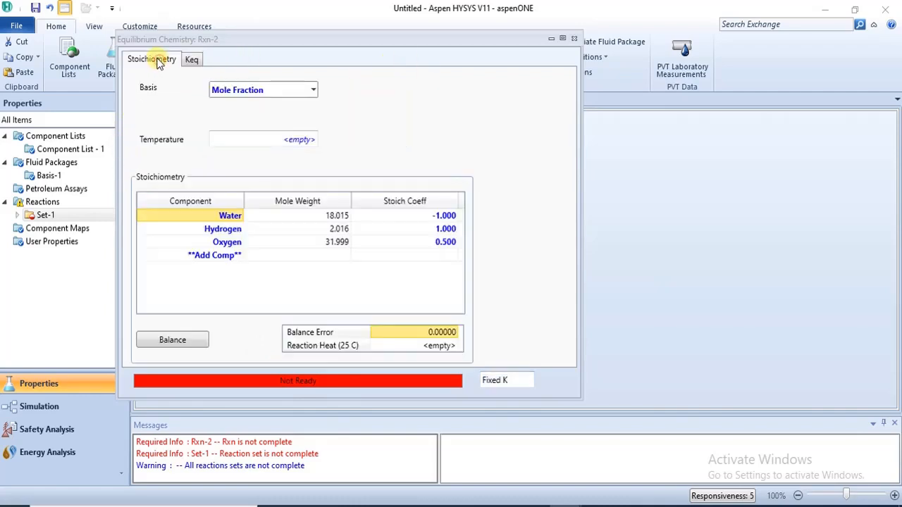
click(190, 59)
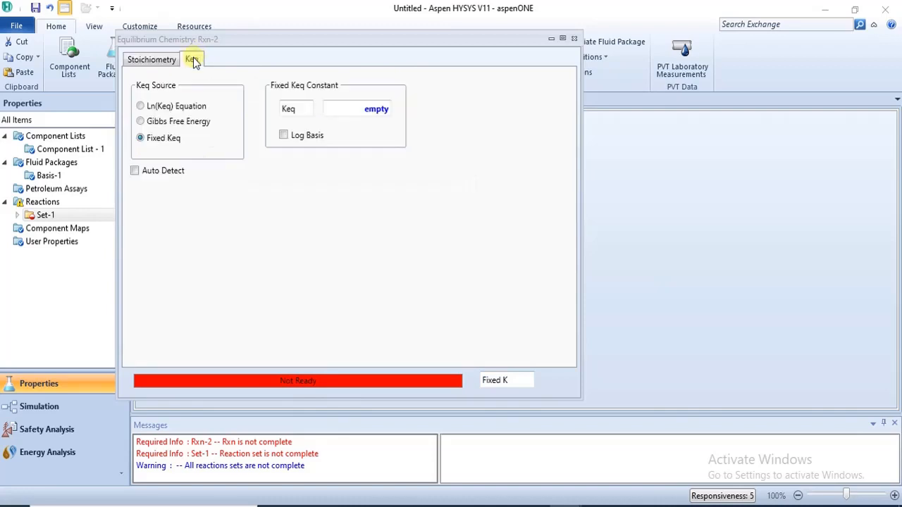
click(140, 107)
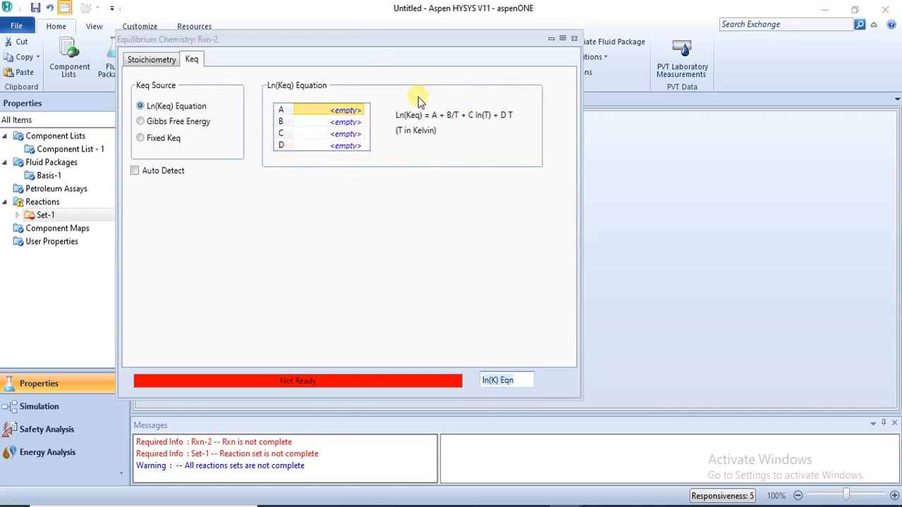
click(145, 122)
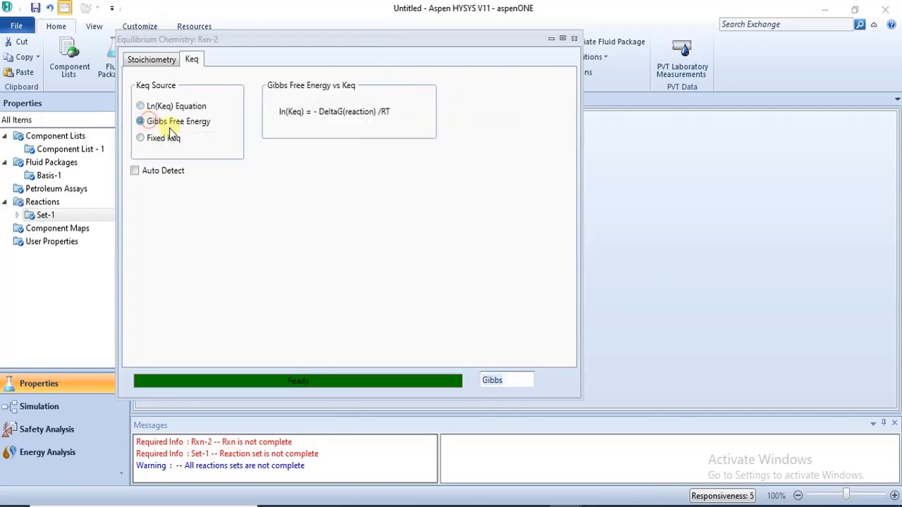
click(169, 61)
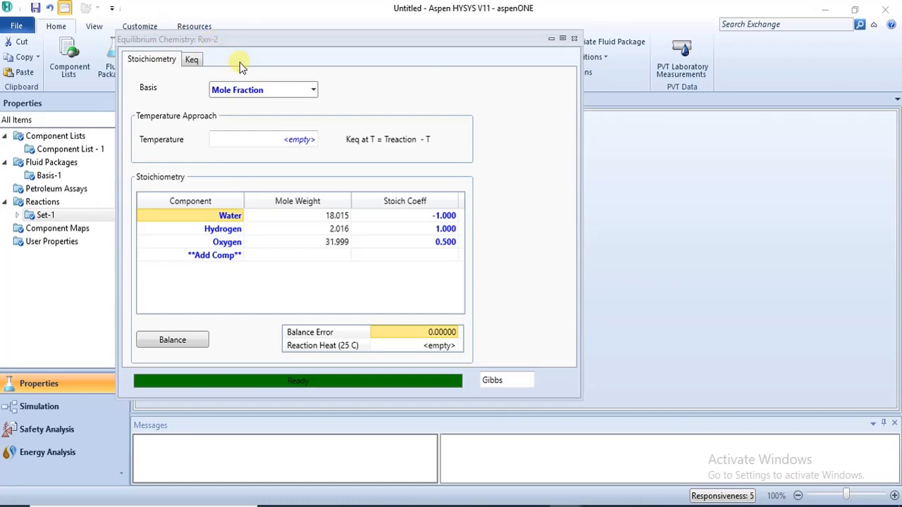
click(574, 38)
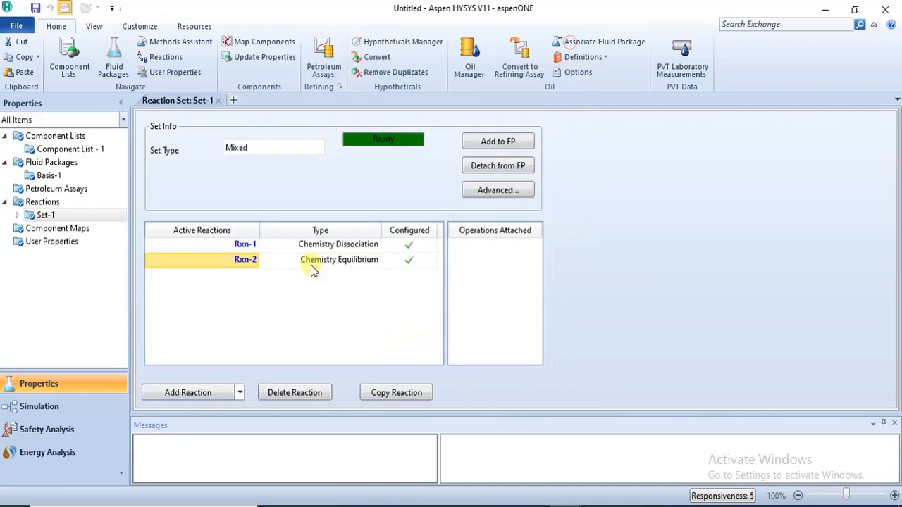
Step: Add a Chemistry Salt reaction to reaction set Set-1
click(192, 400)
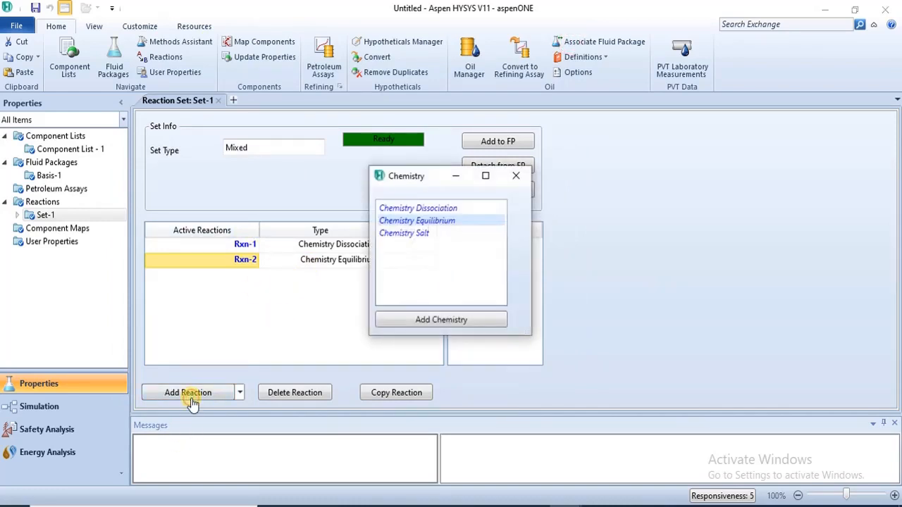
click(403, 237)
click(431, 323)
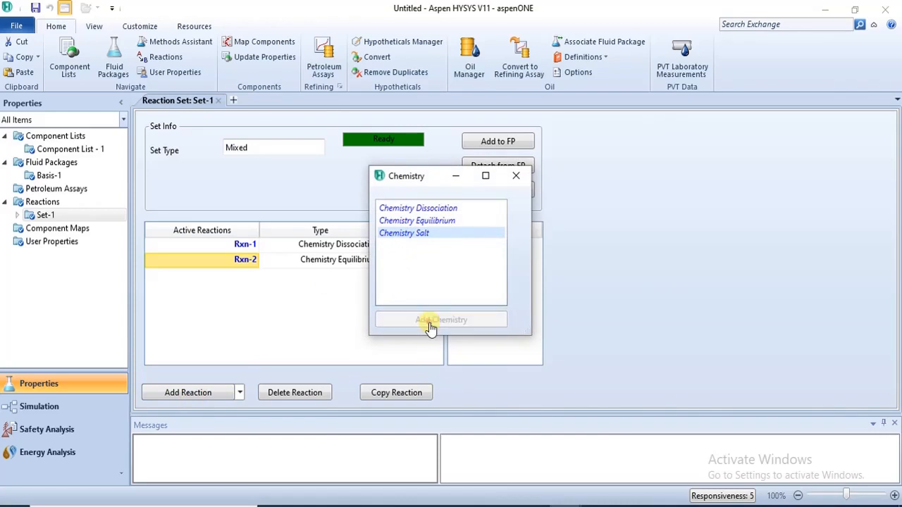
click(509, 179)
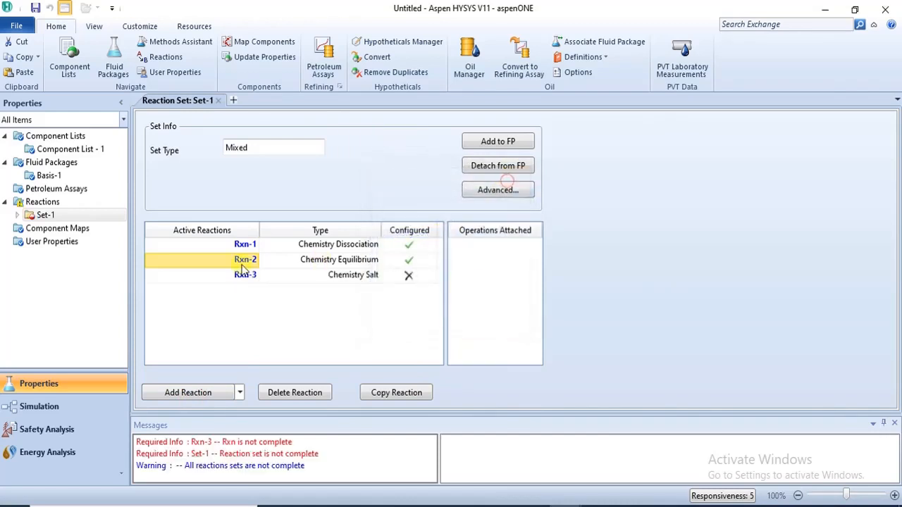
Step: Open reaction Rxn-3 and select Water as its salt
double_click(240, 275)
click(205, 179)
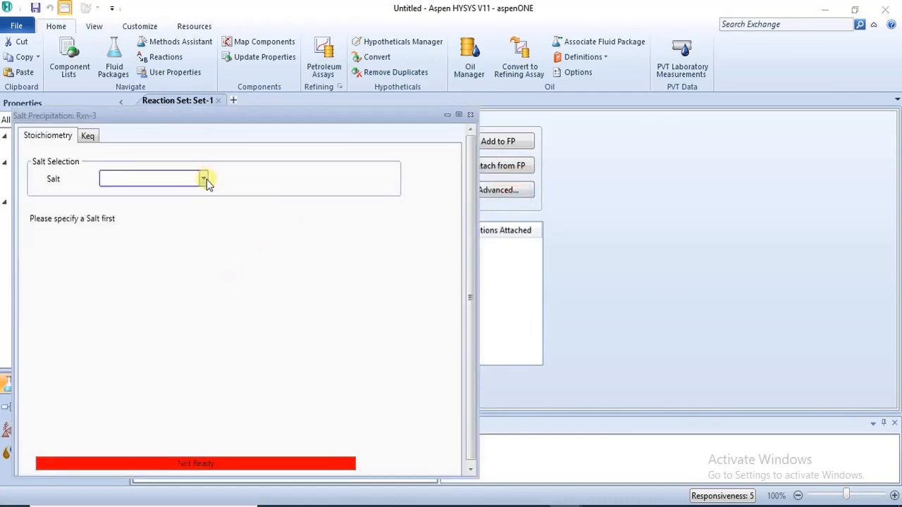
click(205, 179)
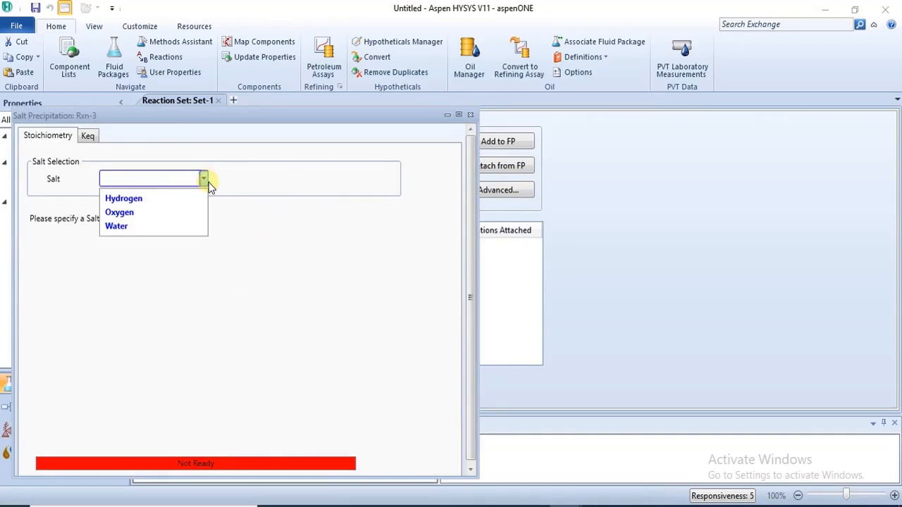
click(237, 118)
drag(302, 115, 423, 76)
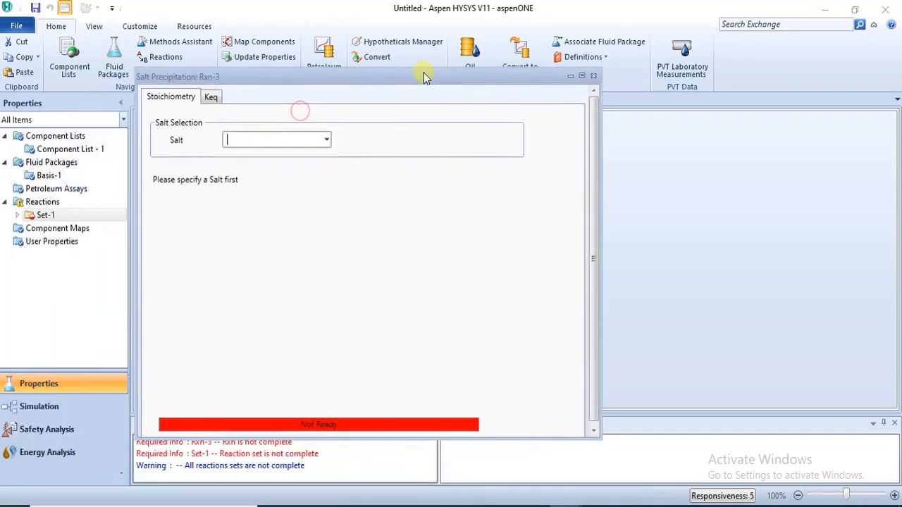
click(327, 138)
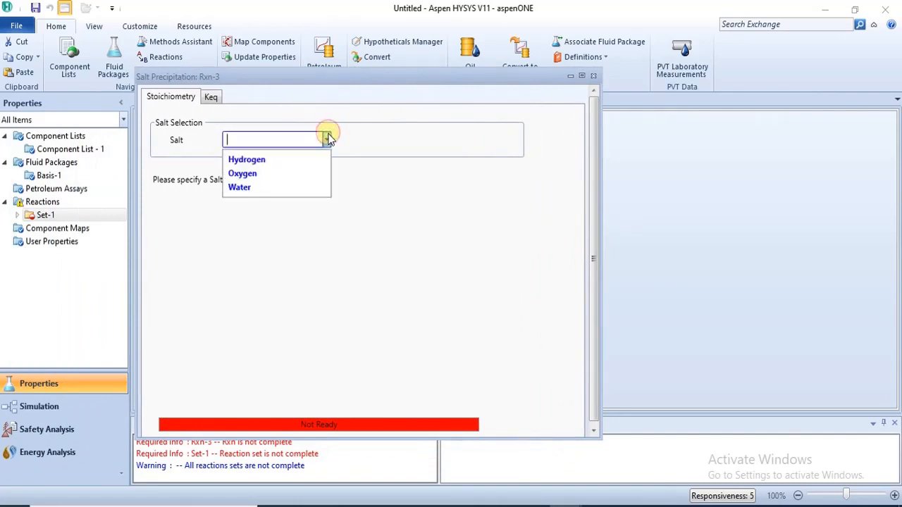
click(316, 190)
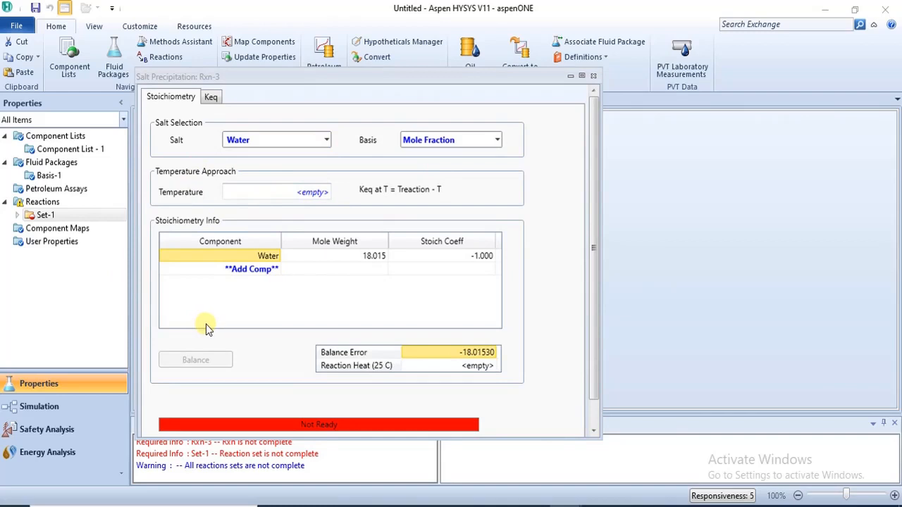
Step: Add Hydrogen and Oxygen as stoichiometry components of Rxn-3
click(283, 270)
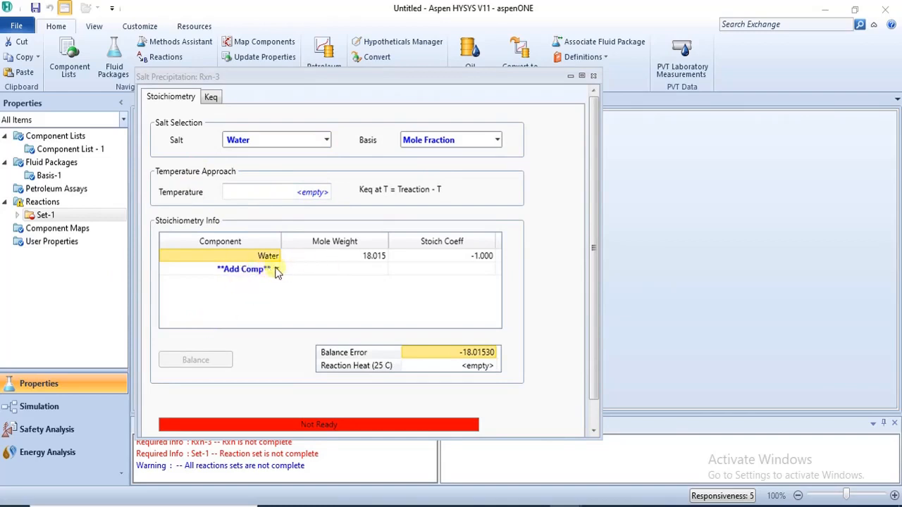
click(251, 141)
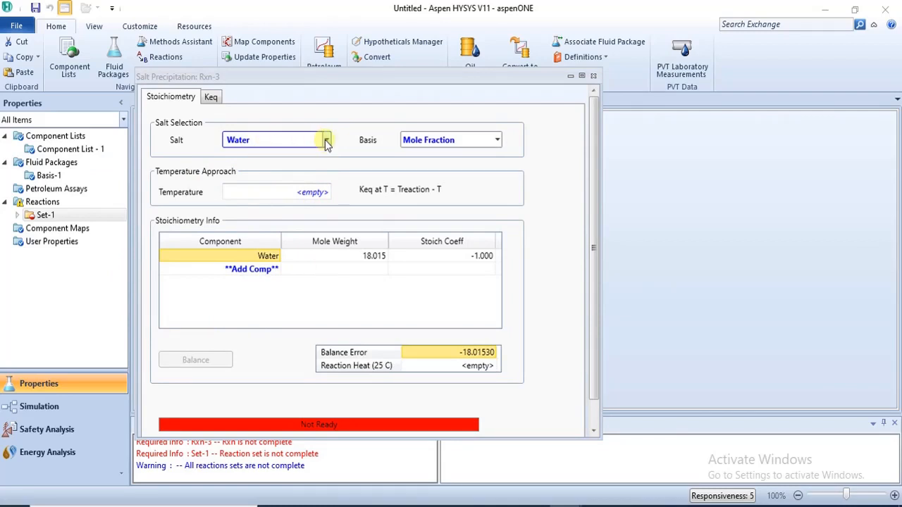
click(213, 97)
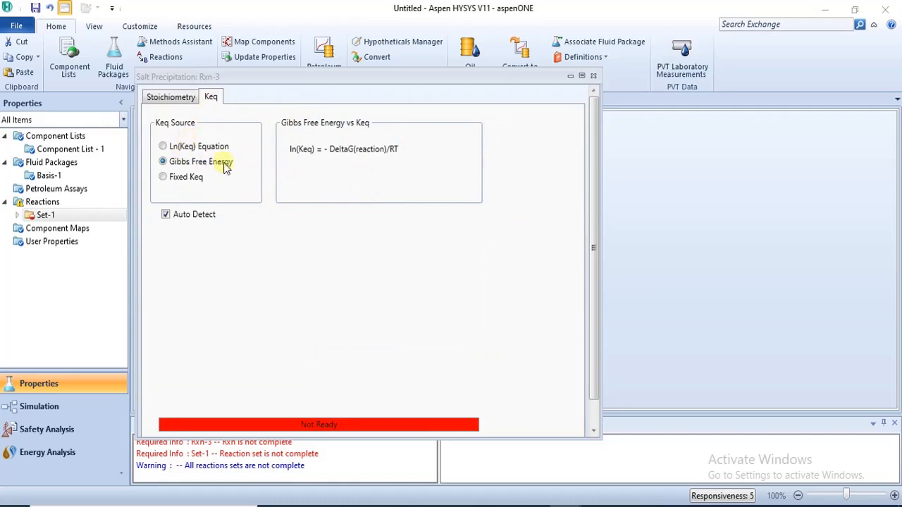
click(161, 98)
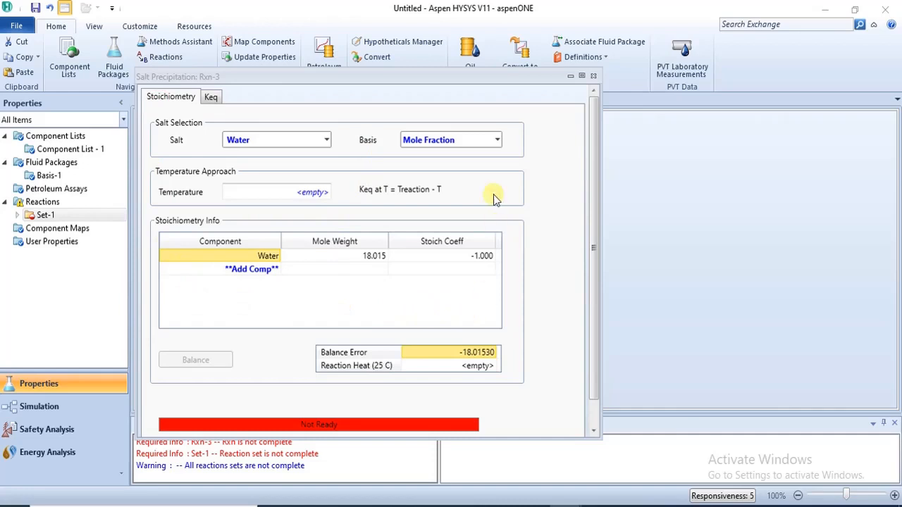
click(276, 273)
click(277, 272)
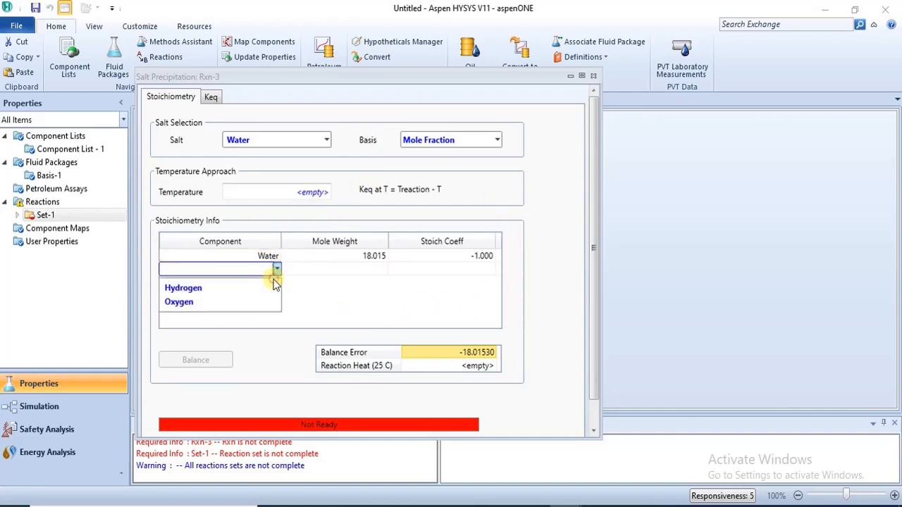
click(265, 290)
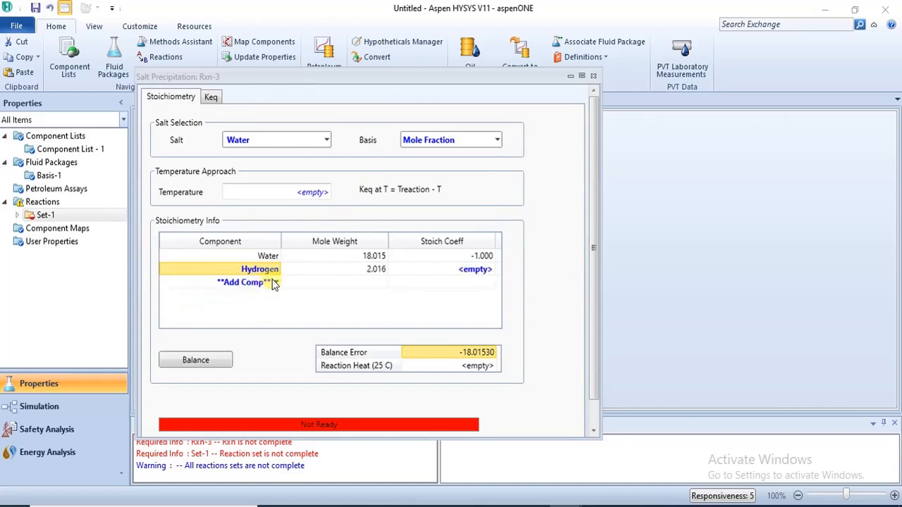
click(276, 285)
click(277, 282)
click(268, 297)
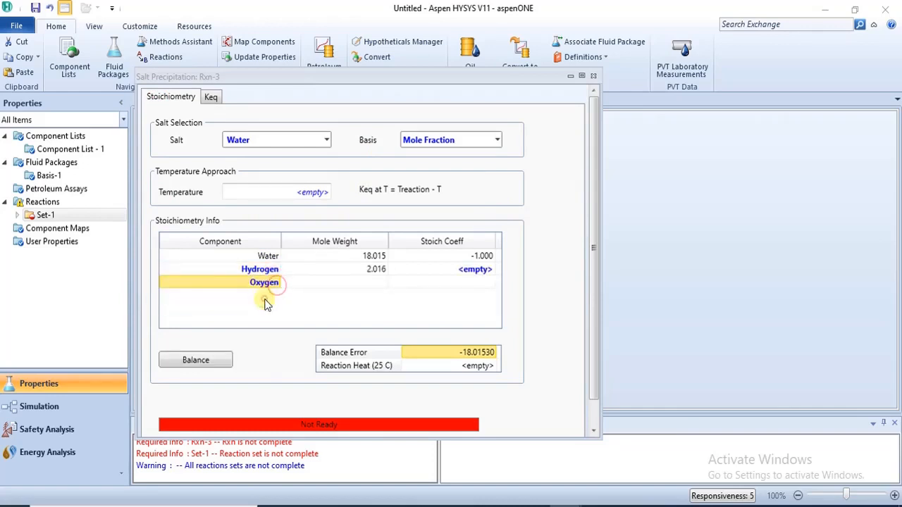
Step: Try Rxn-3's Keq source options and set its Keq source to Gibbs Free Energy
click(213, 97)
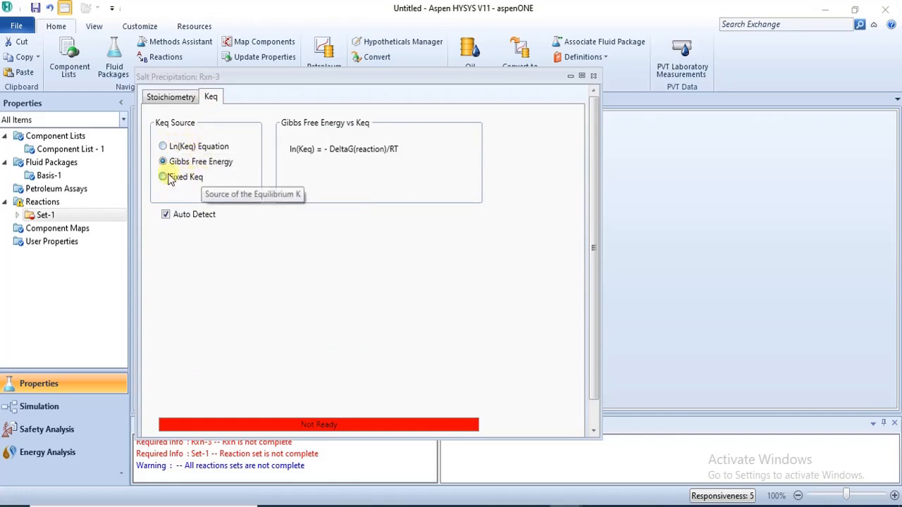
click(167, 150)
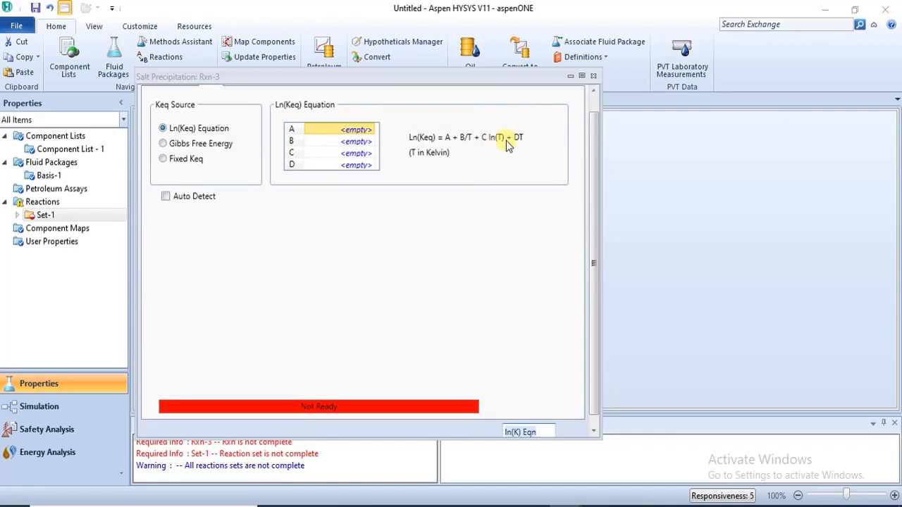
click(163, 159)
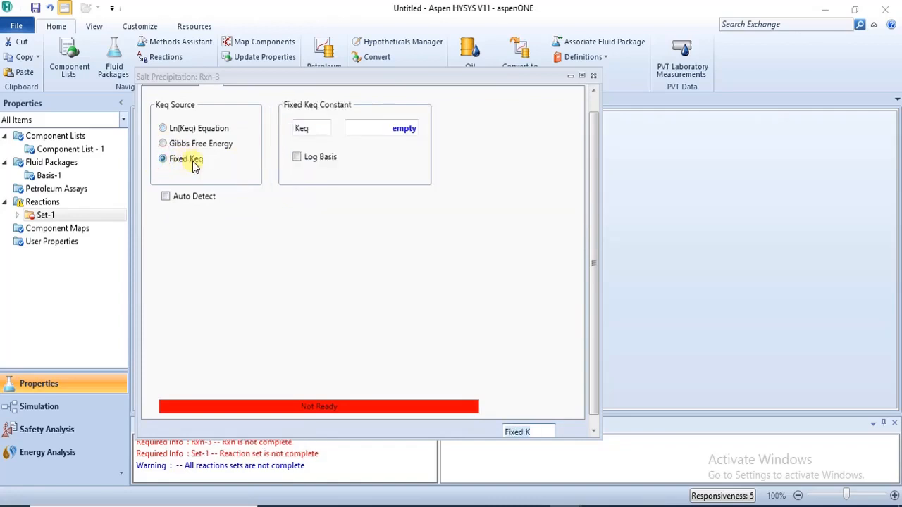
click(163, 144)
click(163, 128)
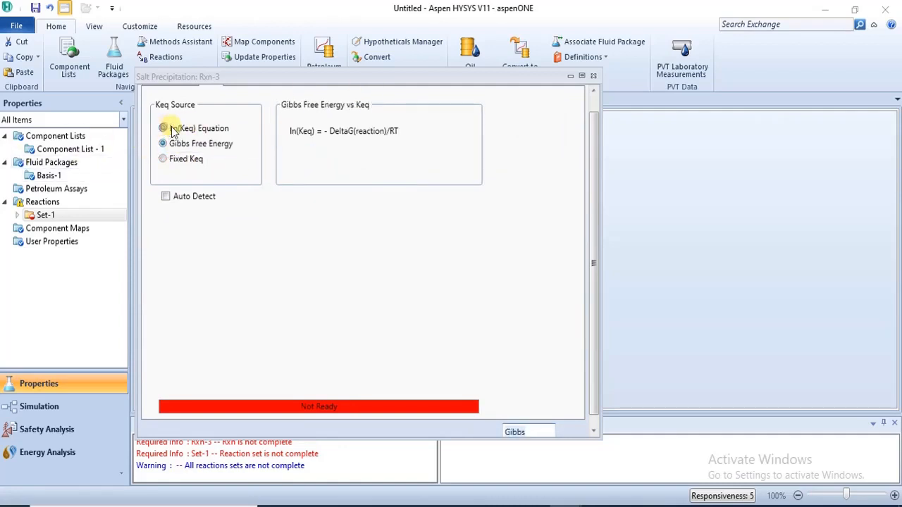
click(375, 67)
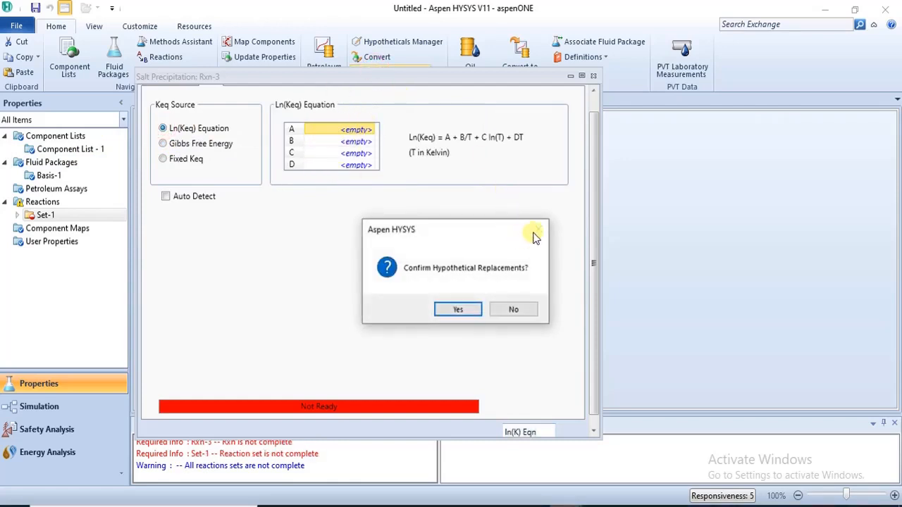
click(514, 312)
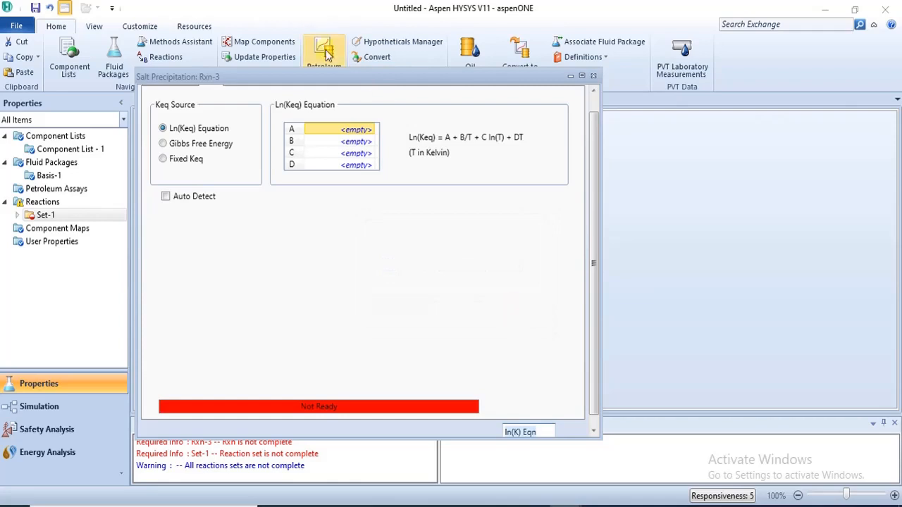
drag(329, 71, 329, 21)
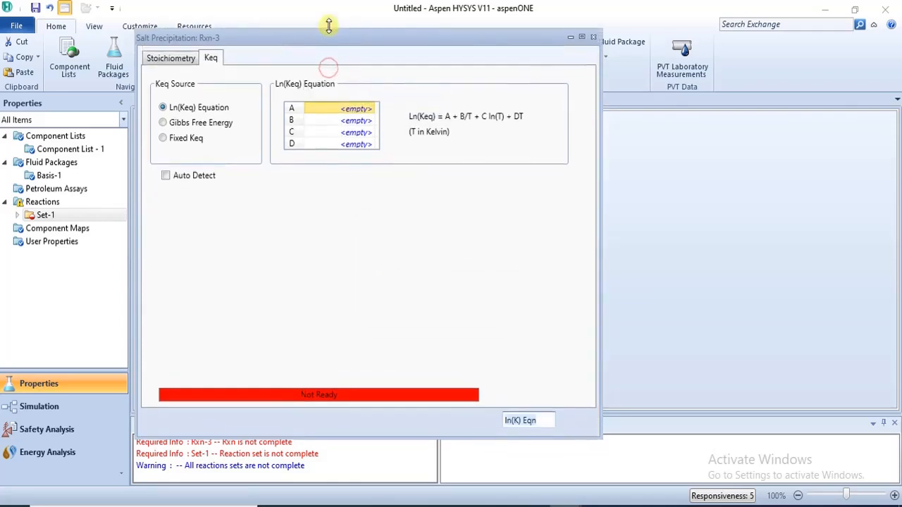
click(174, 127)
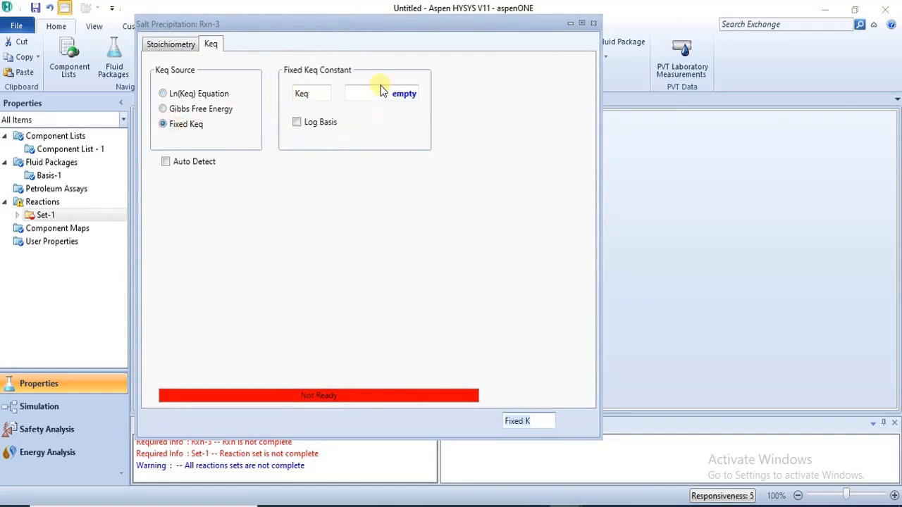
click(164, 111)
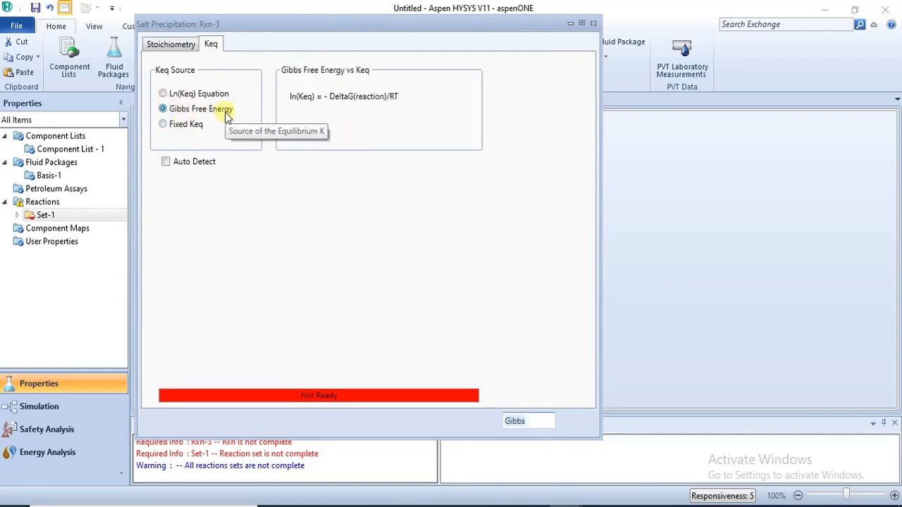
click(174, 44)
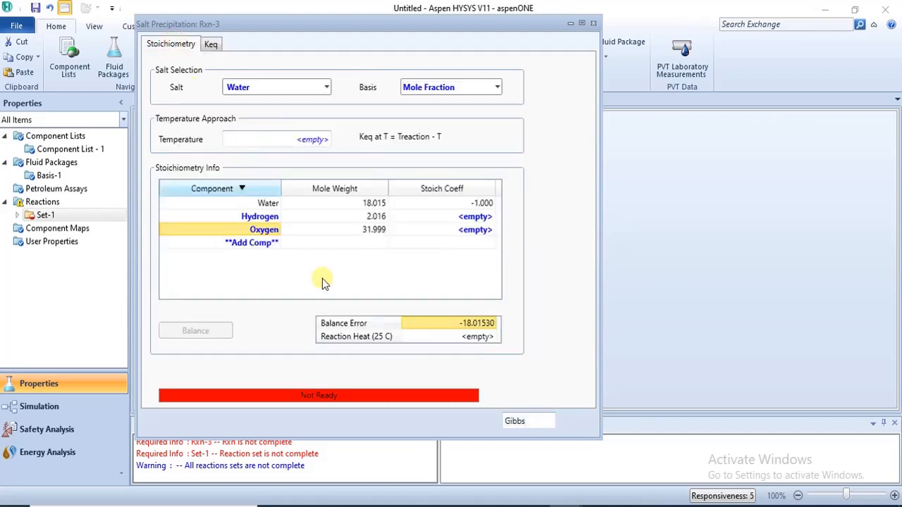
Step: Set Rxn-3's stoichiometric coefficients to 1 for Hydrogen and 0.5 for Oxygen
click(477, 220)
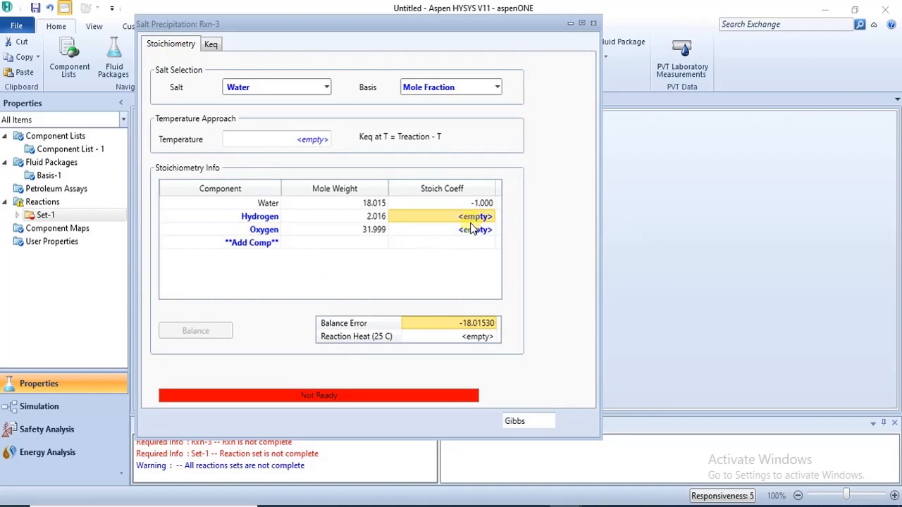
text(1)
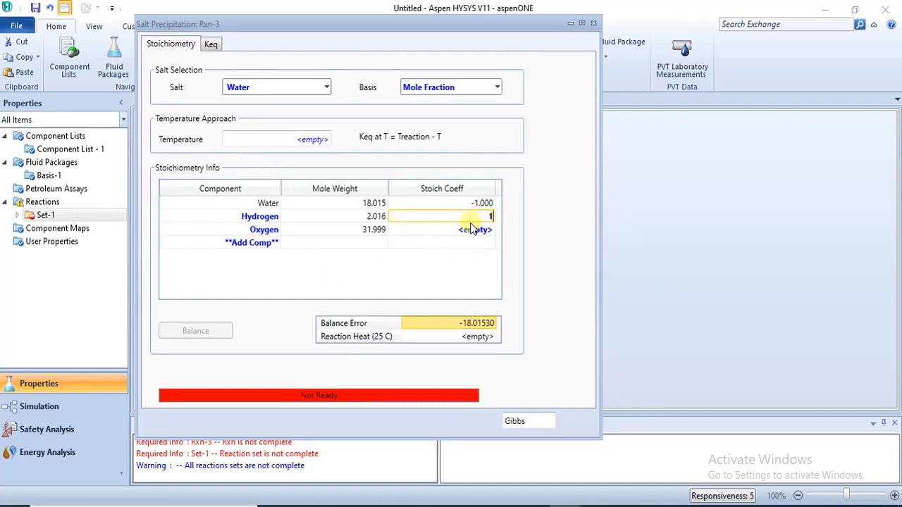
key(Return)
text(0)
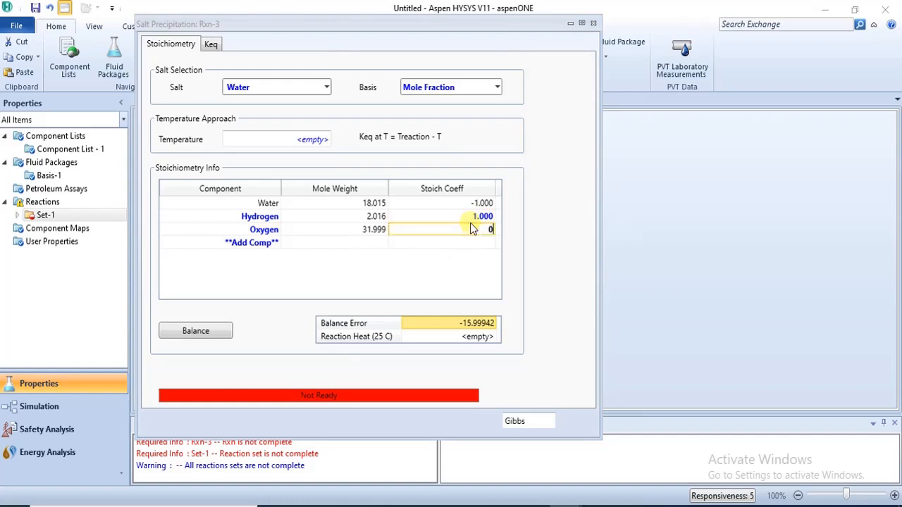
text(.5)
key(Return)
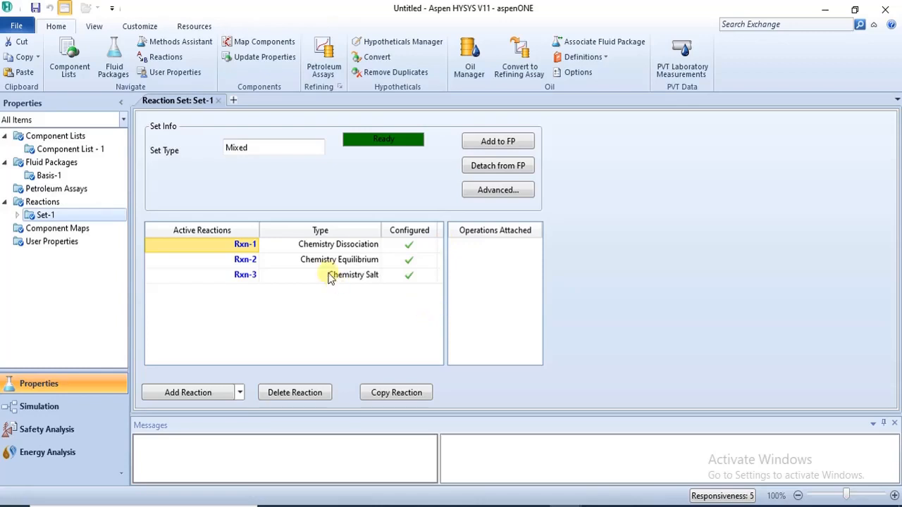
Step: Switch to the Simulation environment and show the reactor models in the model palette
click(61, 407)
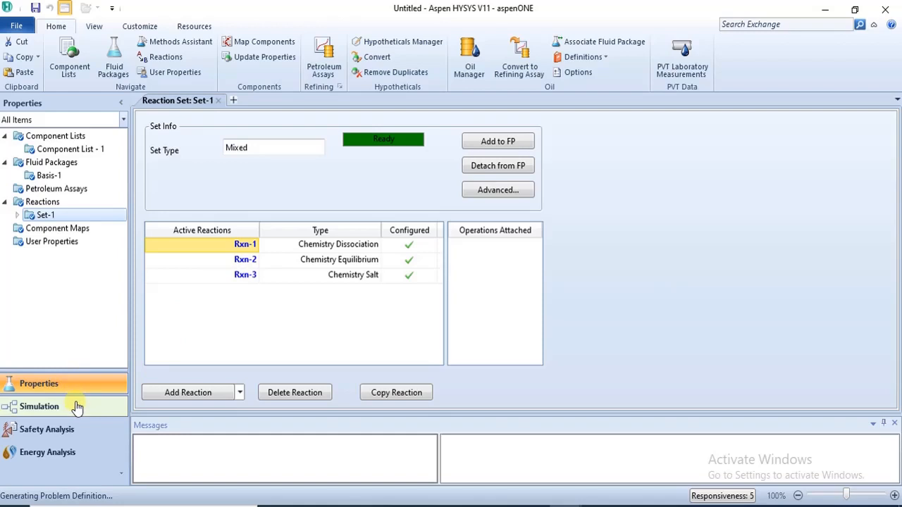
click(77, 407)
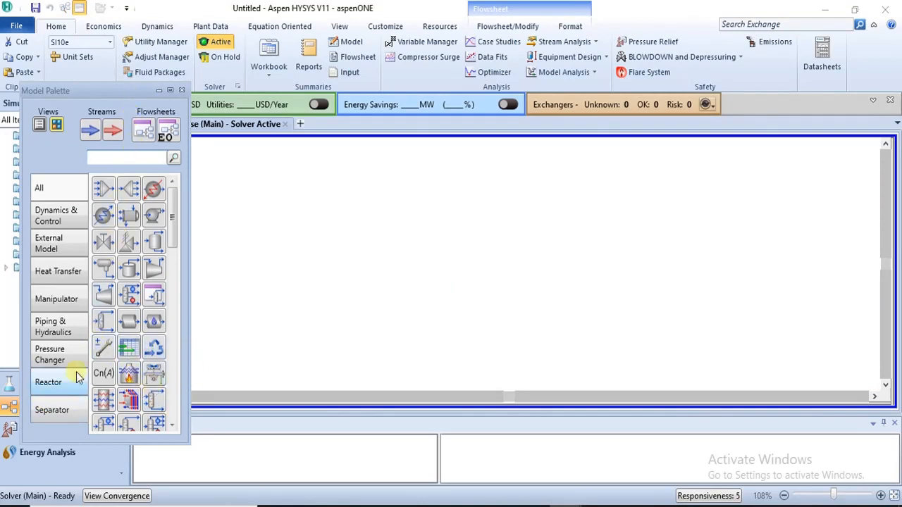
drag(79, 90, 160, 72)
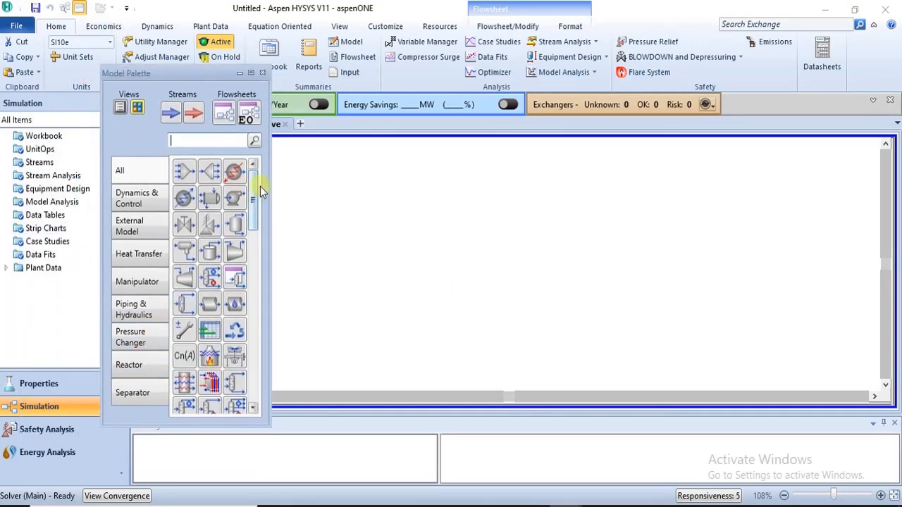
click(138, 366)
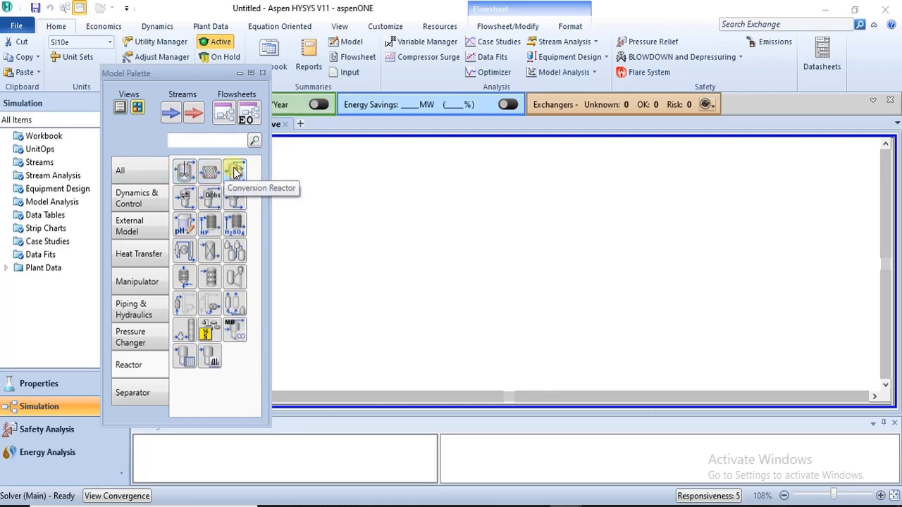
Step: Place a continuous stirred tank reactor on the flowsheet
click(184, 171)
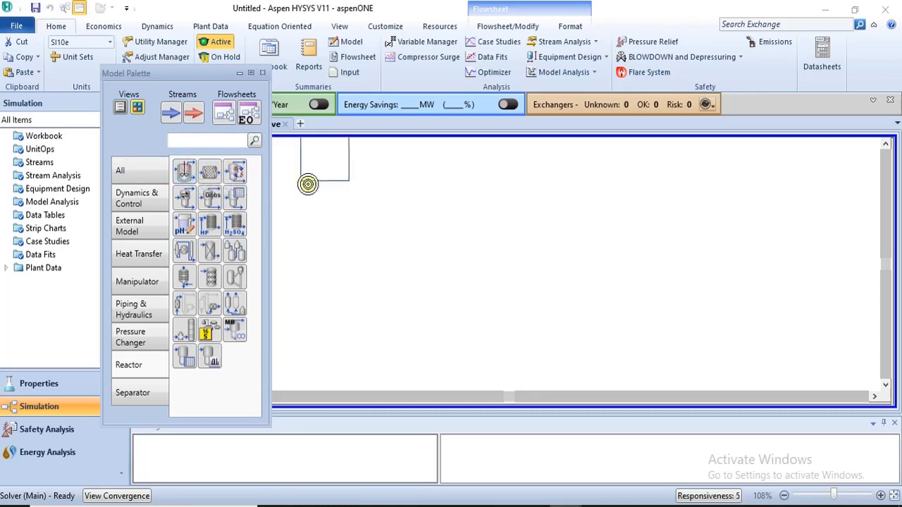
click(329, 197)
drag(336, 204, 358, 259)
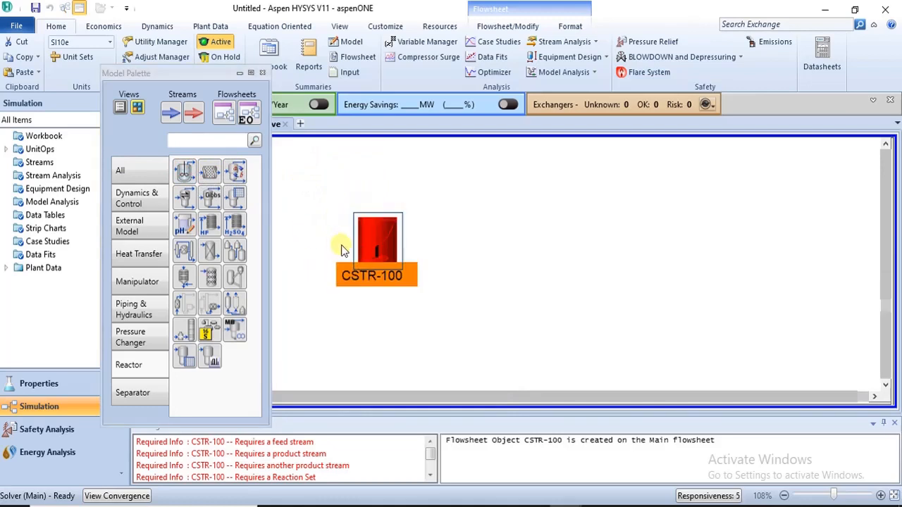
click(333, 245)
Step: Place a plug flow reactor to the right of the CSTR
click(210, 171)
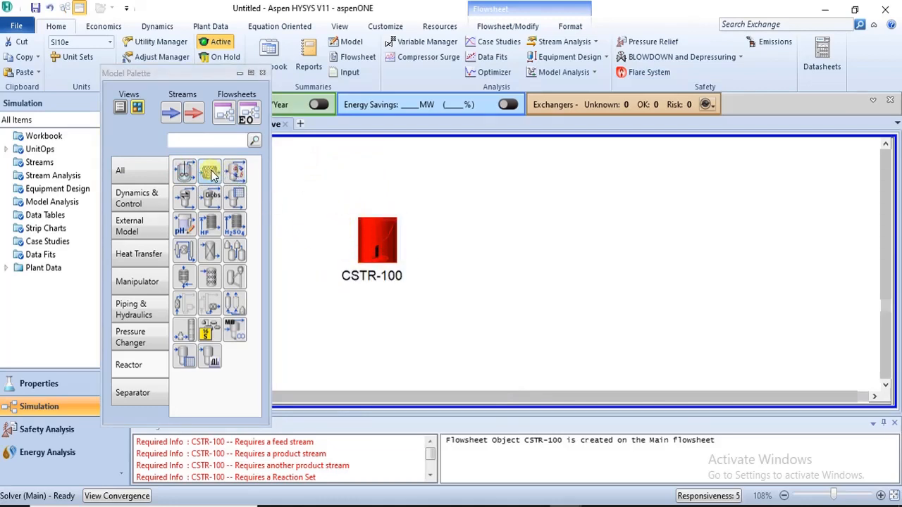
click(444, 254)
click(448, 301)
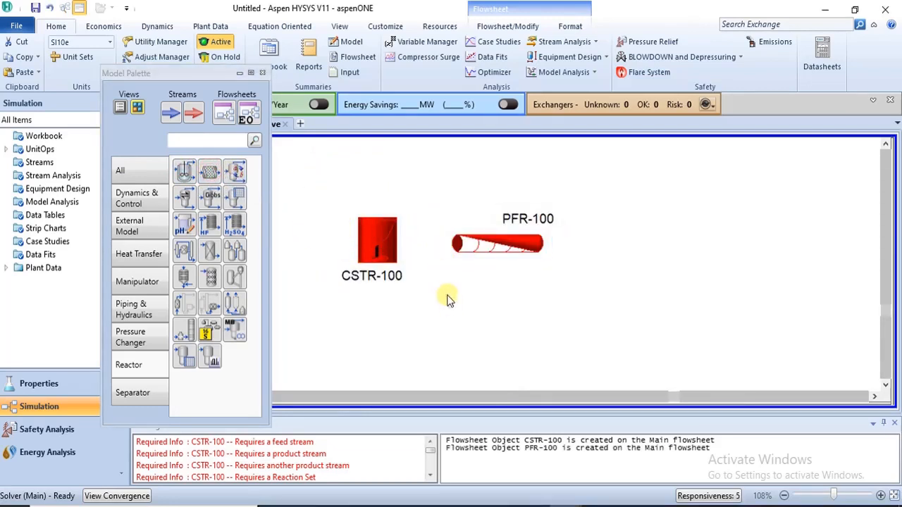
Step: Place a conversion reactor and an equilibrium reactor on the flowsheet
click(235, 172)
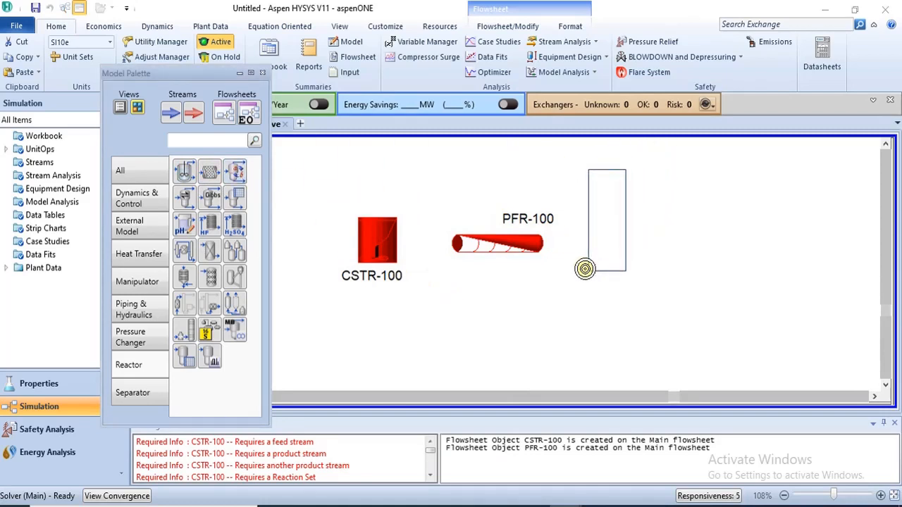
click(597, 212)
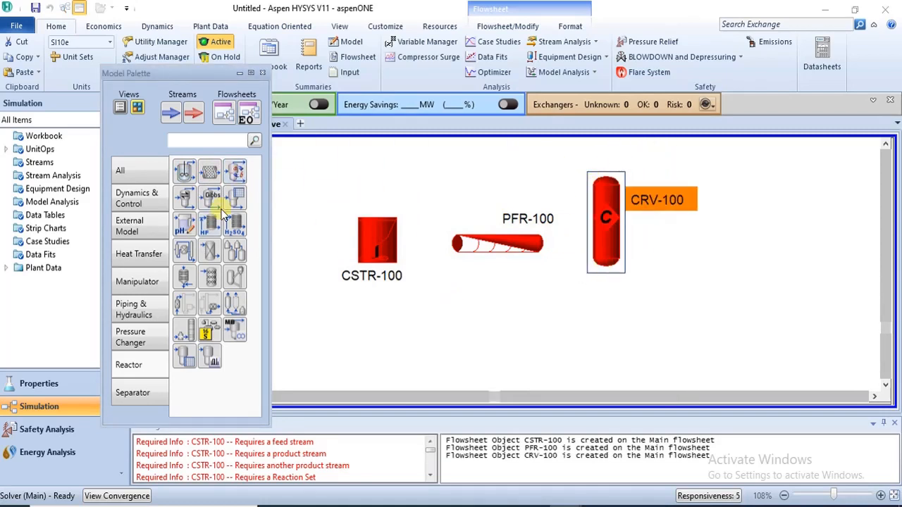
click(183, 197)
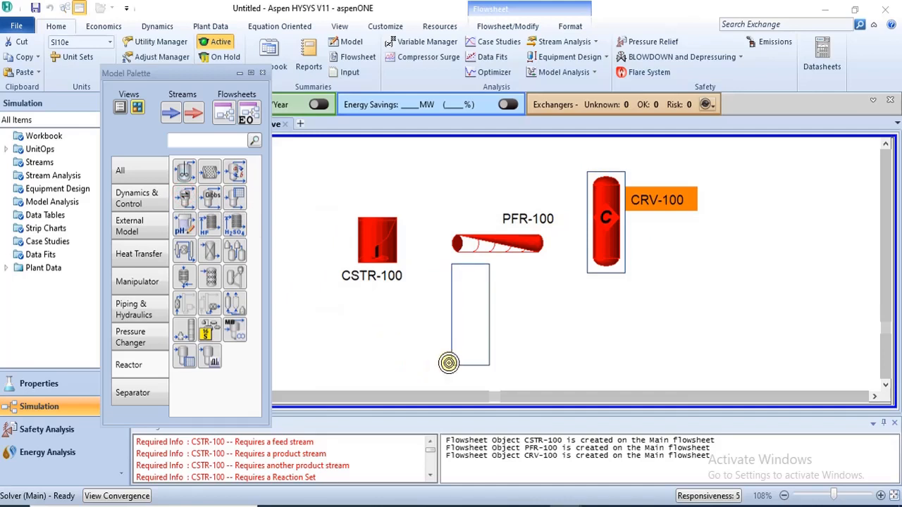
click(439, 372)
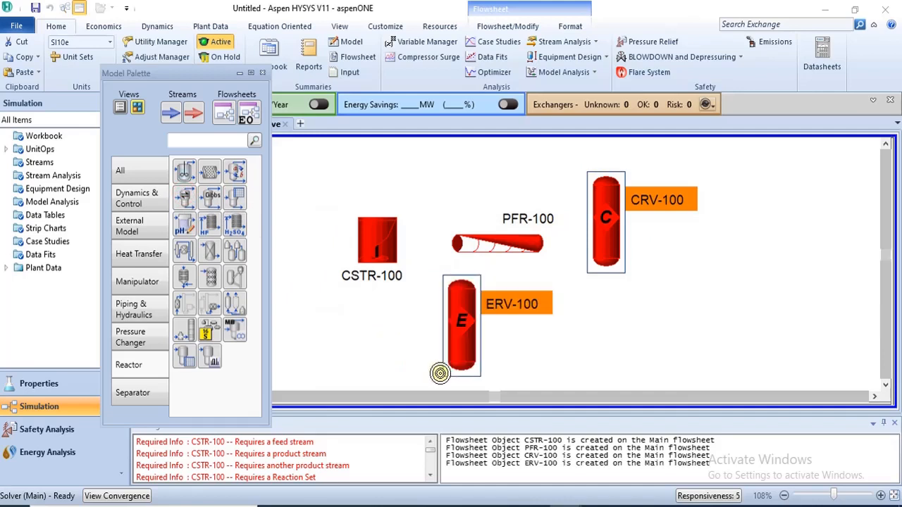
Step: Place a Gibbs reactor on the flowsheet below the conversion reactor
click(209, 196)
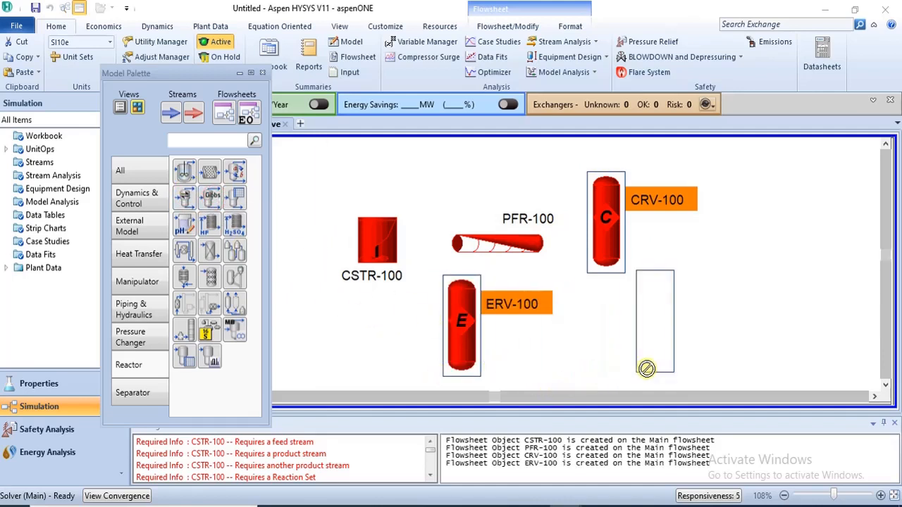
click(660, 369)
click(630, 327)
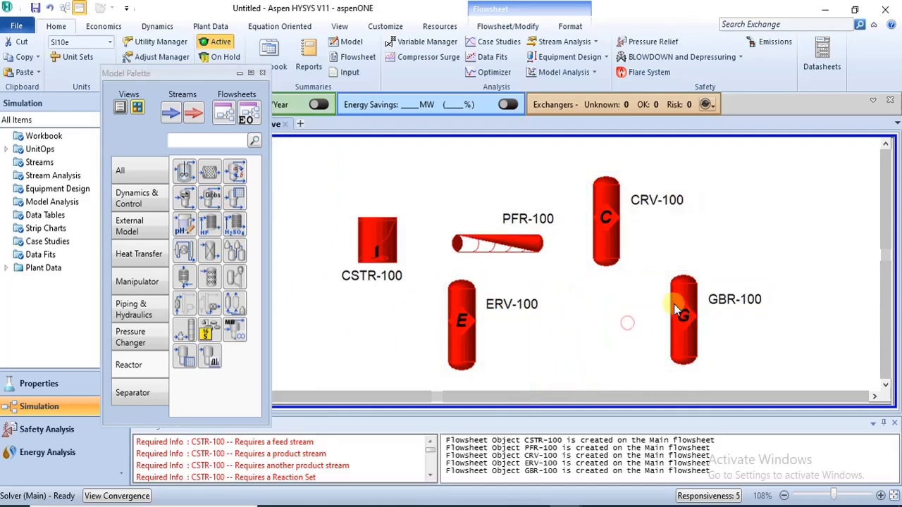